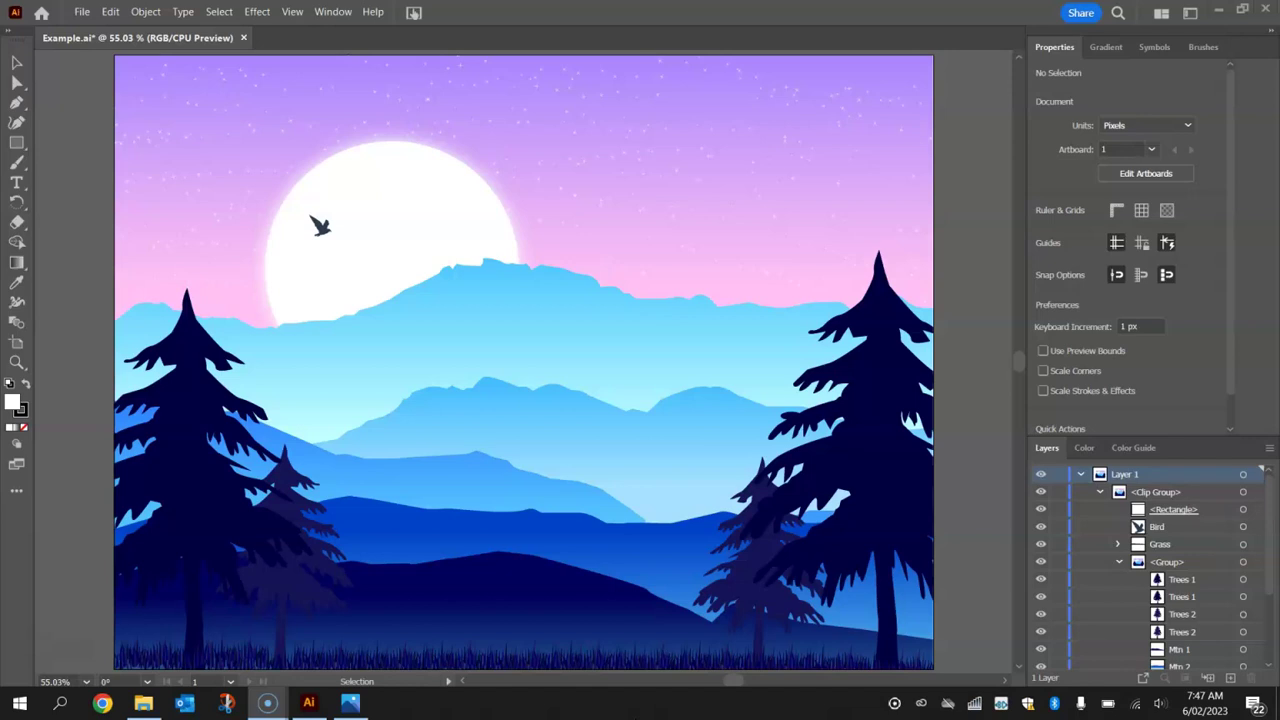
# Create a new blank Web document from the Minimum 1024 × 768 px preset.
pyautogui.click(712, 292)
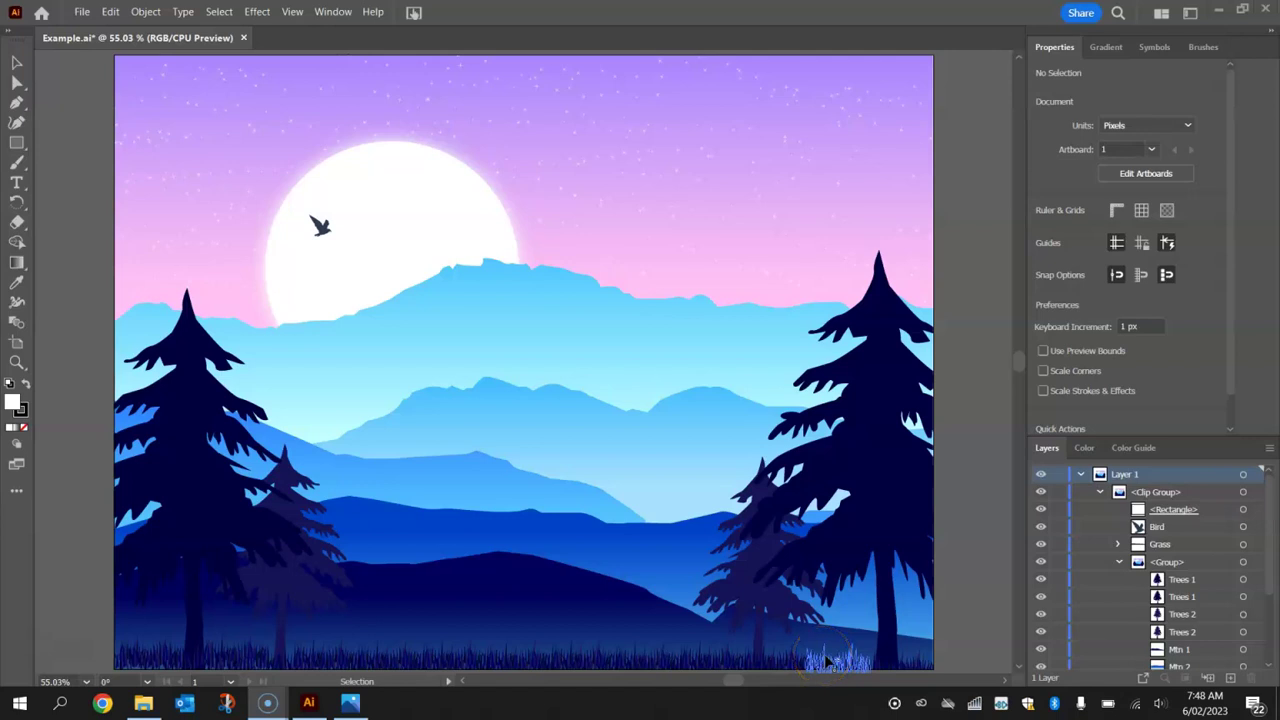
pyautogui.click(82, 12)
pyautogui.click(95, 27)
pyautogui.click(367, 86)
pyautogui.click(705, 228)
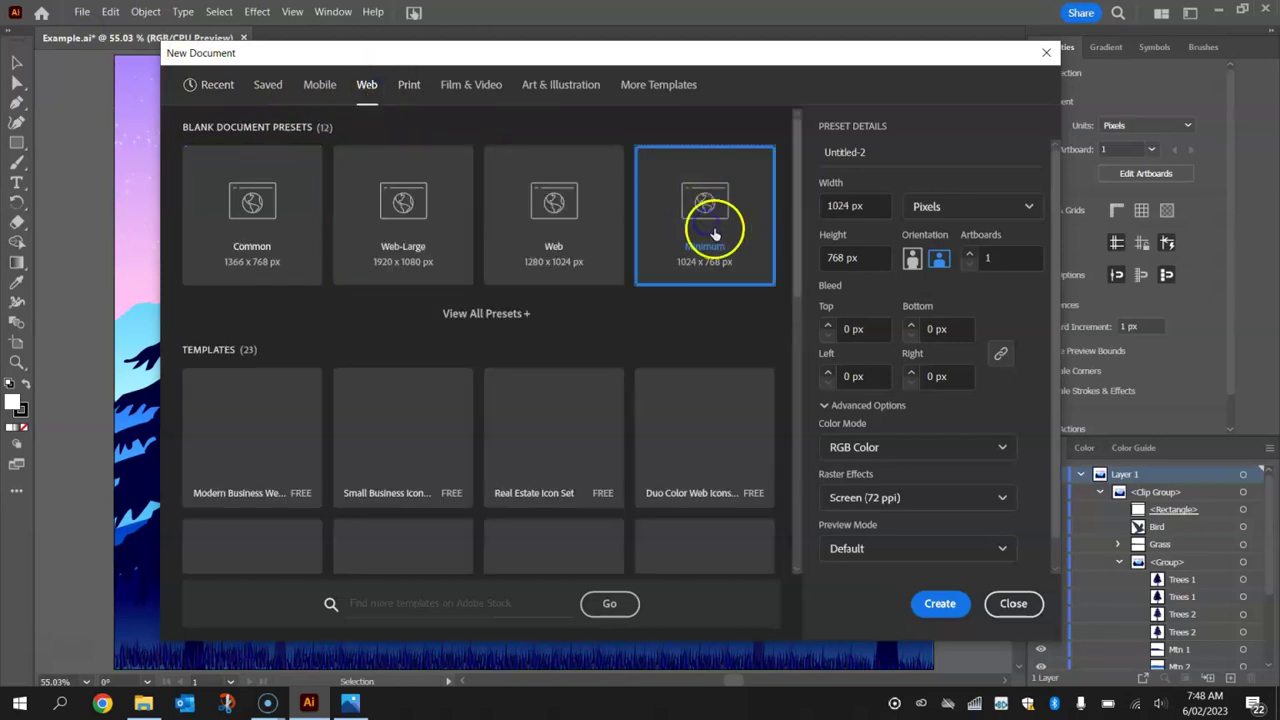
pyautogui.click(940, 605)
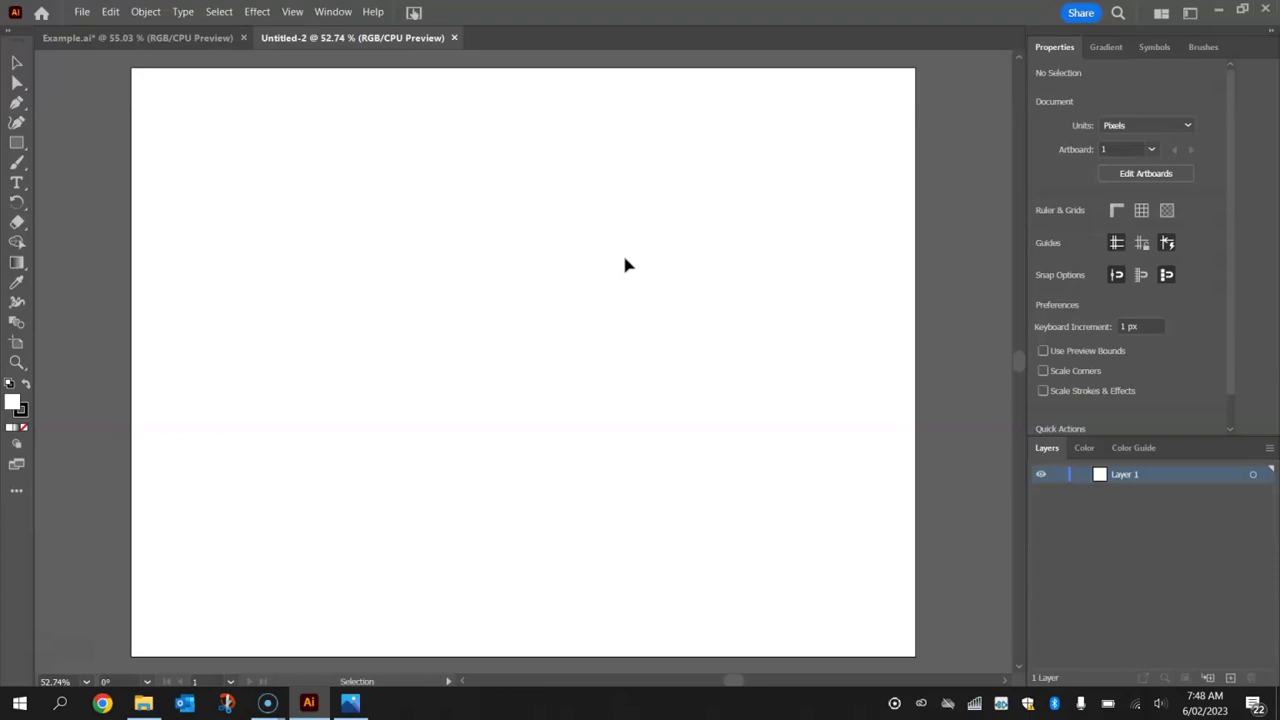
pyautogui.click(355, 704)
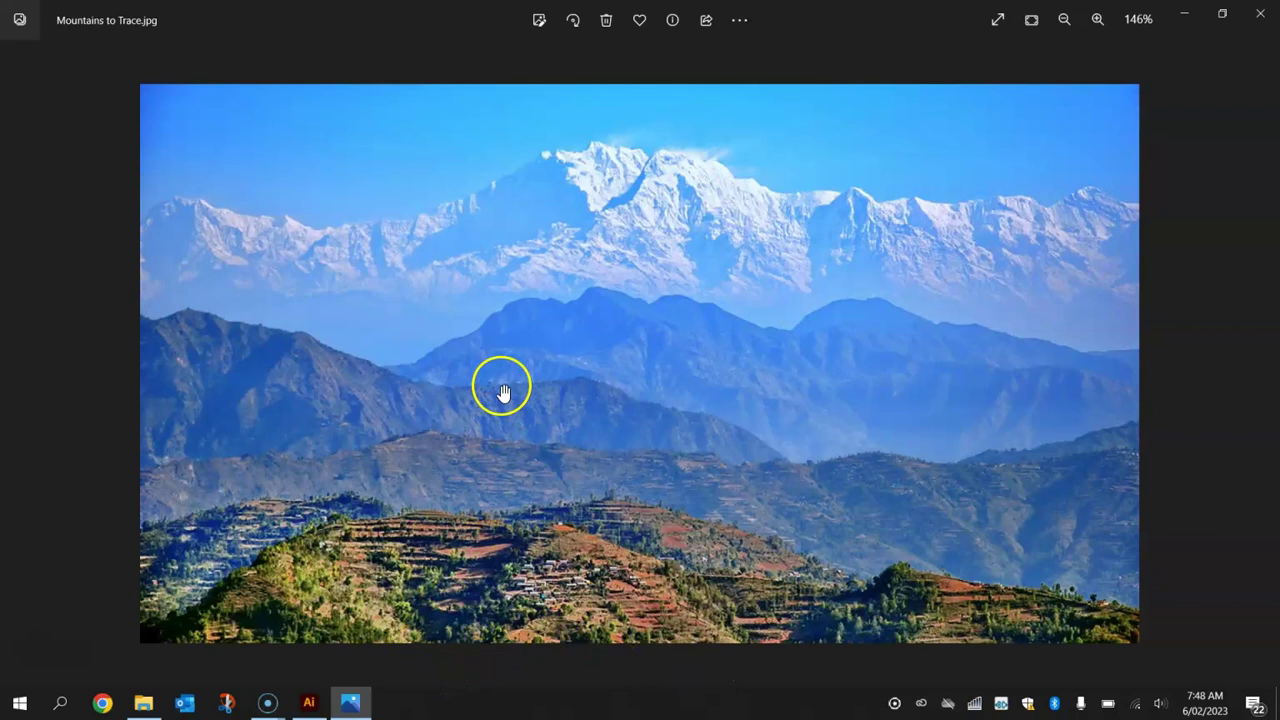
pyautogui.click(1256, 16)
pyautogui.click(88, 12)
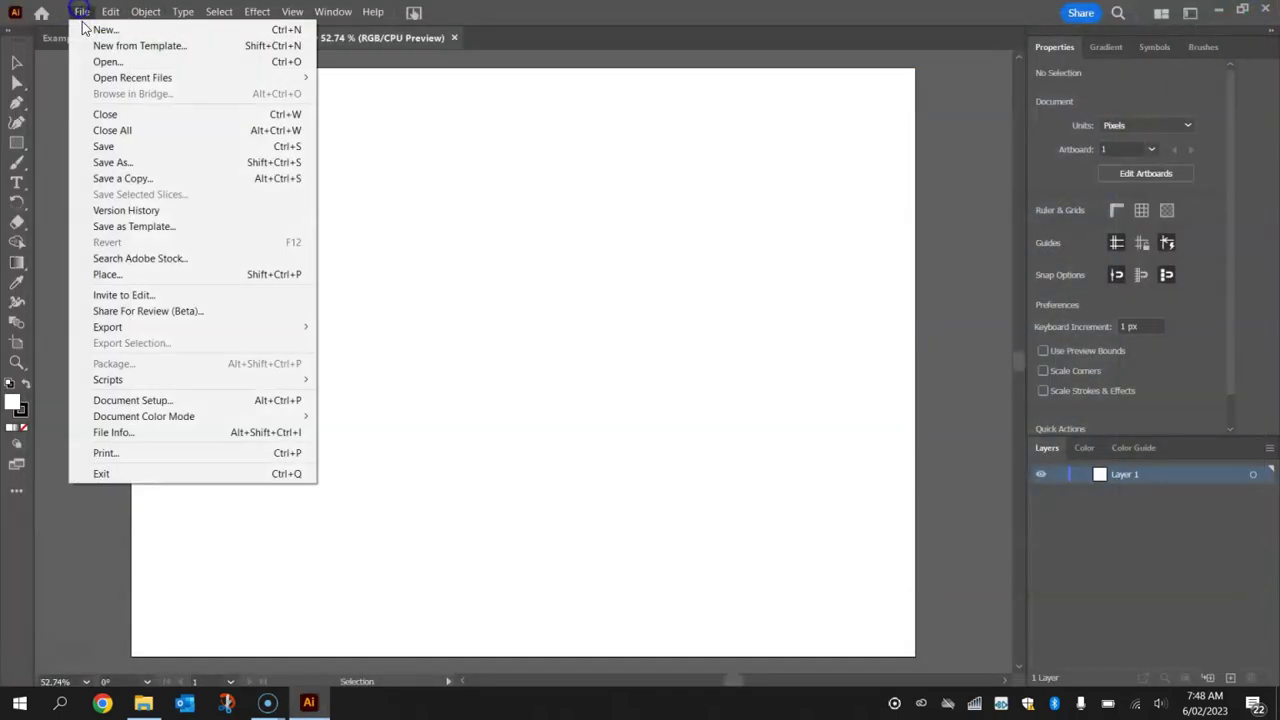
pyautogui.click(100, 276)
# Place Mountains to Trace.jpg on the artboard and shift it about 68 px lower.
pyautogui.click(143, 703)
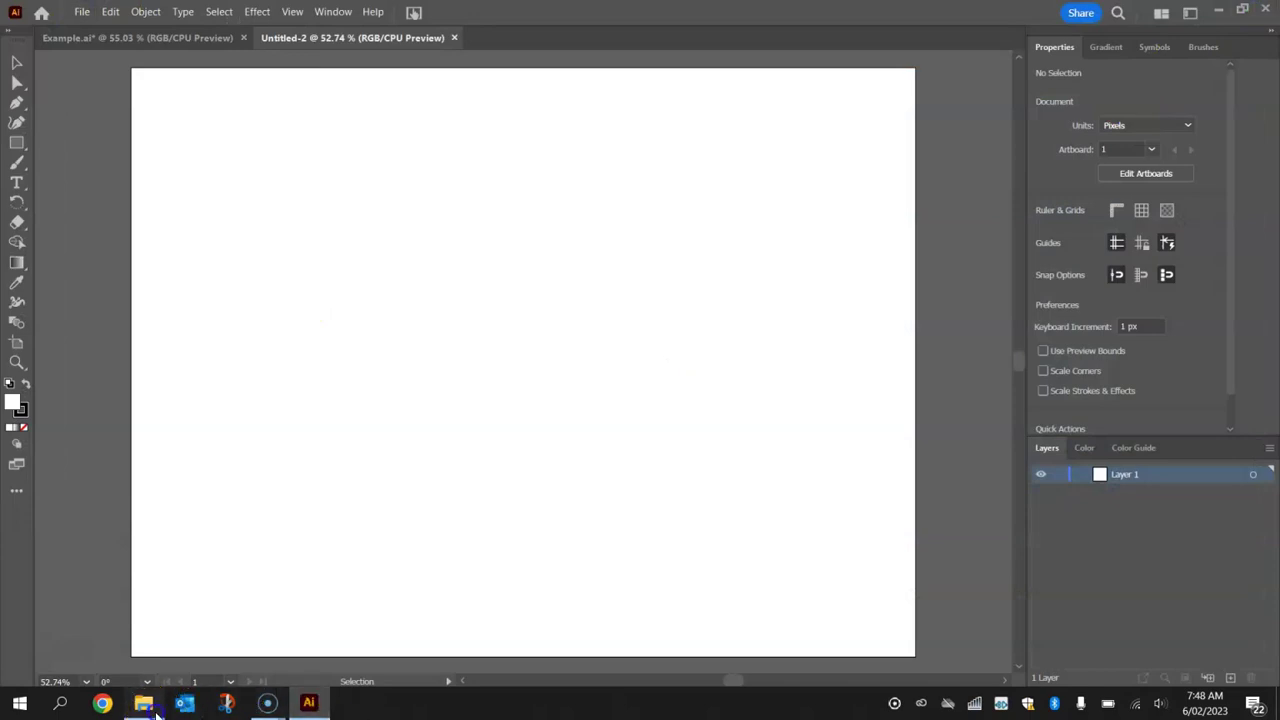
pyautogui.moveTo(963, 249)
pyautogui.mouseDown()
pyautogui.moveTo(613, 590)
pyautogui.moveTo(308, 698)
pyautogui.moveTo(443, 277)
pyautogui.moveTo(476, 269)
pyautogui.mouseUp()
pyautogui.moveTo(449, 188); pyautogui.dragTo(518, 288)
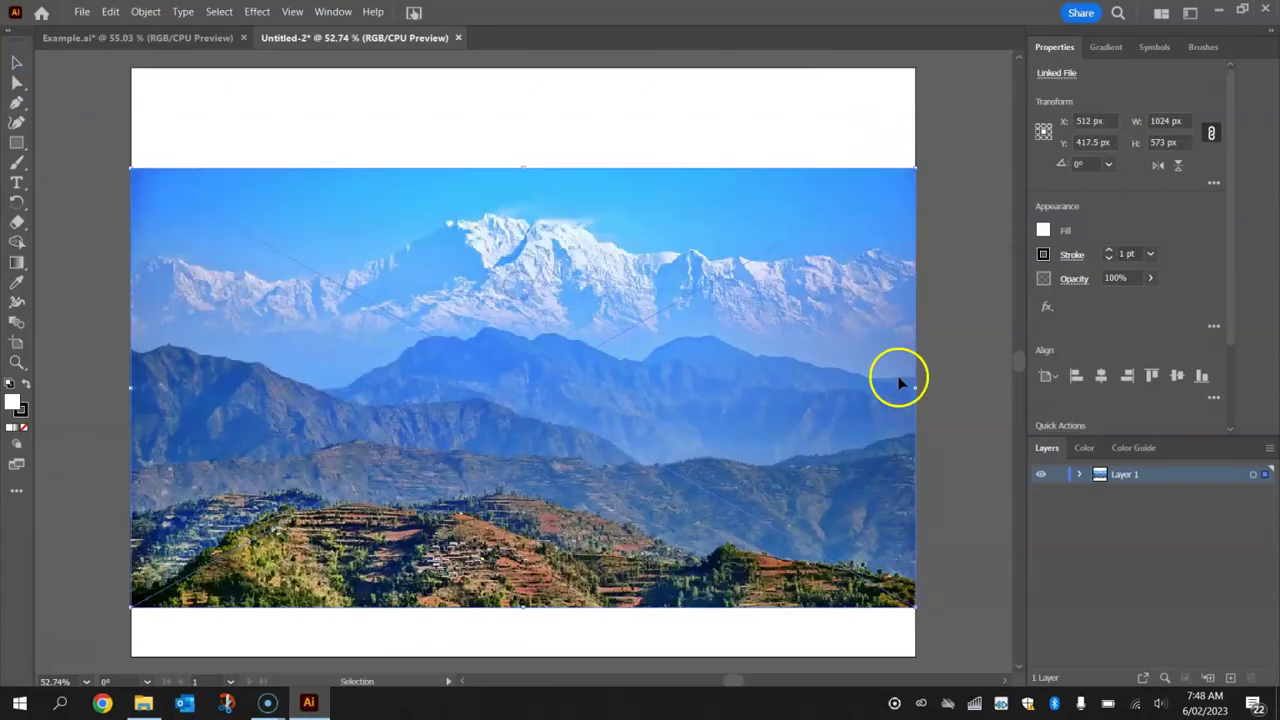
pyautogui.moveTo(634, 360); pyautogui.dragTo(632, 413)
# Lock the photo's layer and rename it Photo.
pyautogui.scroll(-2, 740, 378)
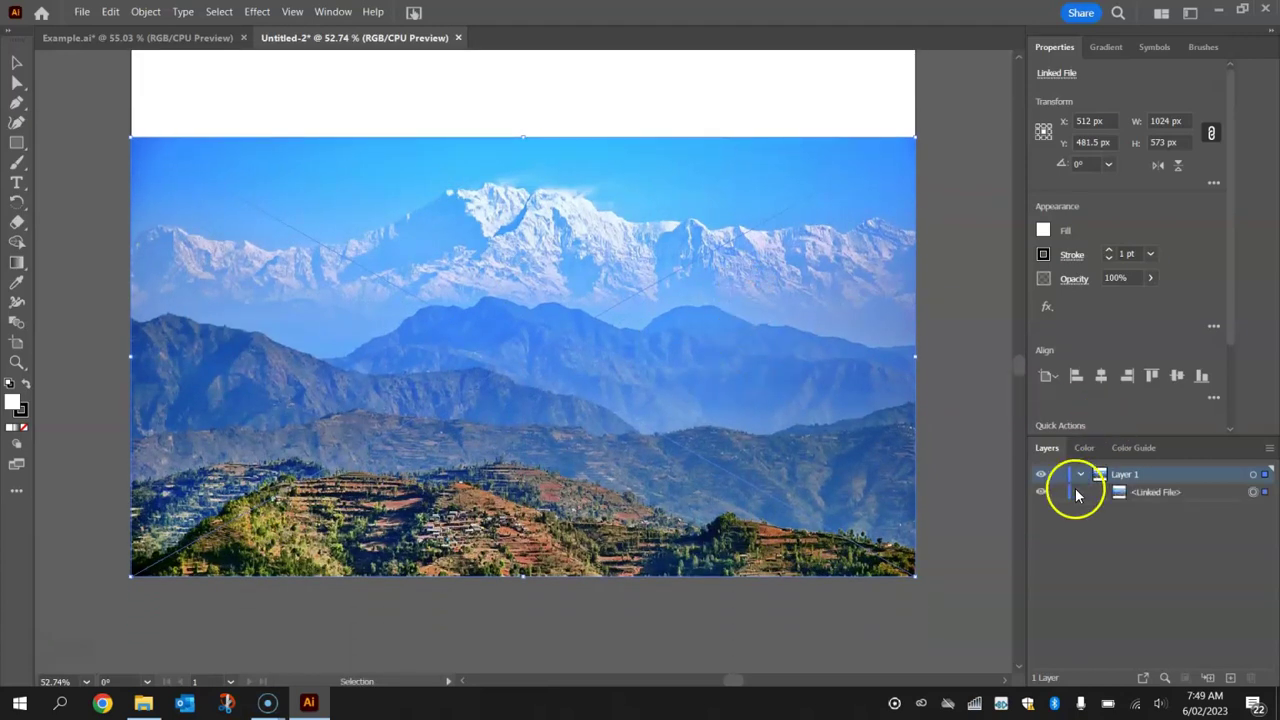
pyautogui.click(1059, 492)
pyautogui.doubleClick(1148, 491)
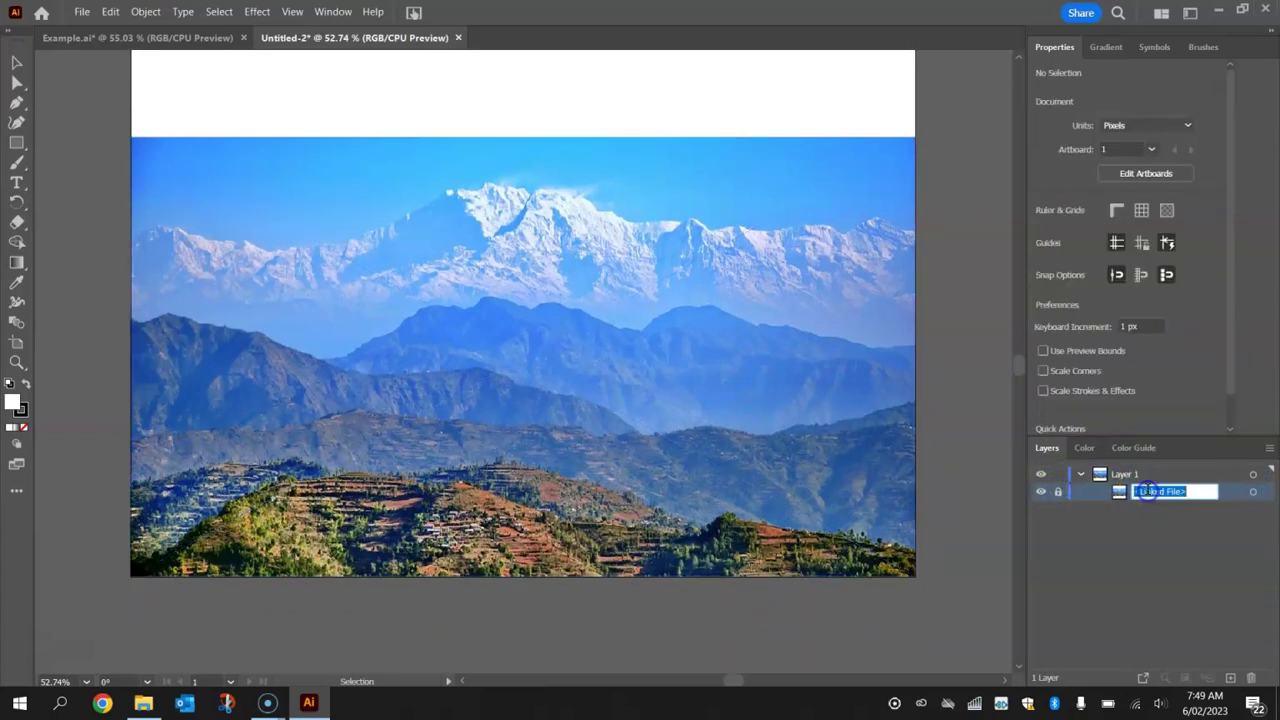
pyautogui.press('Return')
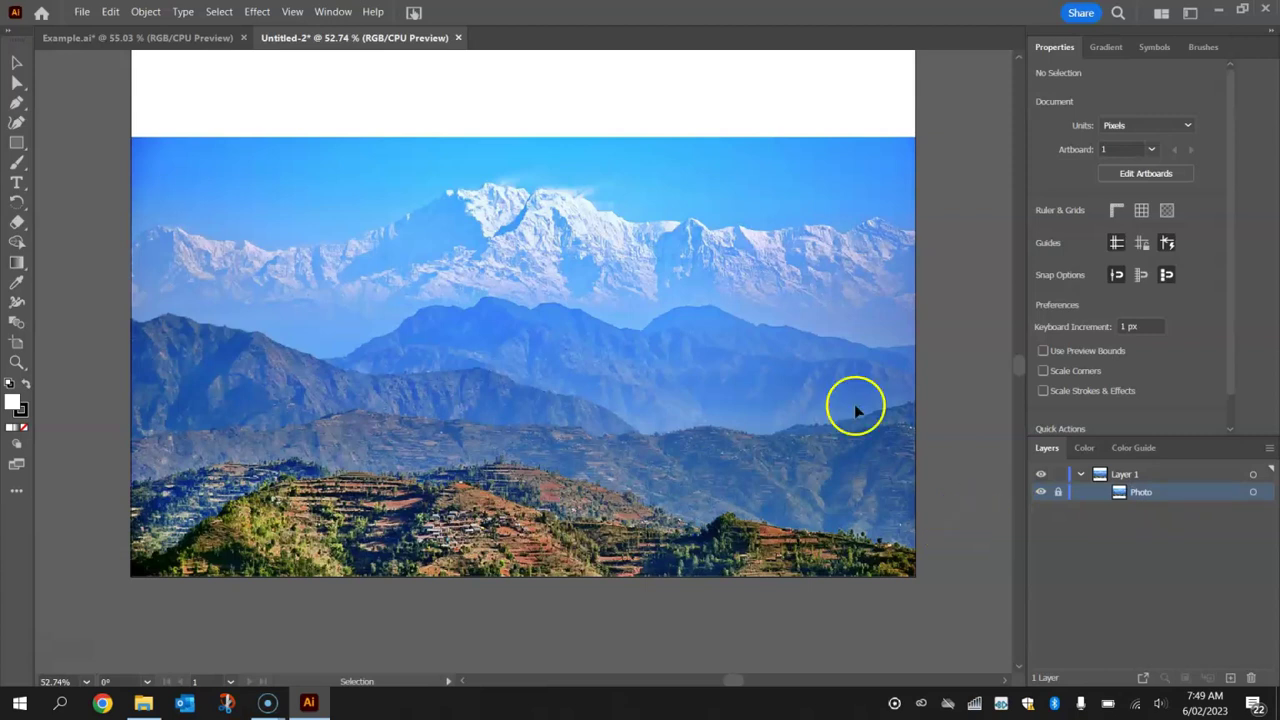
# Switch to the Pen tool for drawing paths.
pyautogui.click(18, 103)
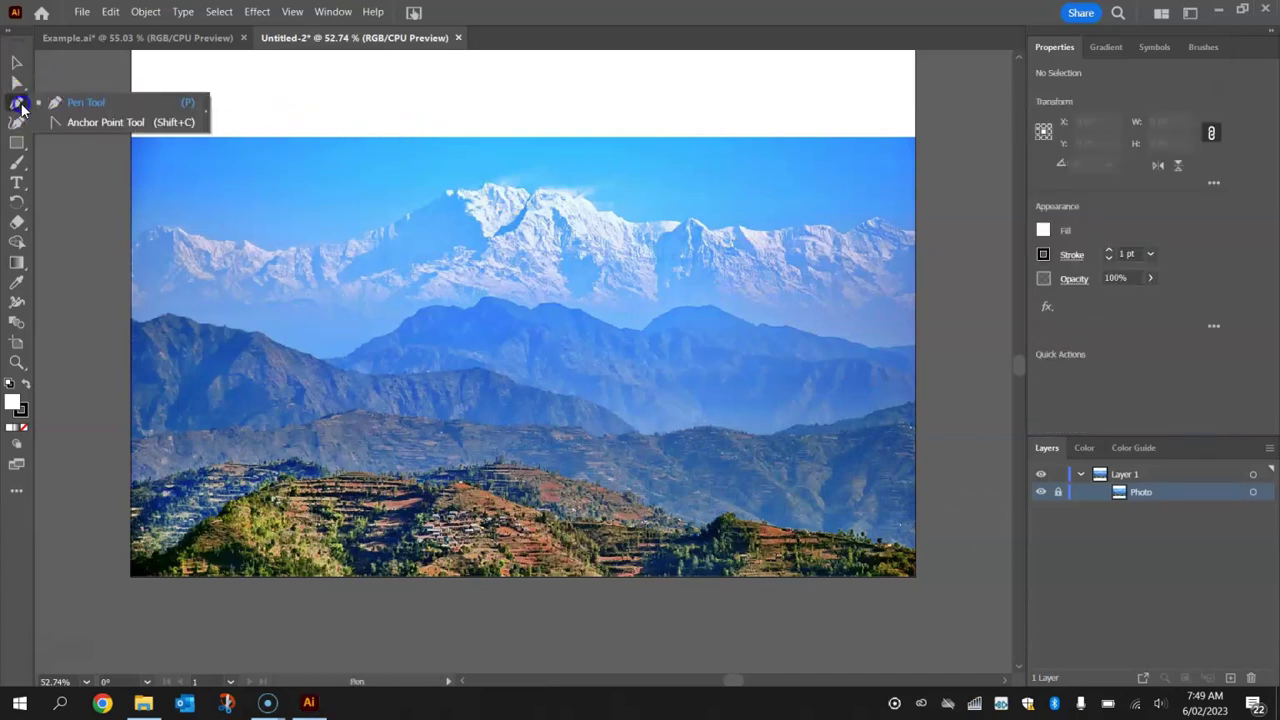
pyautogui.click(88, 104)
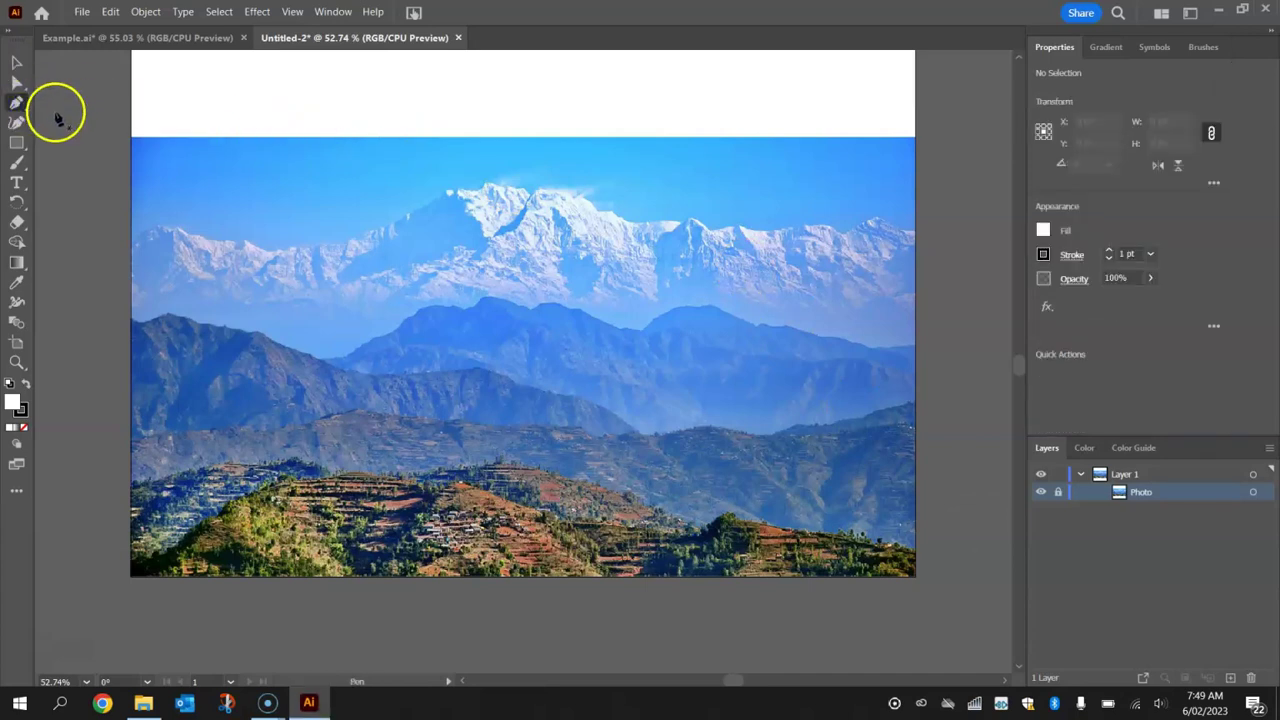
pyautogui.click(18, 106)
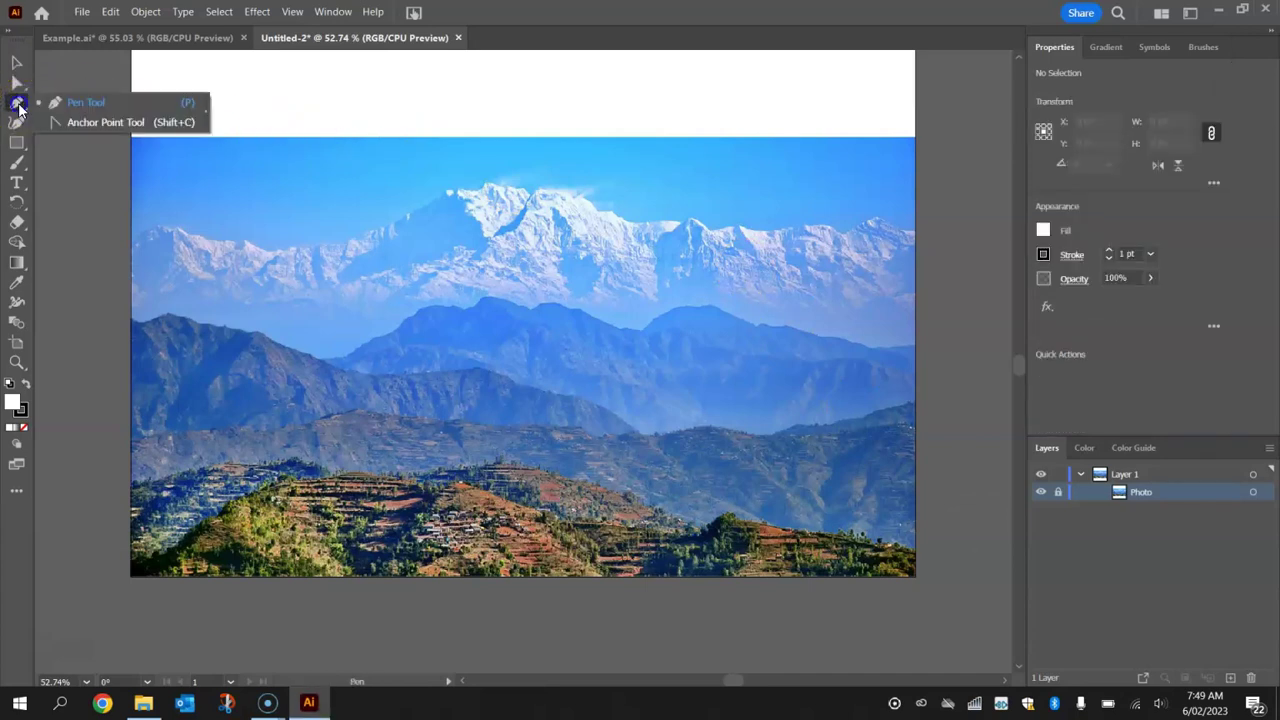
pyautogui.click(81, 104)
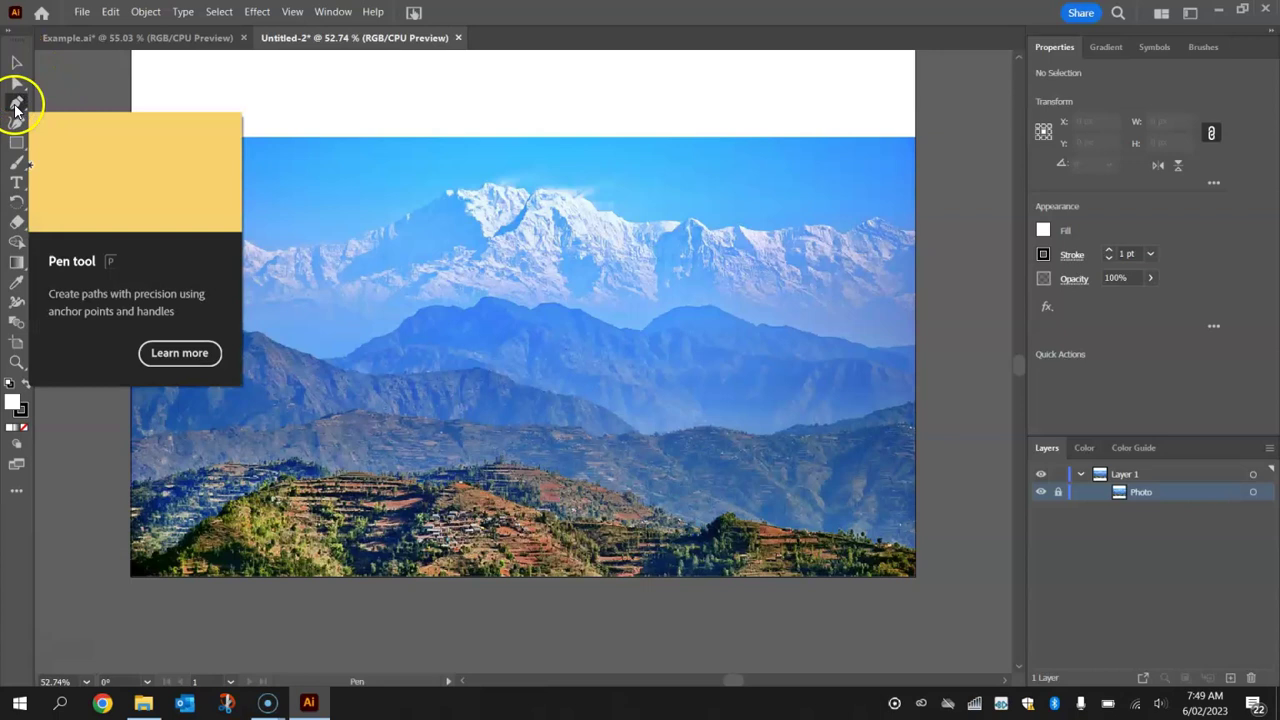
# Set the fill to None and the stroke to magenta at 3 pt.
pyautogui.click(1043, 232)
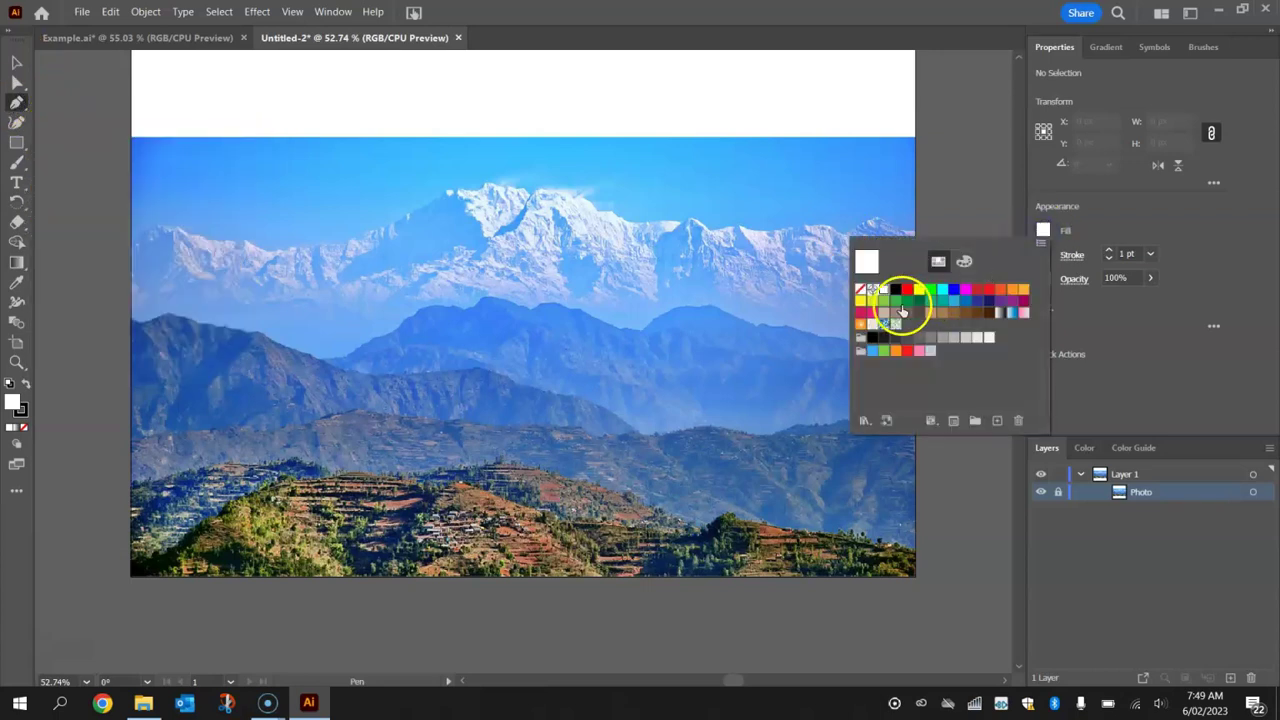
pyautogui.click(860, 289)
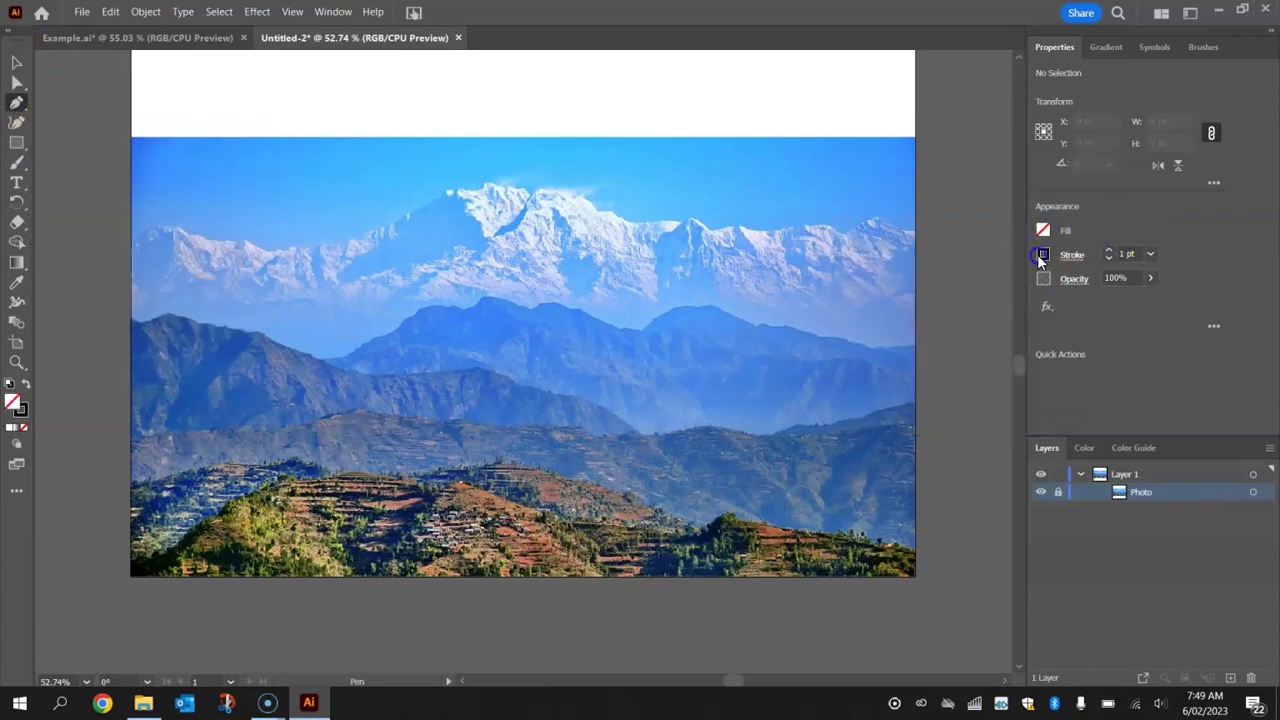
pyautogui.click(1042, 256)
pyautogui.click(966, 314)
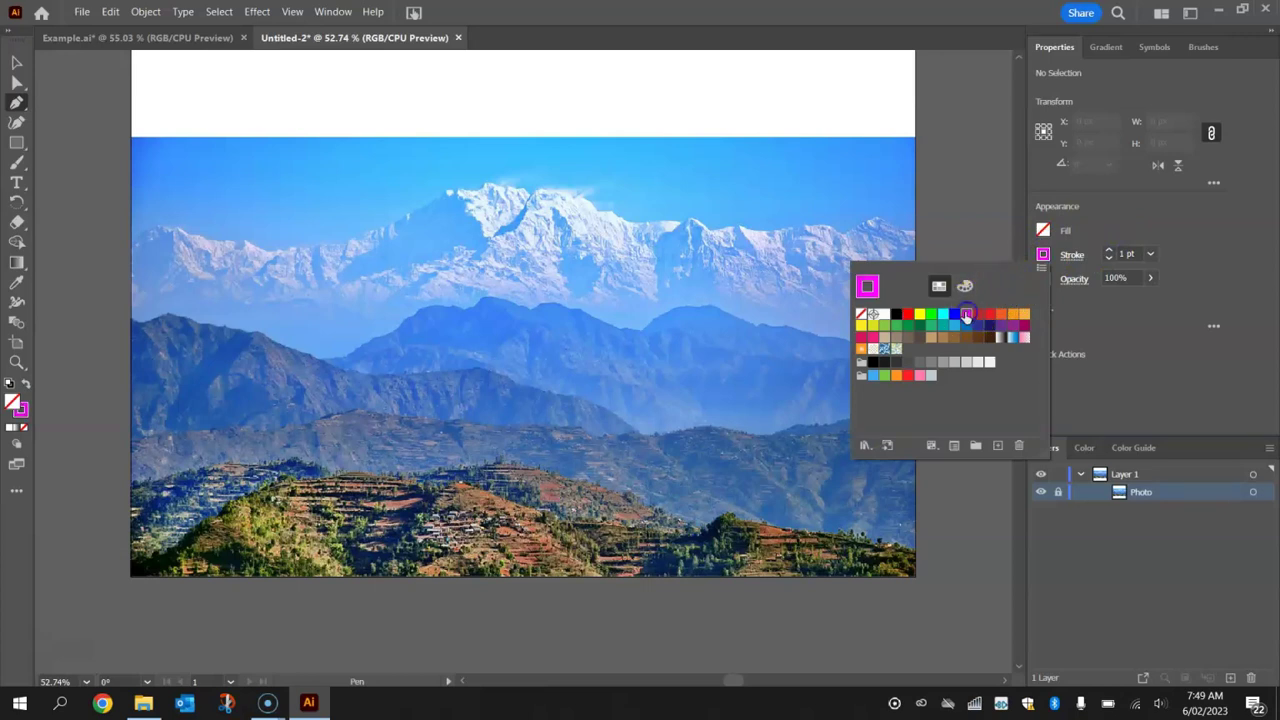
pyautogui.click(1089, 232)
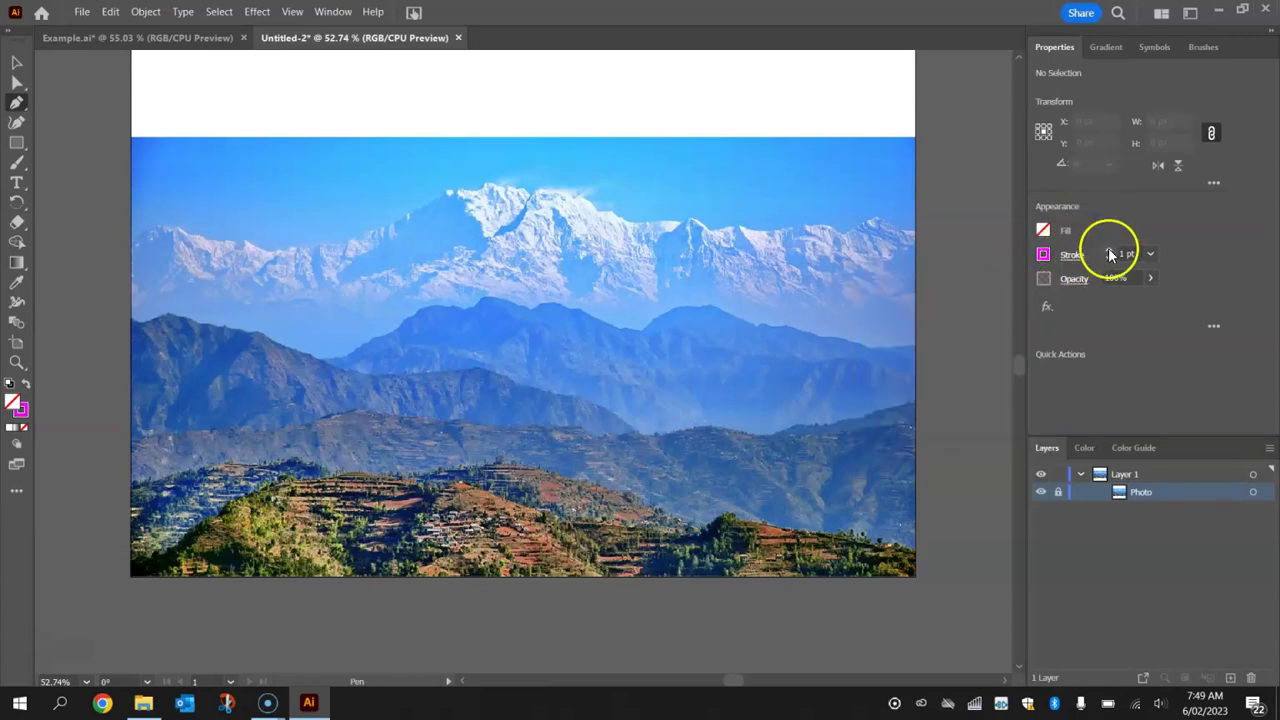
pyautogui.click(1109, 254)
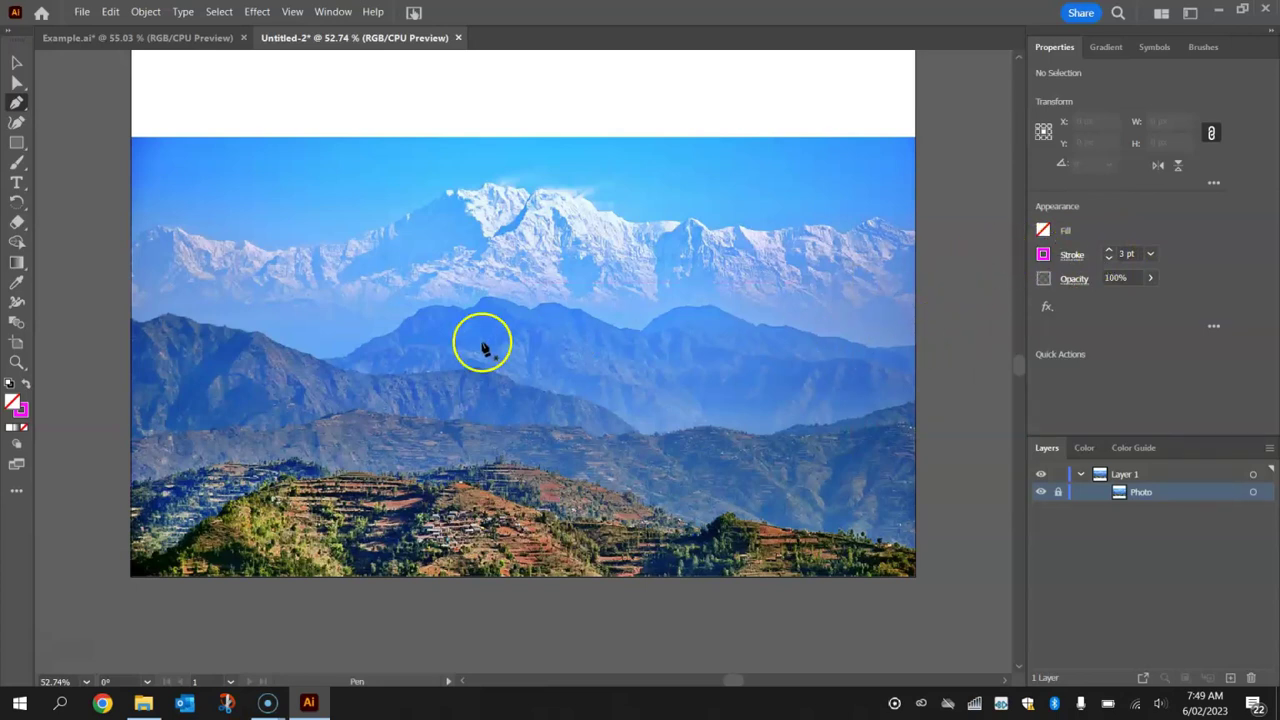
# Zoom in and start the magenta path at the left edge, curving along the snowy crest.
pyautogui.scroll(1, 123, 232)
pyautogui.scroll(1, 150, 230)
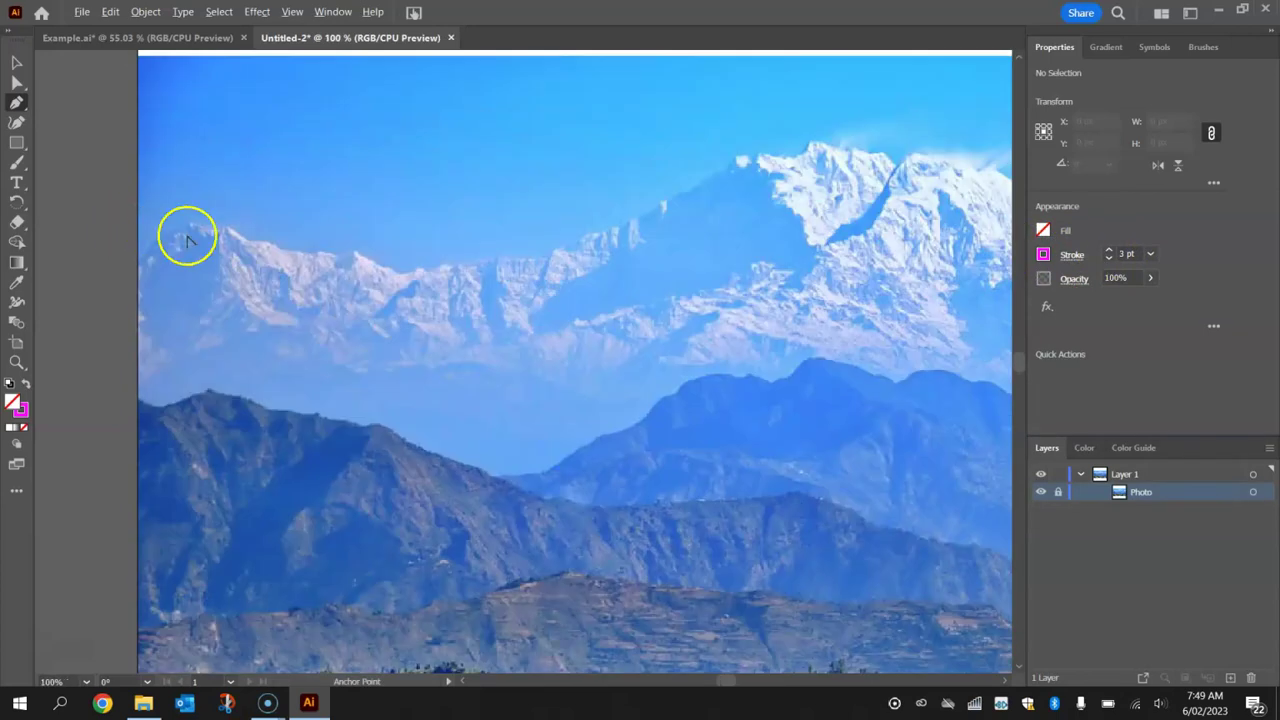
pyautogui.scroll(1, 251, 243)
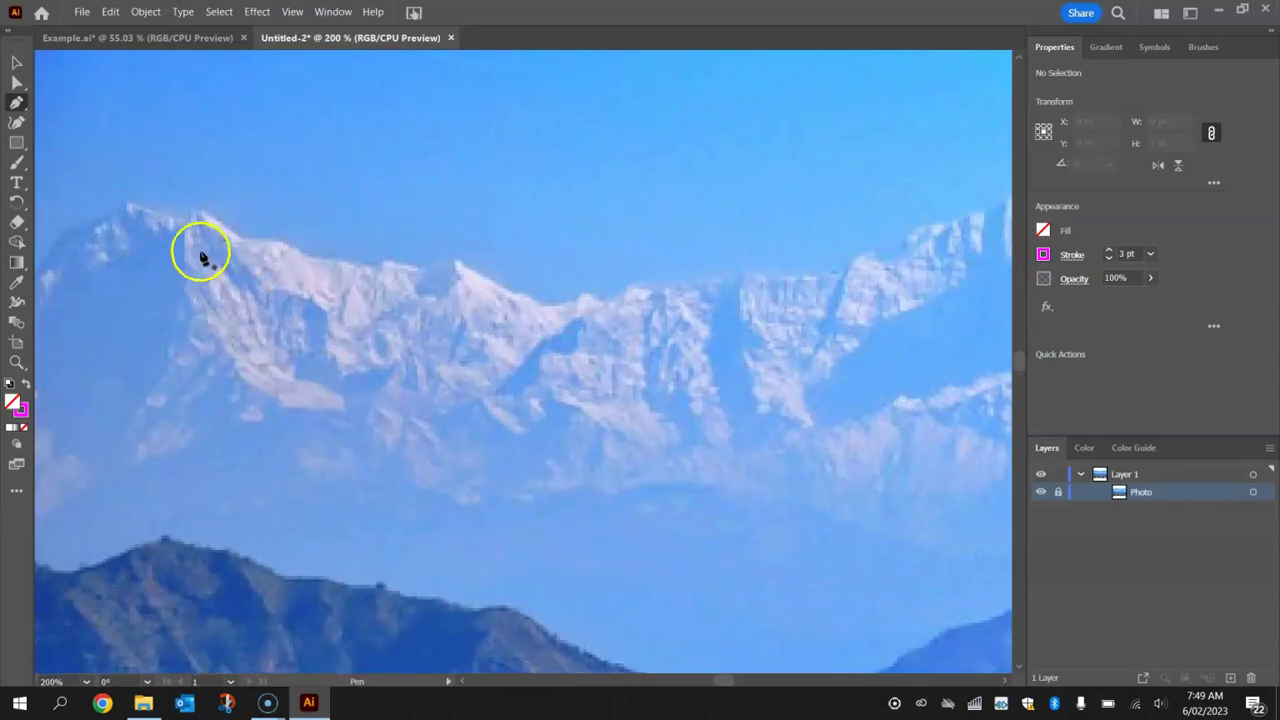
pyautogui.scroll(1, 186, 252)
pyautogui.scroll(-1, 118, 243)
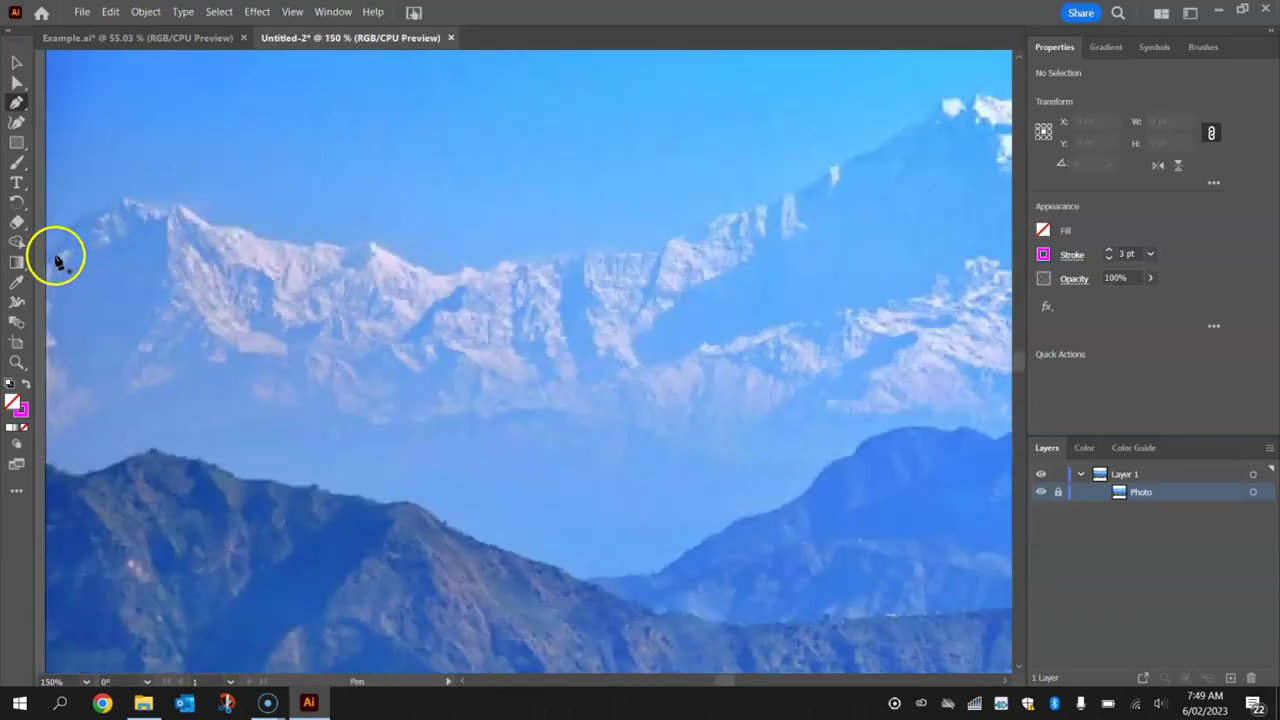
pyautogui.moveTo(46, 262); pyautogui.dragTo(336, 257)
pyautogui.scroll(-2, 149, 229)
pyautogui.scroll(1, 114, 230)
pyautogui.scroll(1, 120, 220)
pyautogui.moveTo(330, 250); pyautogui.dragTo(368, 258)
pyautogui.moveTo(370, 250); pyautogui.dragTo(413, 261)
pyautogui.moveTo(432, 251); pyautogui.dragTo(550, 284)
# Continue the magenta path along the crest up toward the first snowy peak.
pyautogui.moveTo(552, 281); pyautogui.dragTo(614, 274)
pyautogui.click(637, 260)
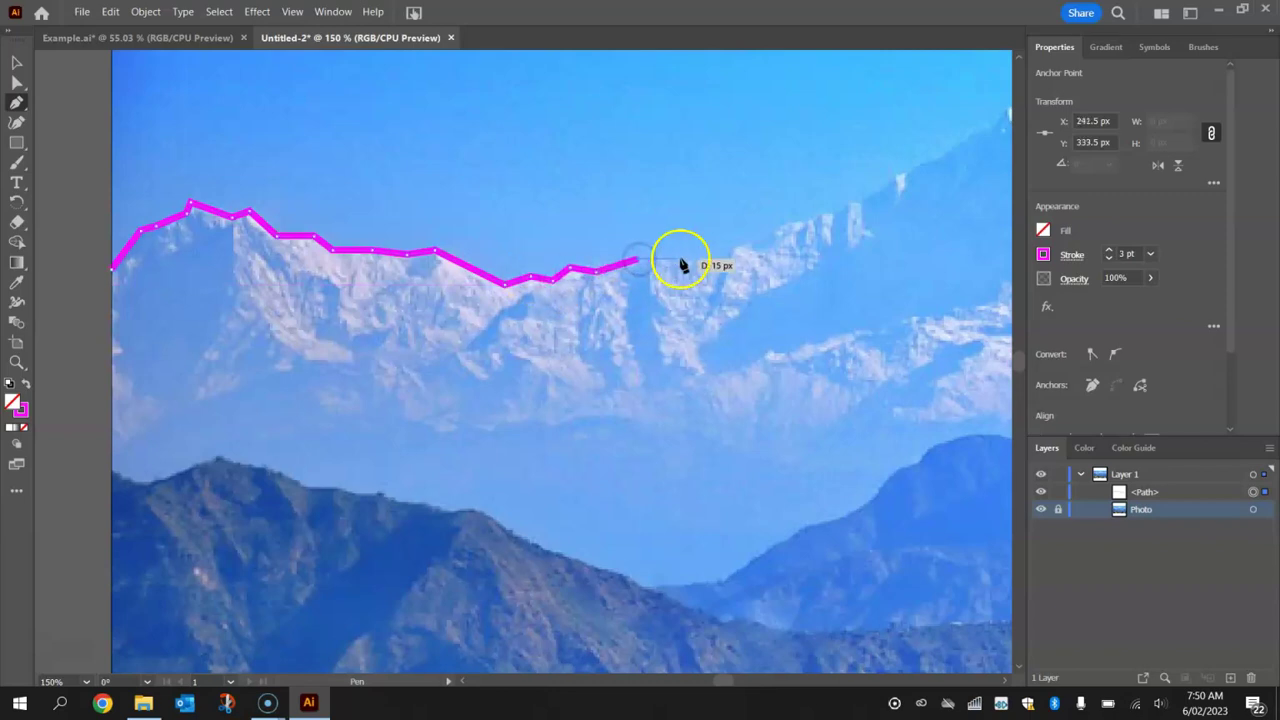
pyautogui.moveTo(723, 259); pyautogui.dragTo(962, 150)
pyautogui.click(895, 179)
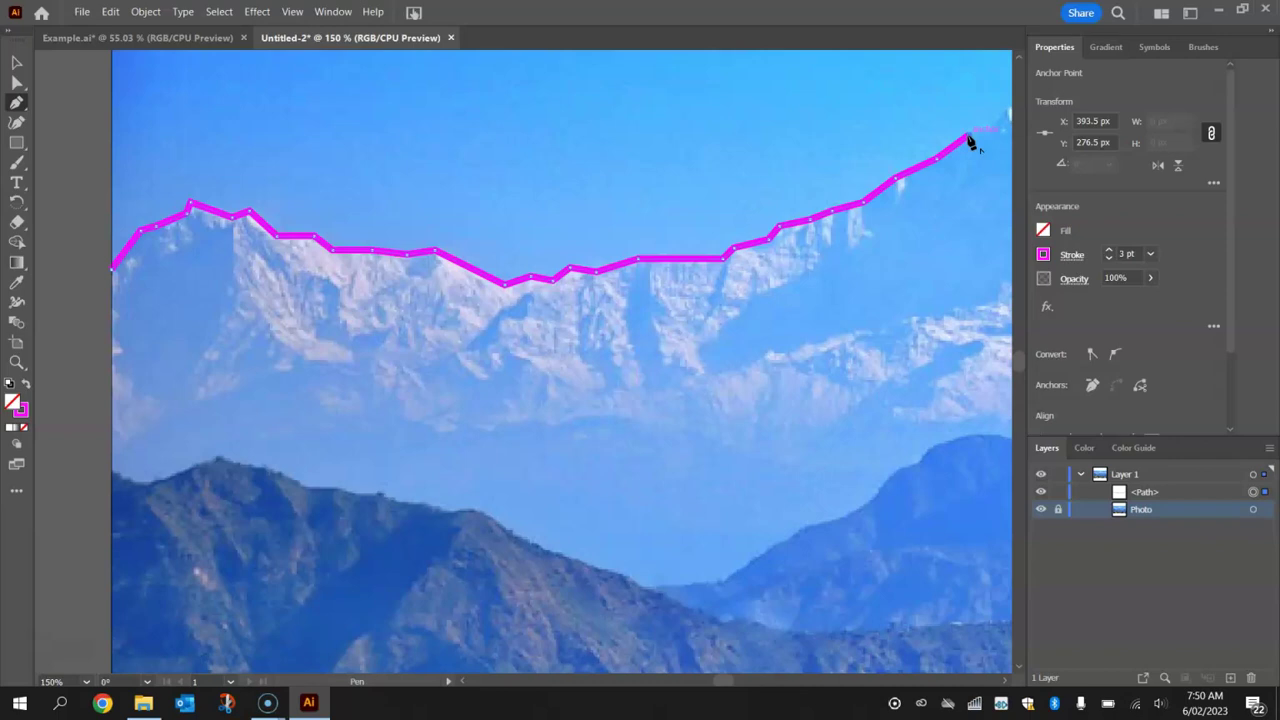
pyautogui.moveTo(966, 134); pyautogui.dragTo(324, 208)
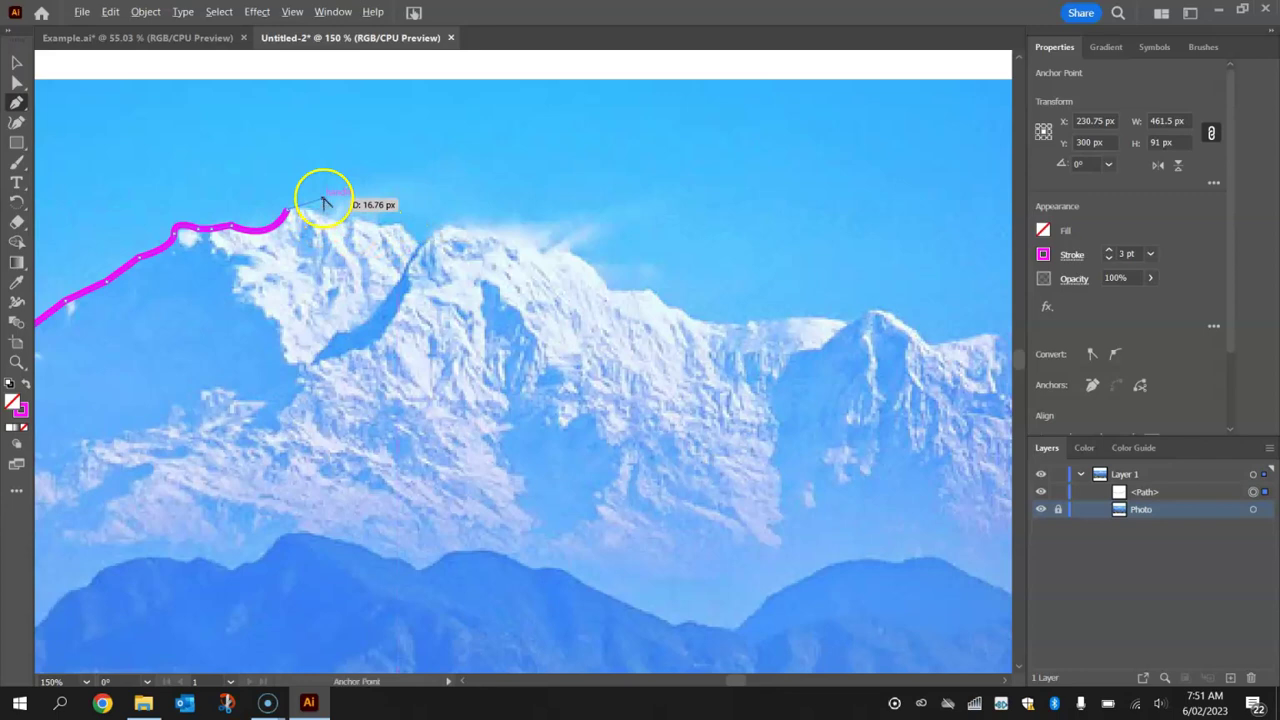
# Continue the magenta outline over the next peaks along the ridge.
pyautogui.click(313, 215)
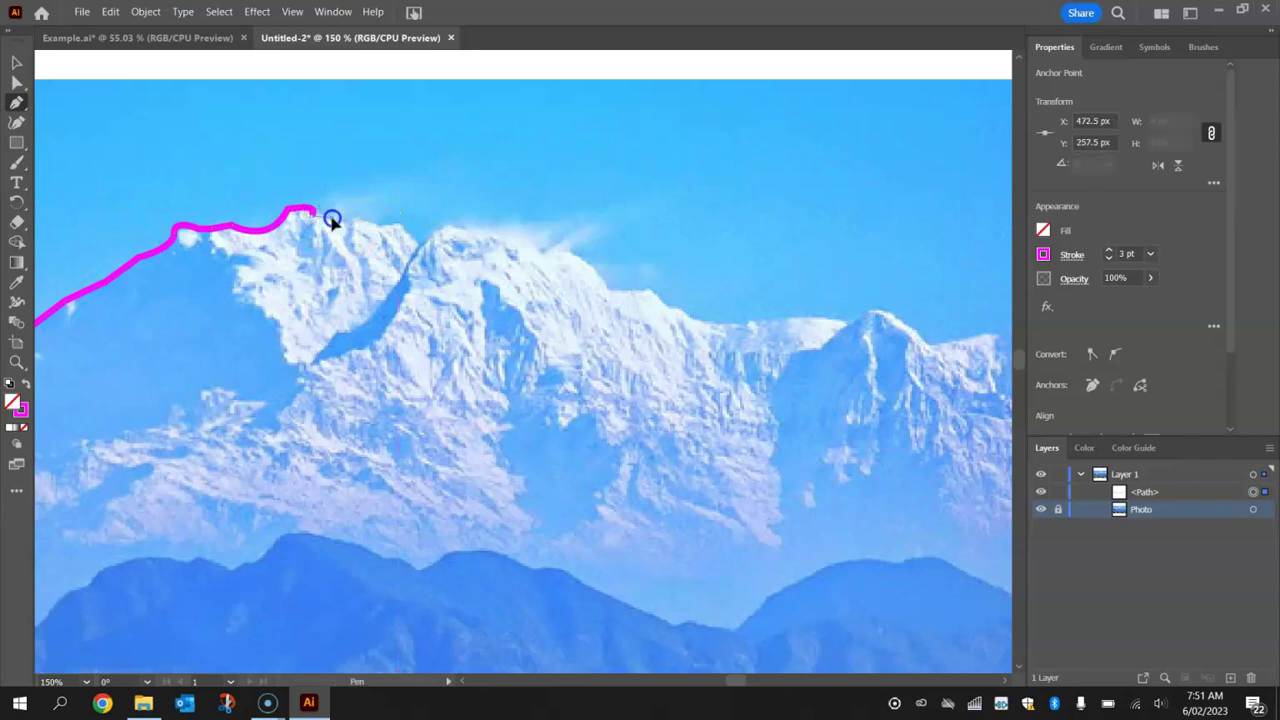
pyautogui.click(414, 237)
pyautogui.moveTo(421, 250); pyautogui.dragTo(610, 292)
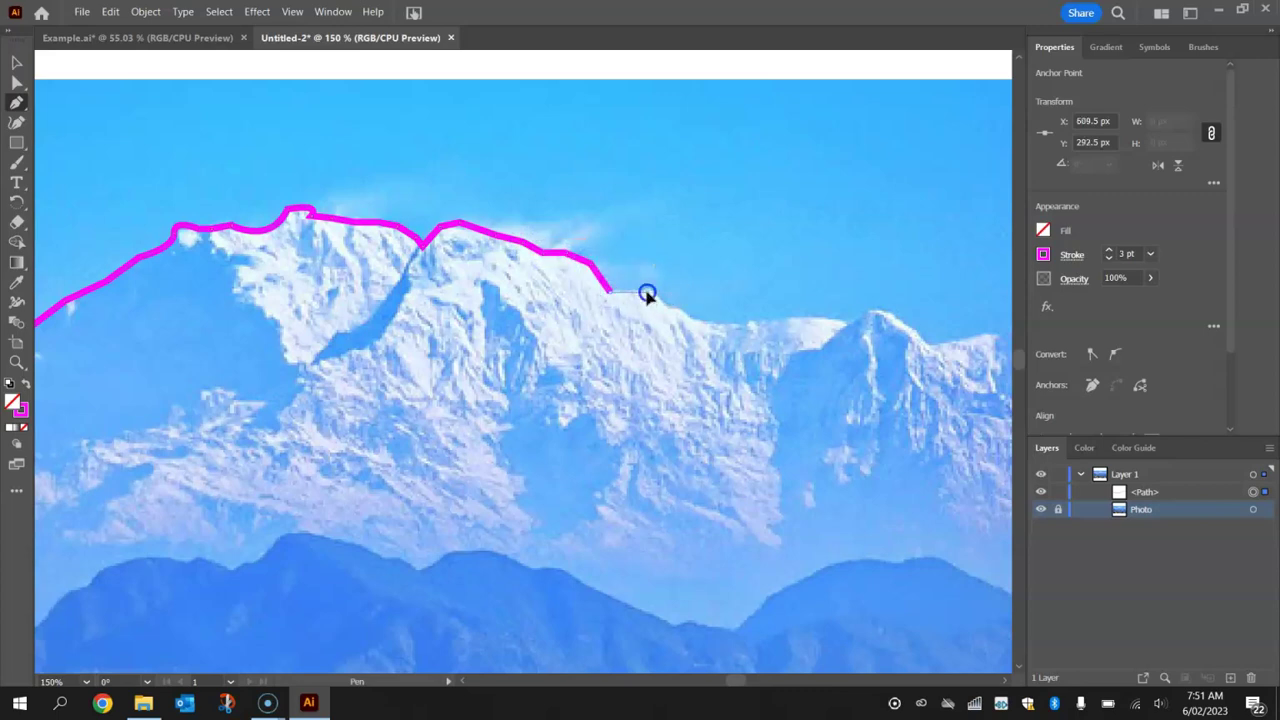
pyautogui.moveTo(714, 313); pyautogui.dragTo(265, 294)
pyautogui.click(329, 285)
pyautogui.moveTo(397, 286); pyautogui.dragTo(455, 249)
pyautogui.moveTo(494, 305); pyautogui.dragTo(530, 318)
# Finish the ridge and close the outline along the photo's bottom edge.
pyautogui.hscroll(5, 583, 300)
pyautogui.moveTo(290, 293); pyautogui.dragTo(306, 303)
pyautogui.click(367, 326)
pyautogui.moveTo(418, 296); pyautogui.dragTo(115, 643)
pyautogui.hotkey('ctrl', '0')
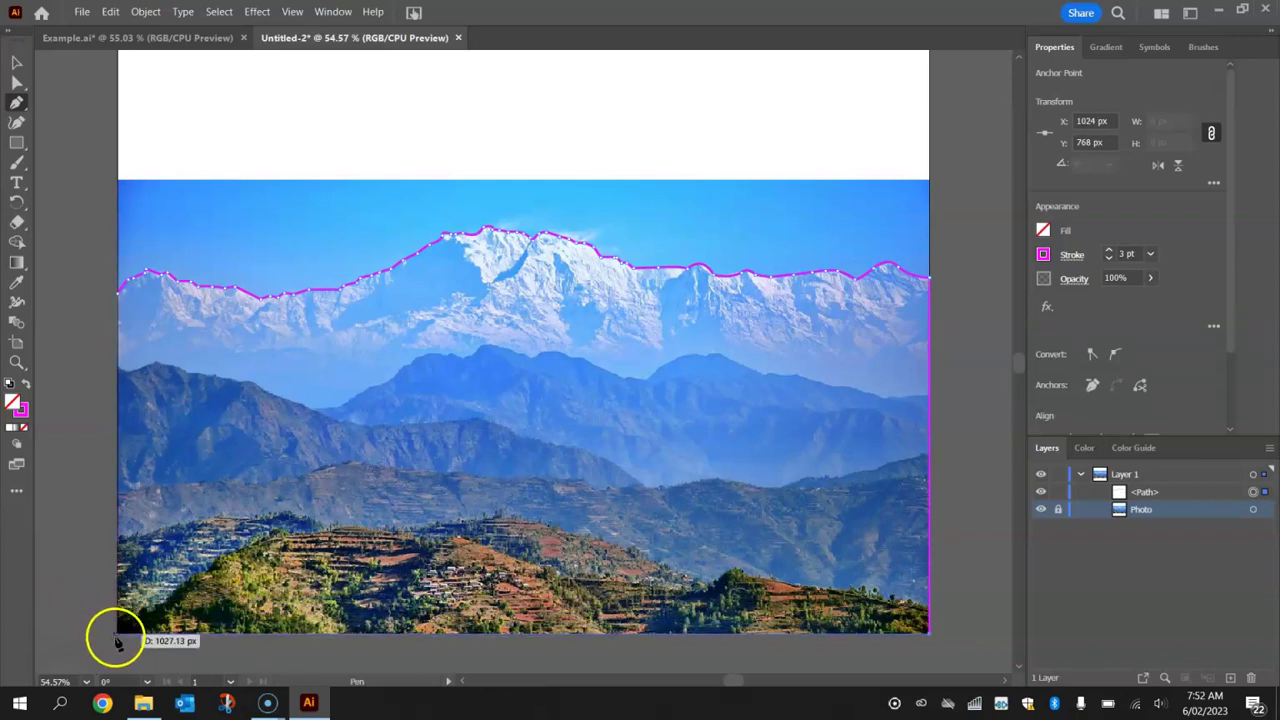
pyautogui.moveTo(118, 643); pyautogui.dragTo(119, 288)
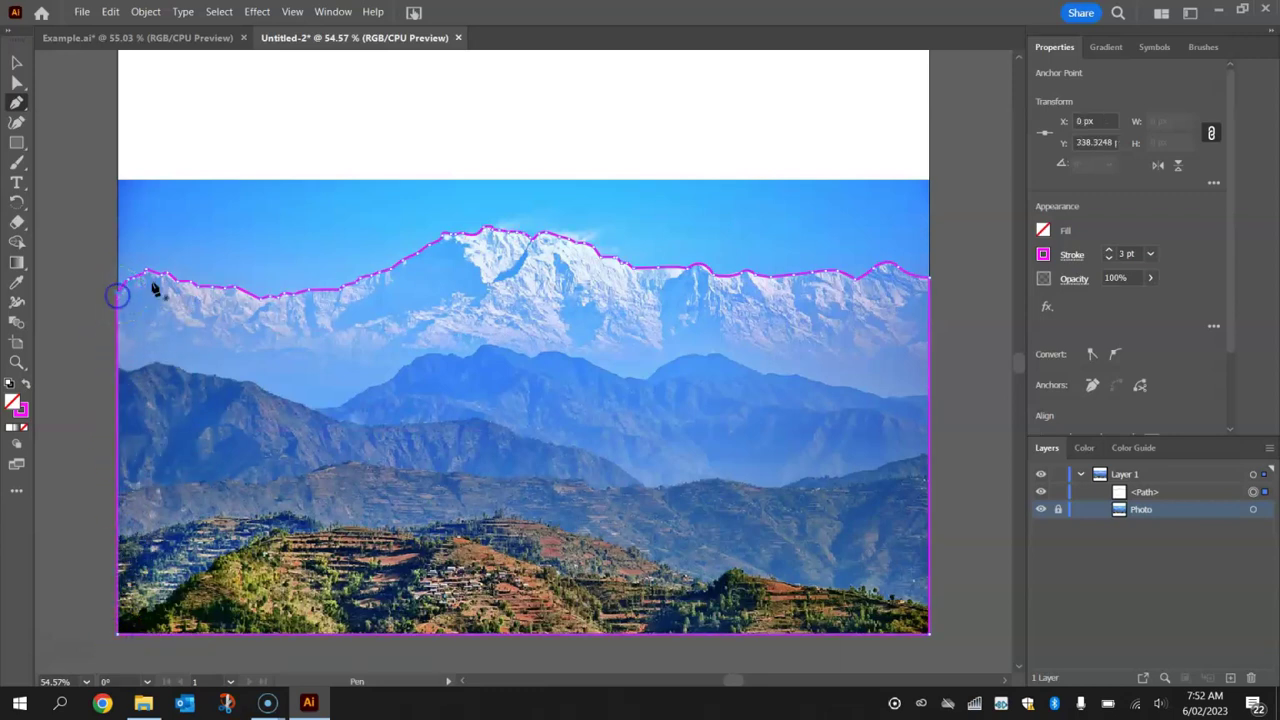
# Briefly preview the ridge's fill, then lock the path's layer and rename it Mountain 1.
pyautogui.click(25, 385)
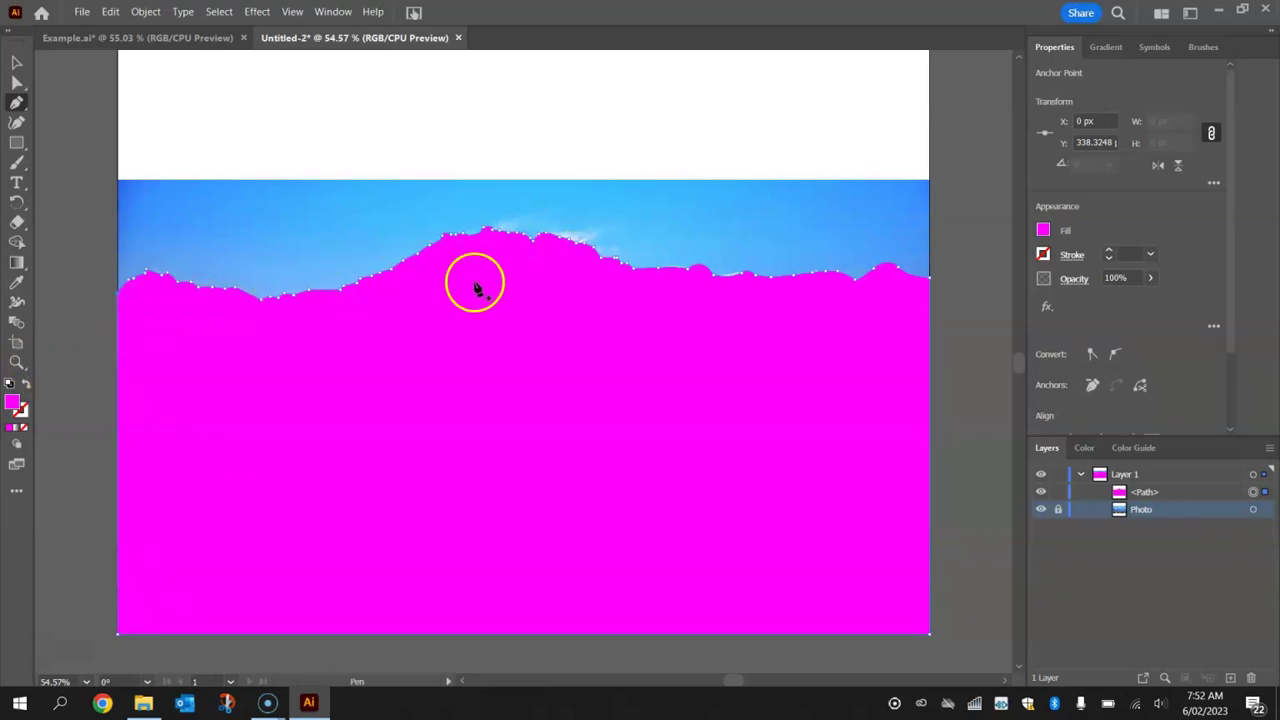
pyautogui.click(26, 384)
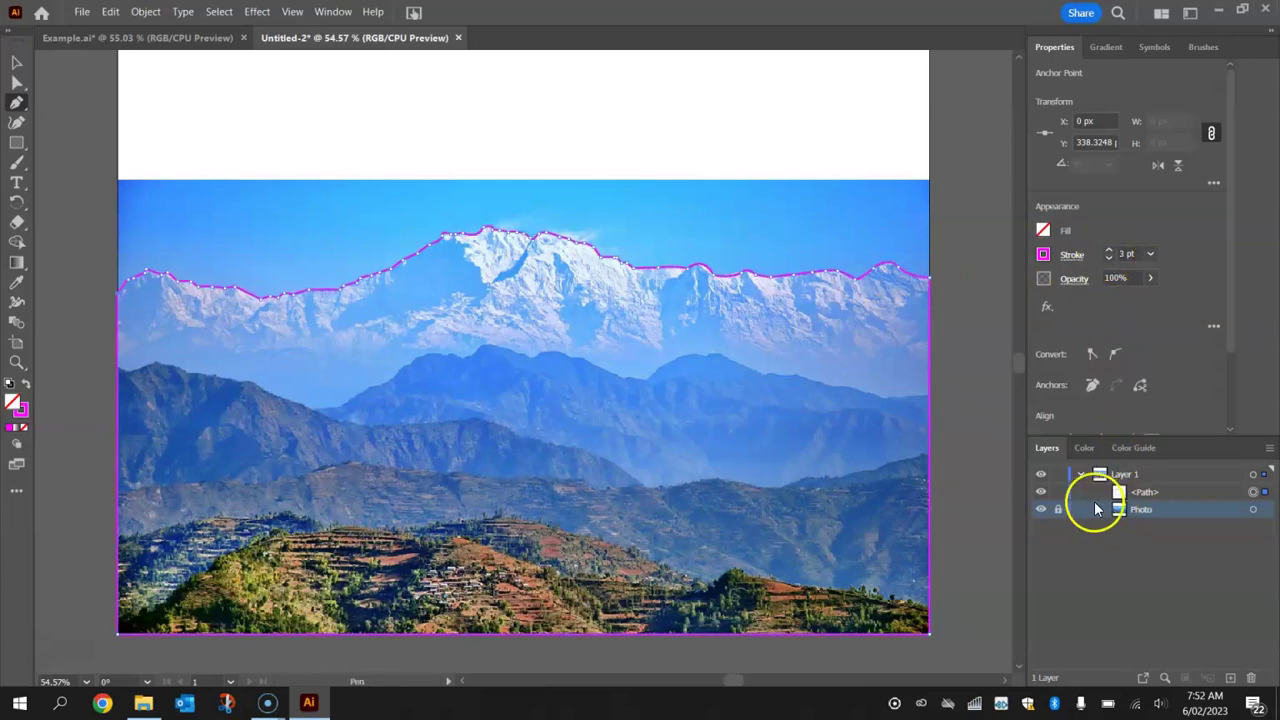
pyautogui.click(1058, 491)
pyautogui.doubleClick(1146, 492)
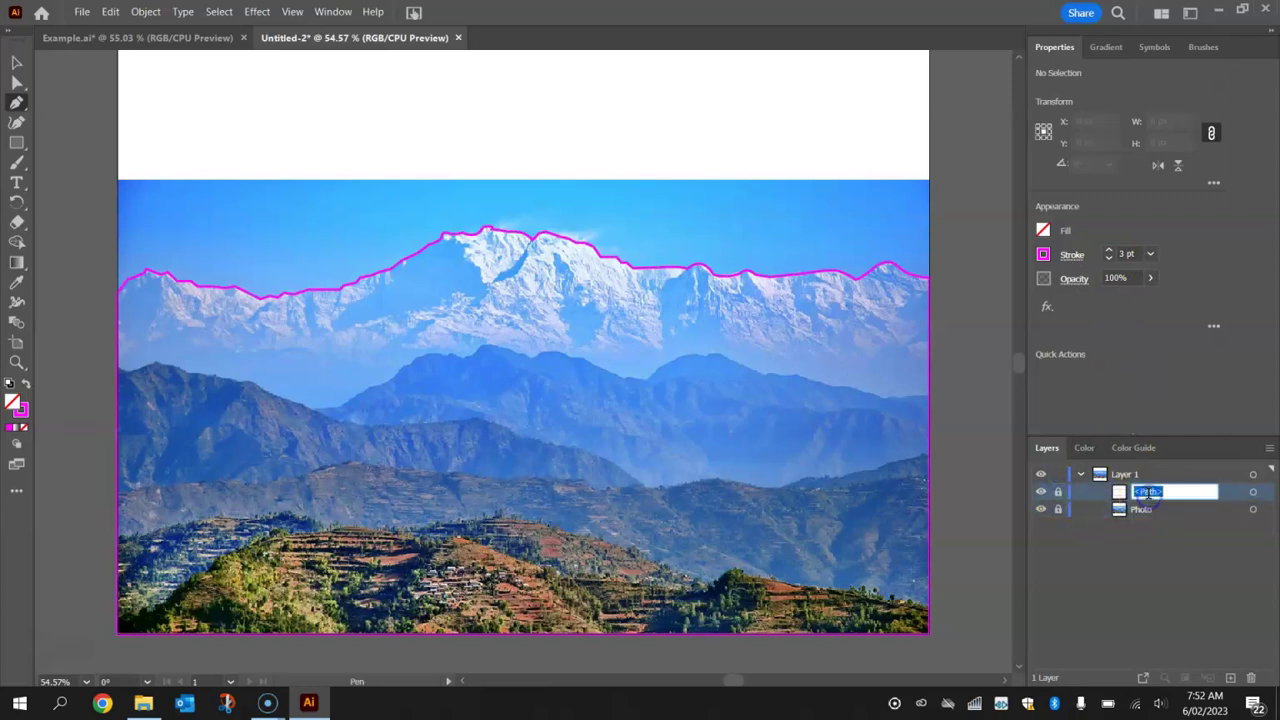
pyautogui.write('Mountain 1')
pyautogui.press('Return')
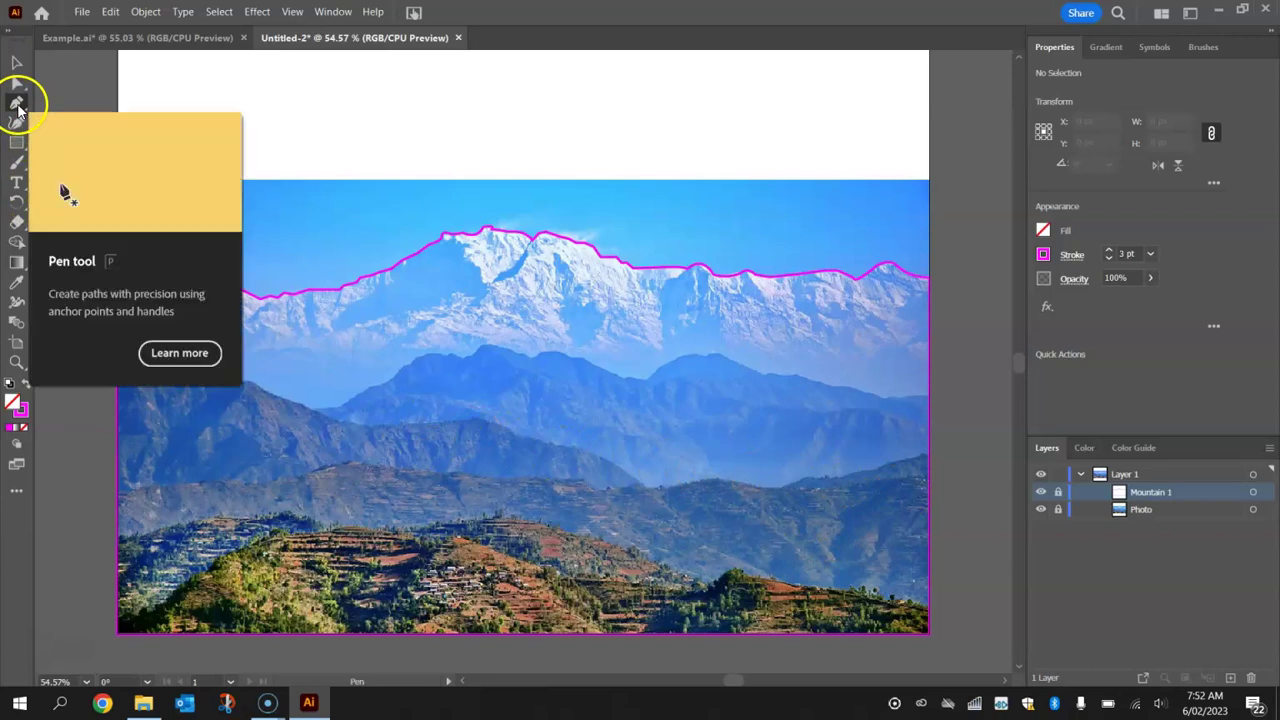
# Switch to a green stroke and trace the second ridge leftward from the photo's right edge.
pyautogui.click(1044, 254)
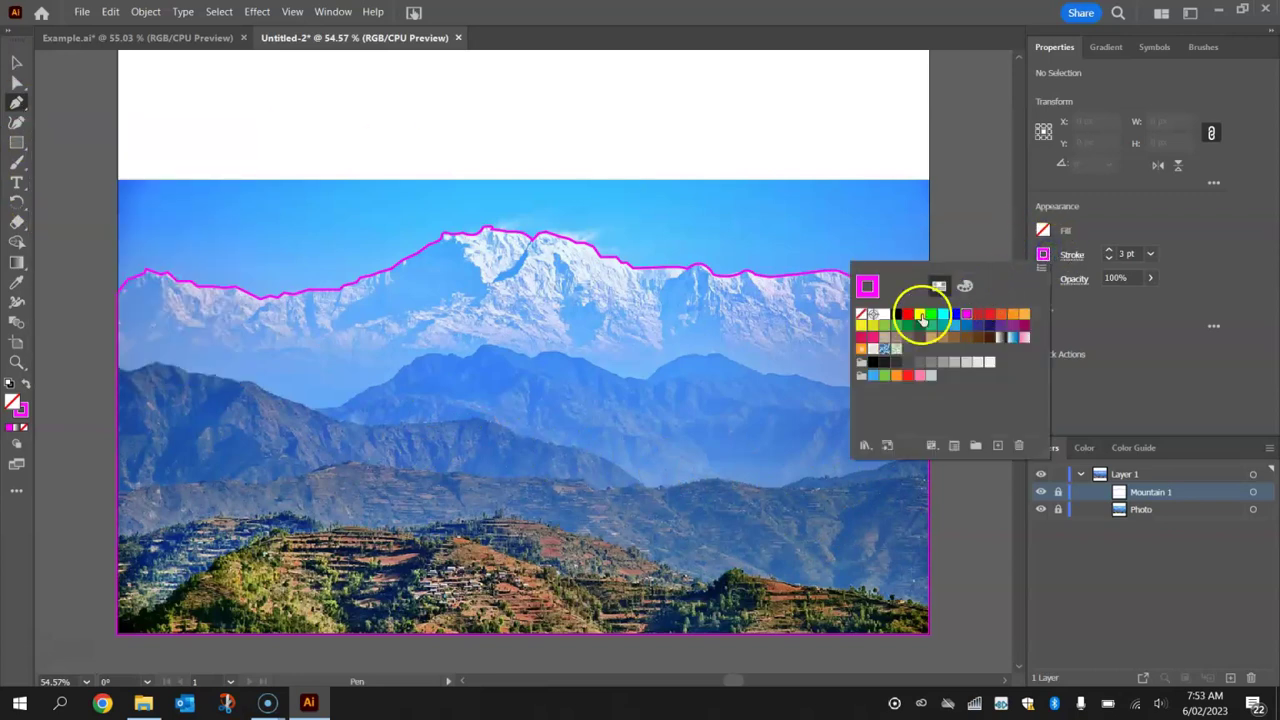
pyautogui.click(929, 314)
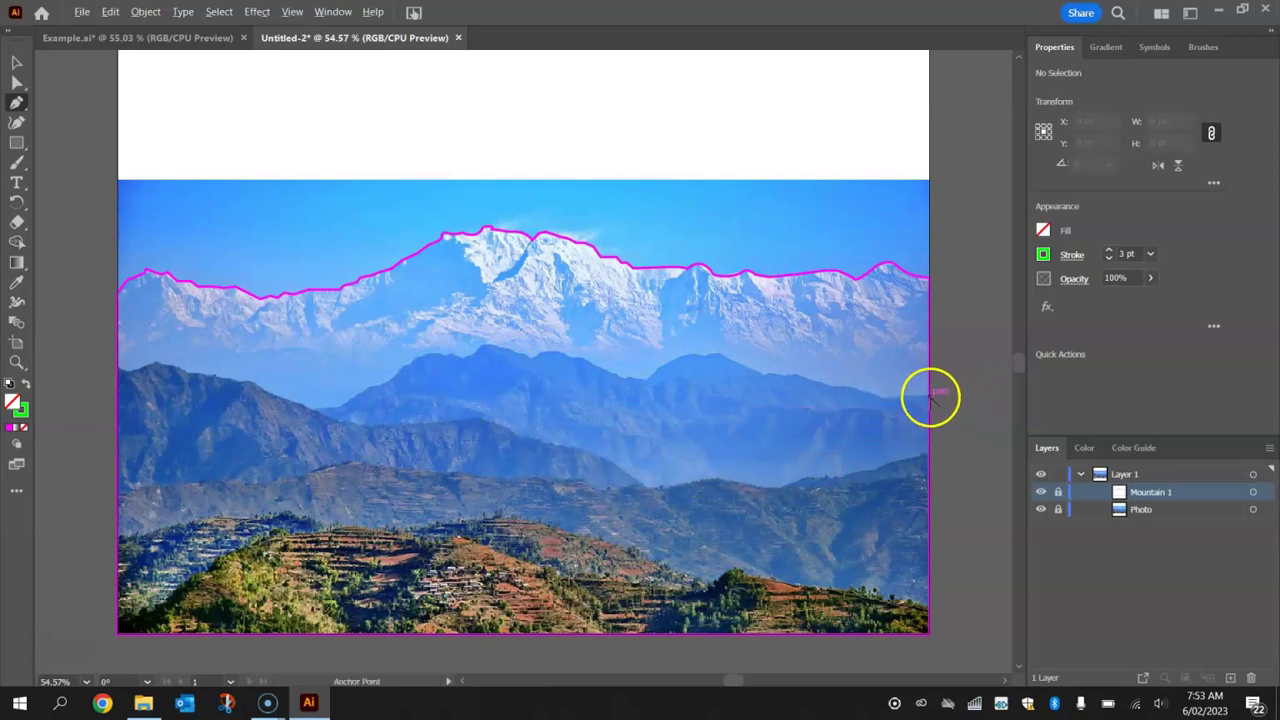
pyautogui.scroll(2, 930, 397)
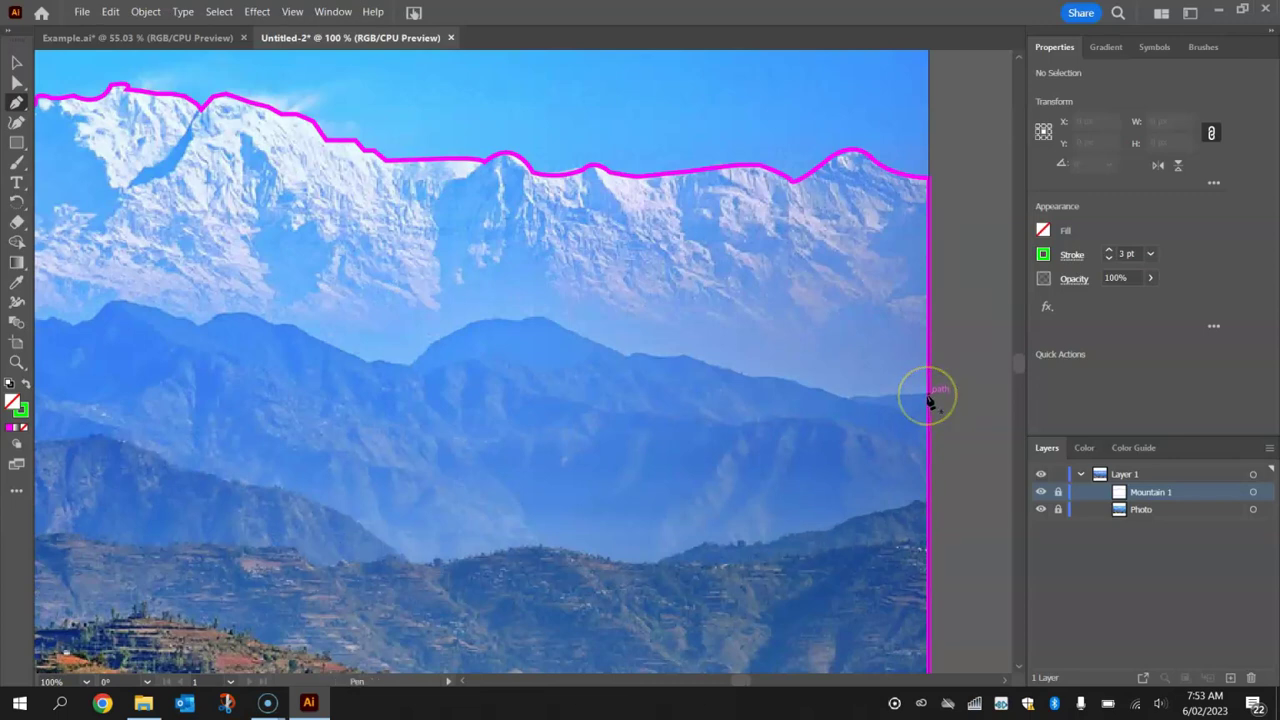
pyautogui.click(928, 397)
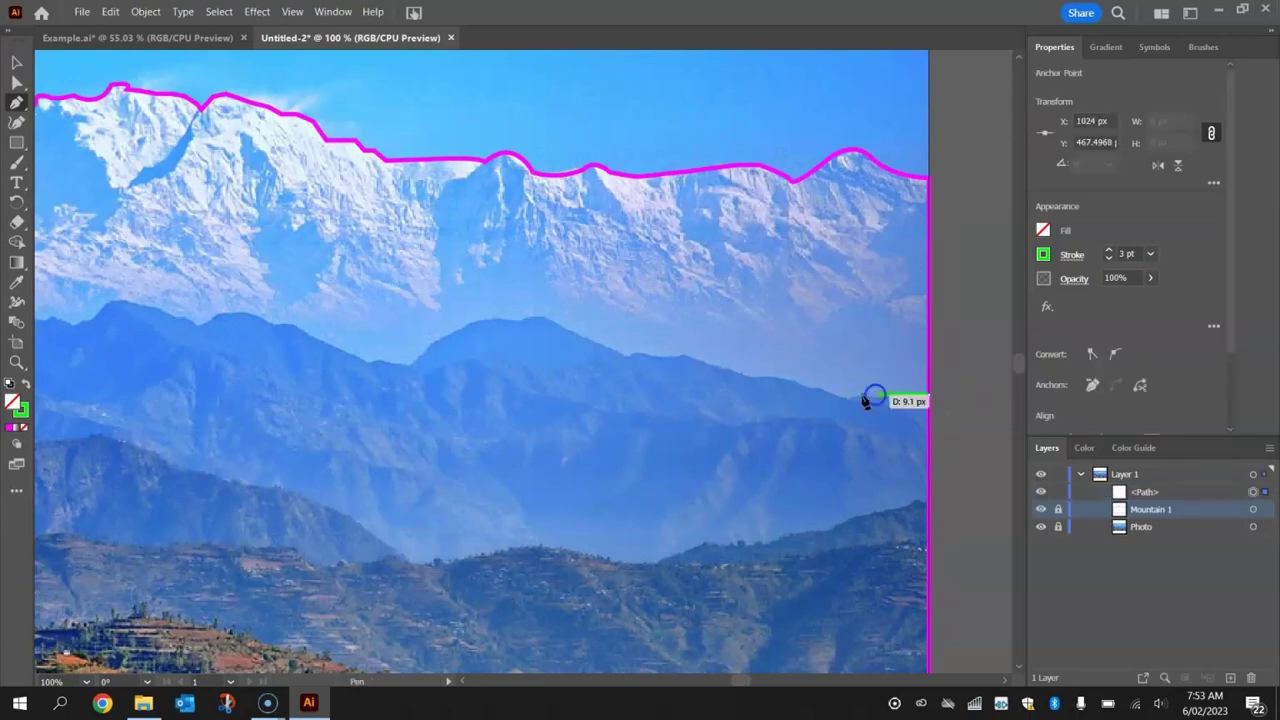
pyautogui.click(797, 394)
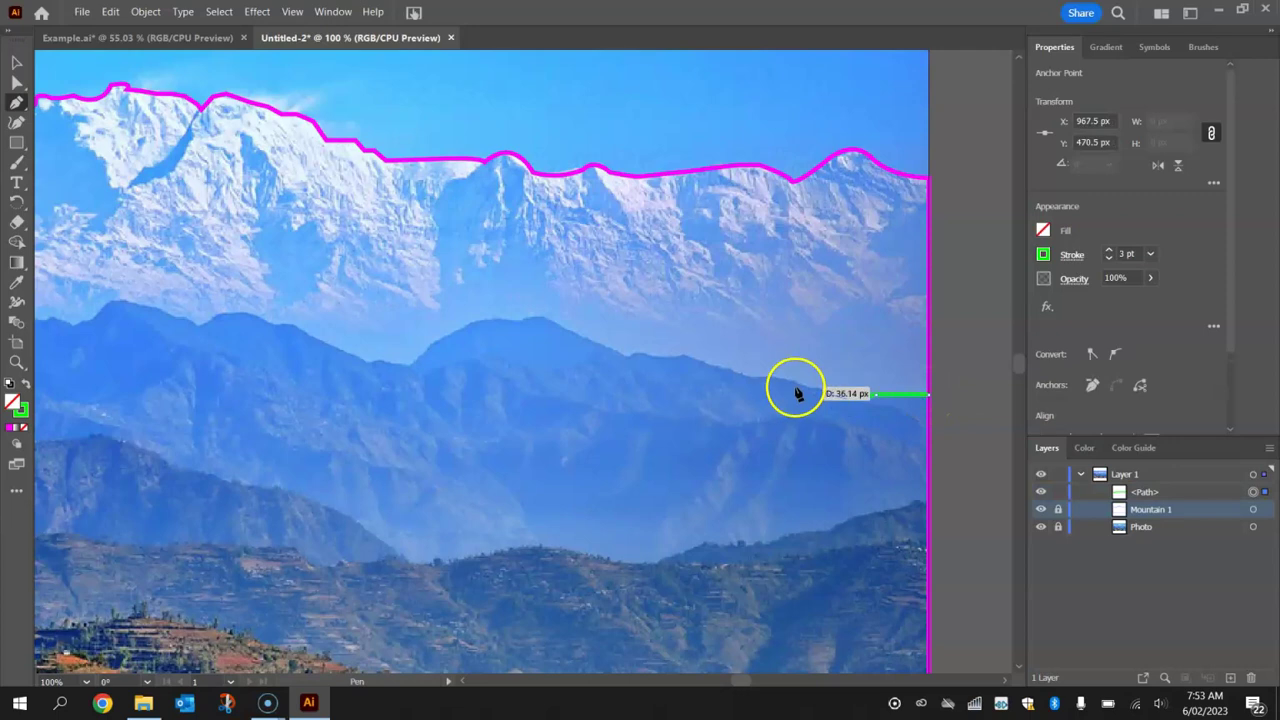
pyautogui.click(755, 378)
pyautogui.click(711, 366)
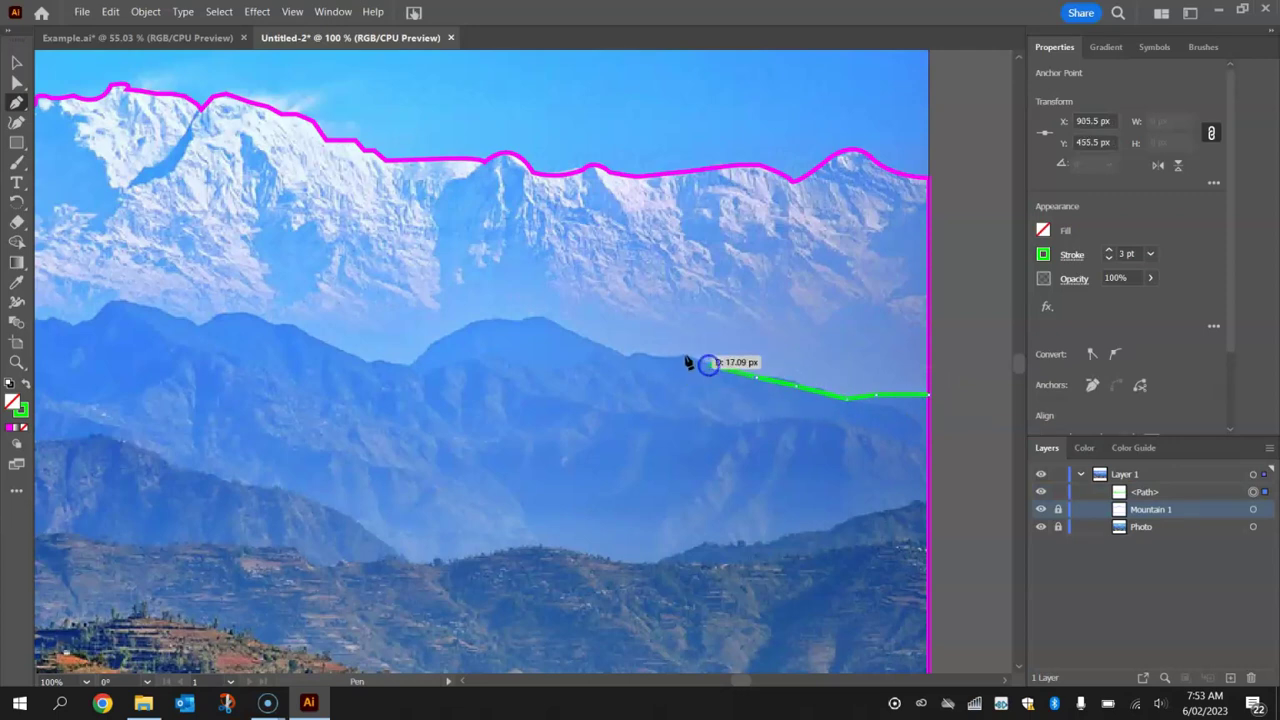
pyautogui.click(681, 356)
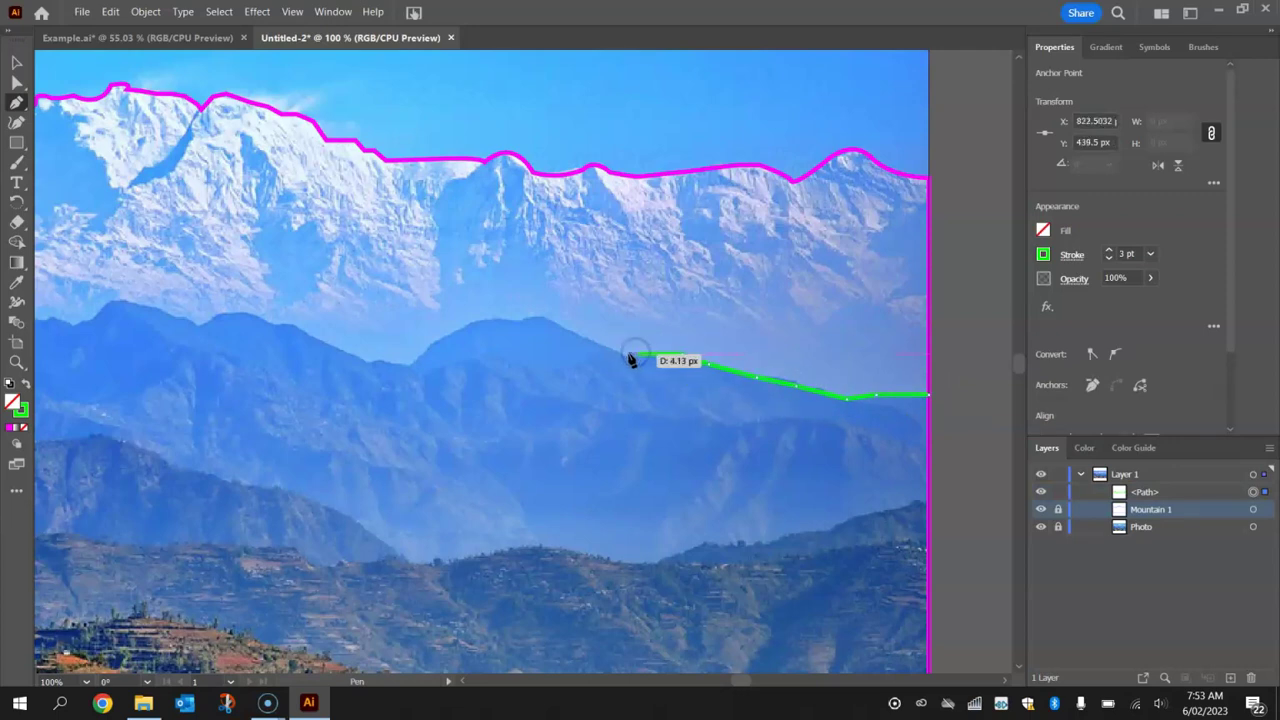
pyautogui.moveTo(625, 358); pyautogui.dragTo(577, 360)
# Close the green outline down to the bottom corners and name its layer Mountain 2.
pyautogui.moveTo(577, 360); pyautogui.dragTo(362, 358)
pyautogui.moveTo(251, 369)
pyautogui.mouseDown()
pyautogui.moveTo(229, 400)
pyautogui.moveTo(106, 471)
pyautogui.moveTo(197, 427)
pyautogui.mouseUp()
pyautogui.hotkey('ctrl', '-')
pyautogui.hotkey('ctrl', '-')
pyautogui.click(197, 628)
pyautogui.click(943, 629)
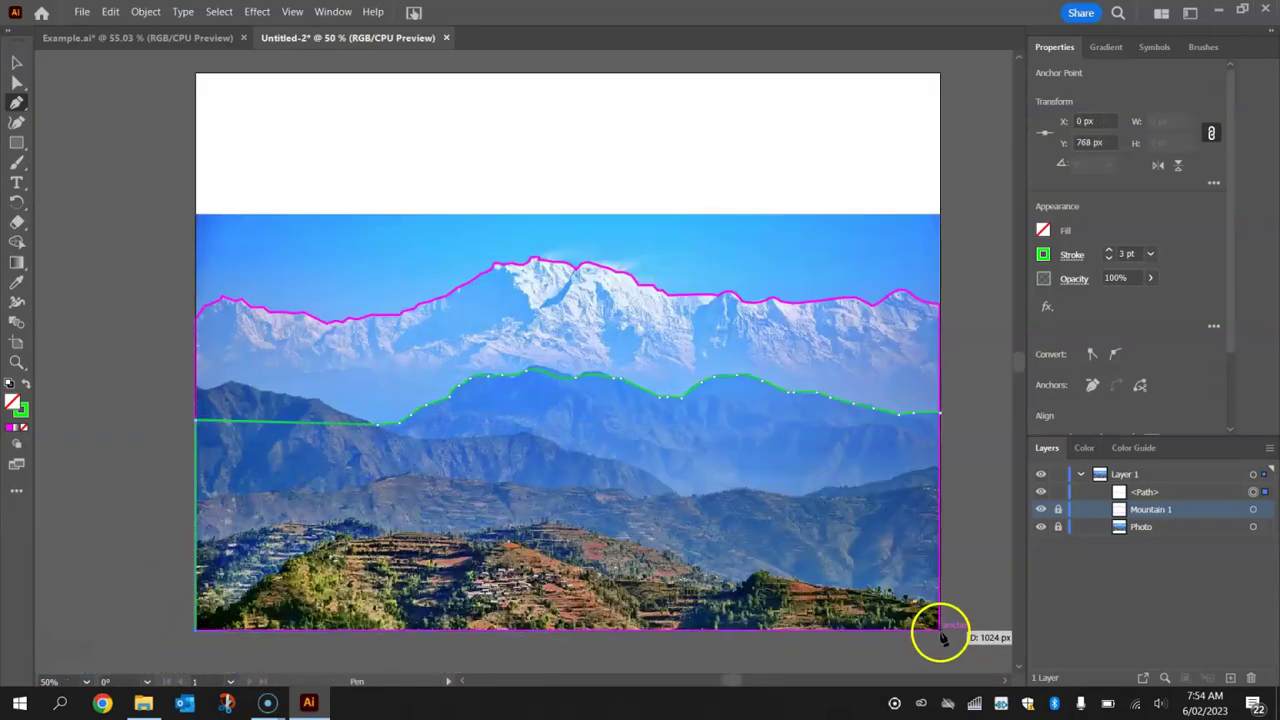
pyautogui.doubleClick(1145, 491)
pyautogui.write('Mountain 2')
pyautogui.press('Return')
# Switch to a yellow stroke and trace the third ridge from the left edge.
pyautogui.click(1043, 254)
pyautogui.click(880, 300)
pyautogui.moveTo(172, 368); pyautogui.dragTo(240, 346)
pyautogui.click(336, 382)
pyautogui.moveTo(409, 418); pyautogui.dragTo(466, 437)
pyautogui.click(585, 433)
pyautogui.moveTo(669, 468); pyautogui.dragTo(694, 449)
pyautogui.click(814, 523)
# Close the yellow outline along the bottom edge and name its layer Mountain 3.
pyautogui.hscroll(5, 814, 523)
pyautogui.click(548, 509)
pyautogui.moveTo(580, 484); pyautogui.dragTo(634, 486)
pyautogui.scroll(-2, 634, 486)
pyautogui.moveTo(730, 380); pyautogui.dragTo(727, 566)
pyautogui.click(726, 563)
pyautogui.hotkey('ctrl', '-')
pyautogui.click(337, 580)
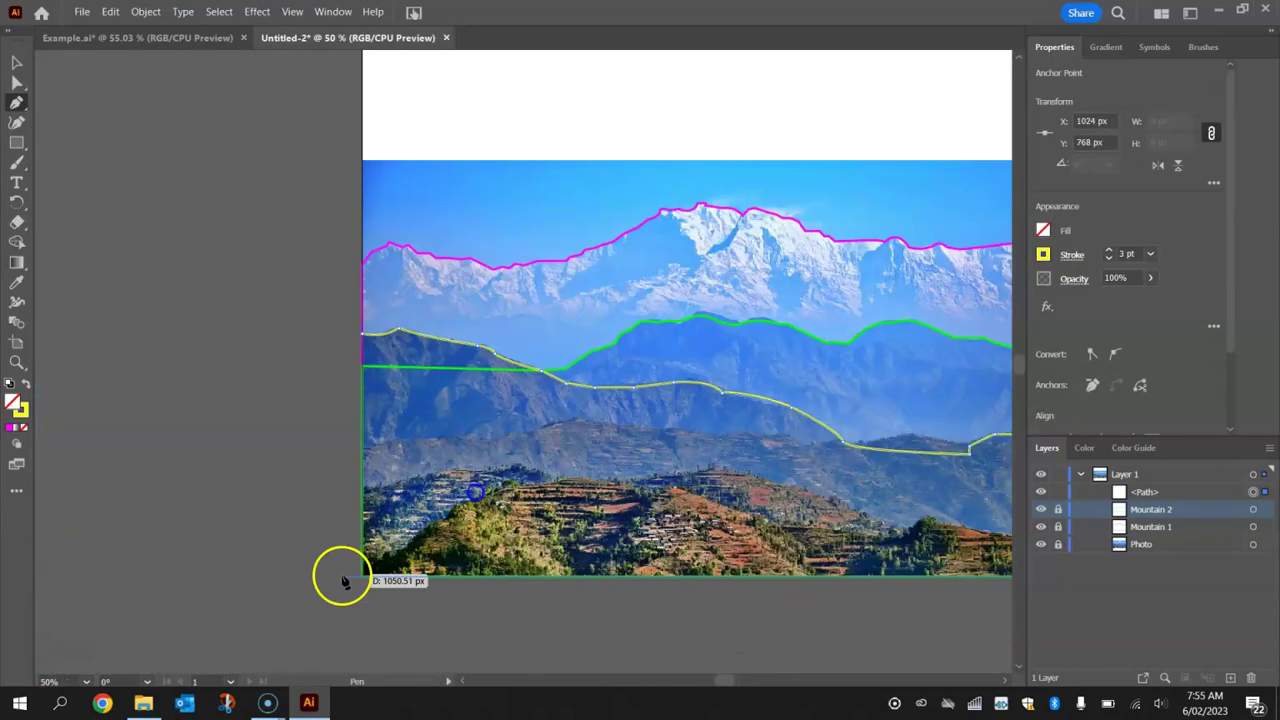
pyautogui.doubleClick(1145, 491)
pyautogui.write('Mountain 3')
pyautogui.press('Return')
# Switch to an orange stroke and start the fourth ridge outline at the left edge.
pyautogui.click(1043, 254)
pyautogui.click(952, 318)
pyautogui.hotkey('ctrl', '+')
pyautogui.click(314, 434)
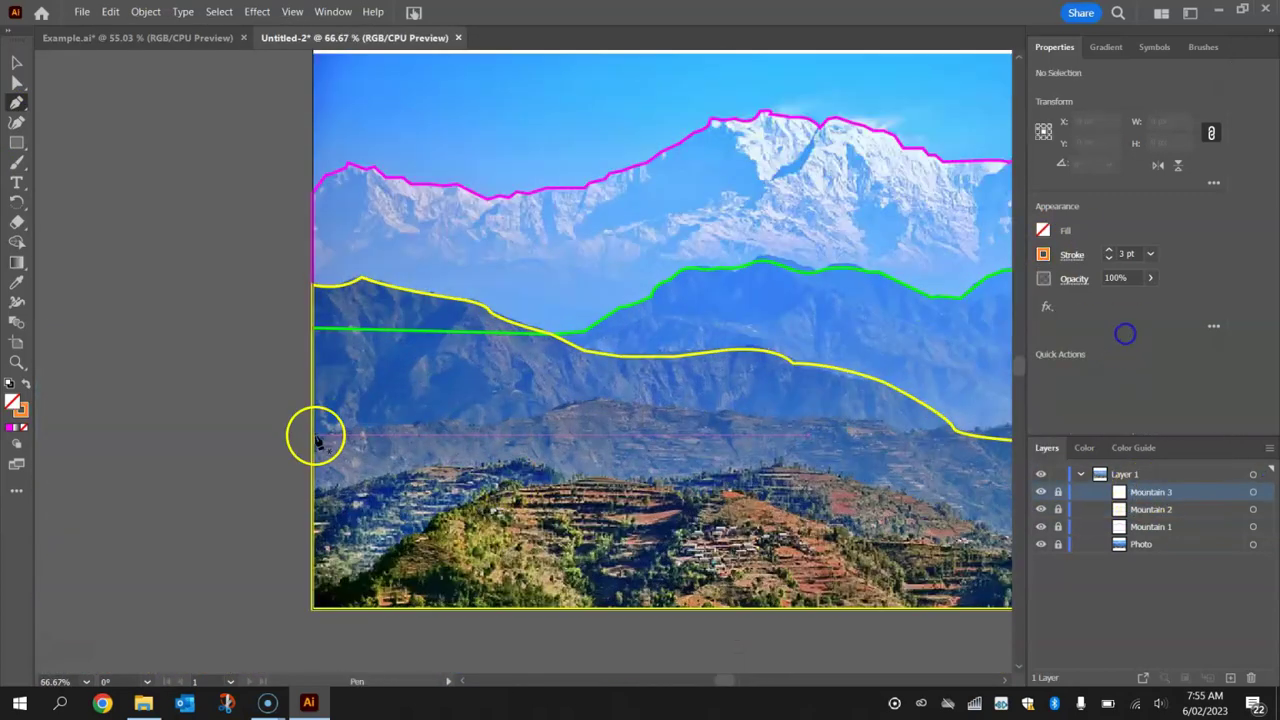
pyautogui.moveTo(469, 426); pyautogui.dragTo(523, 417)
# Extend the orange outline across the fourth ridge and name its layer Mountain 4.
pyautogui.hscroll(1, 808, 443)
pyautogui.click(808, 443)
pyautogui.hscroll(3, 743, 388)
pyautogui.click(680, 349)
pyautogui.moveTo(800, 354); pyautogui.dragTo(838, 362)
pyautogui.hscroll(-4, 838, 362)
pyautogui.doubleClick(1145, 491)
pyautogui.write('Mountain 4')
pyautogui.press('Return')
# Trace the foreground hill with a purple stroke outline.
pyautogui.click(1043, 254)
pyautogui.click(985, 334)
pyautogui.click(486, 423)
pyautogui.click(600, 440)
pyautogui.click(686, 434)
pyautogui.click(790, 422)
pyautogui.moveTo(942, 489); pyautogui.dragTo(605, 422)
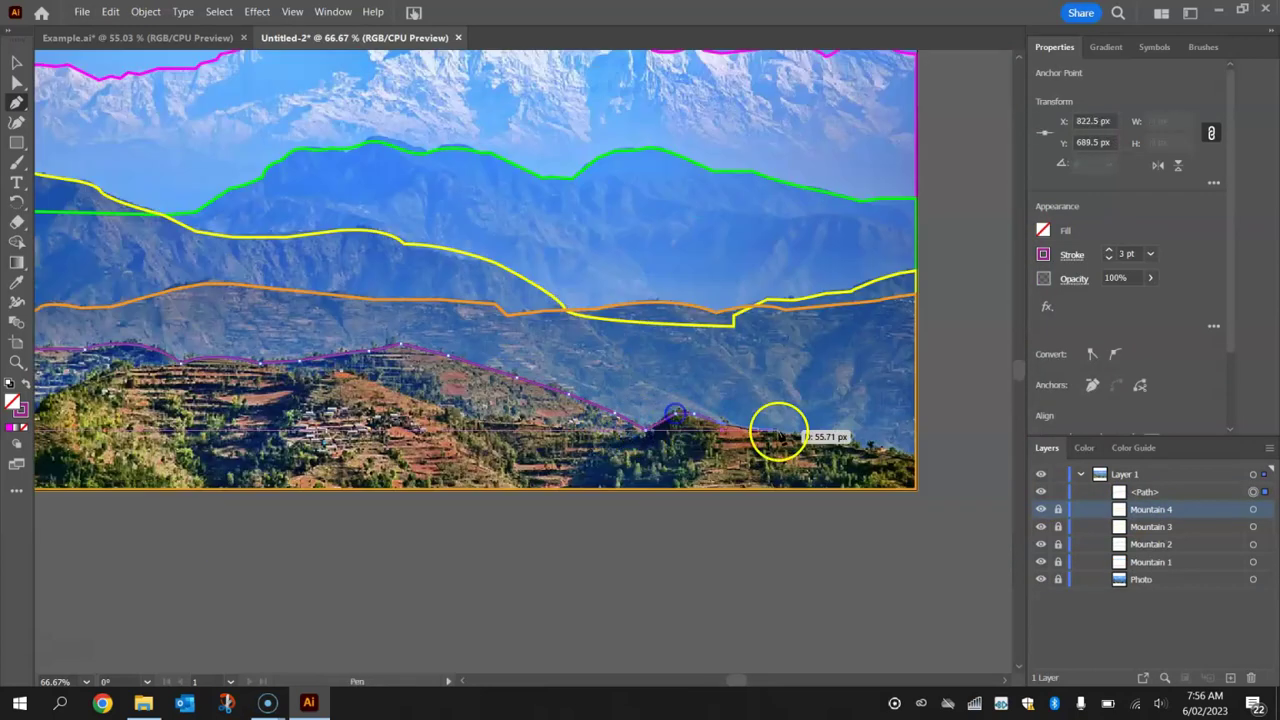
pyautogui.hotkey('ctrl', '0')
pyautogui.press('v')
pyautogui.click(335, 378)
pyautogui.scroll(-2, 661, 469)
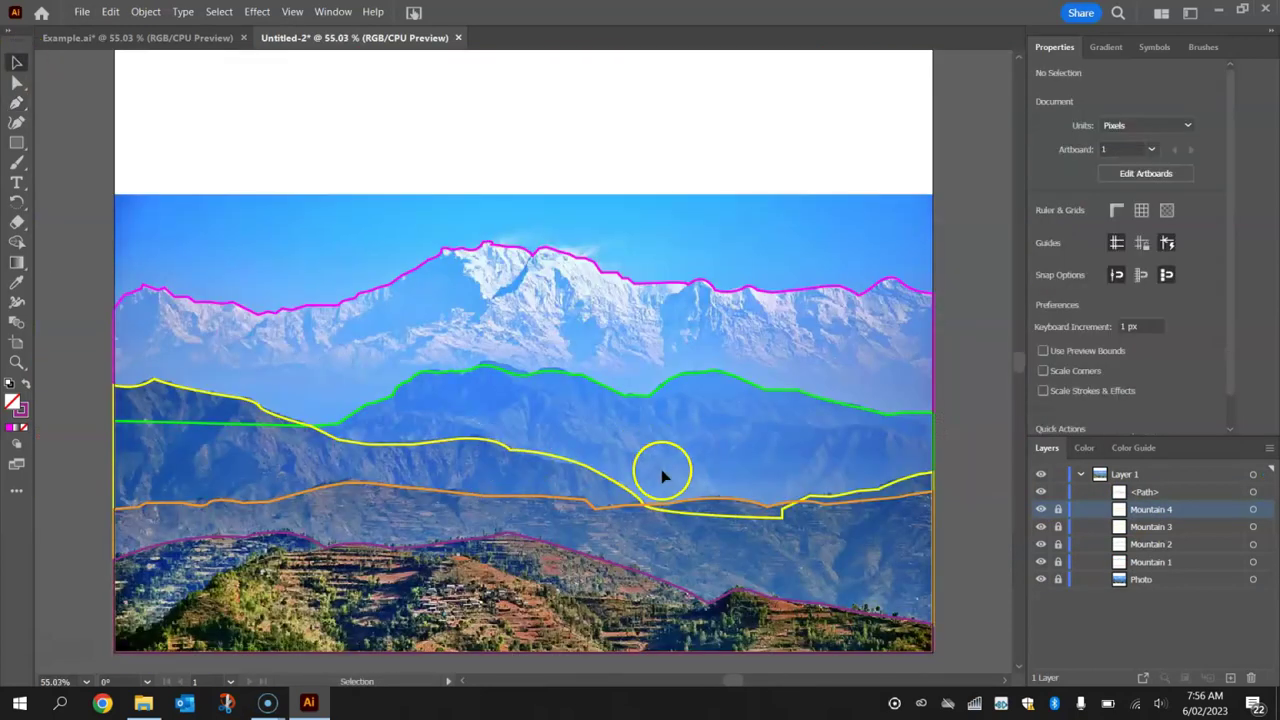
# Rename the front hill's path layer Mountain 5.
pyautogui.doubleClick(1145, 493)
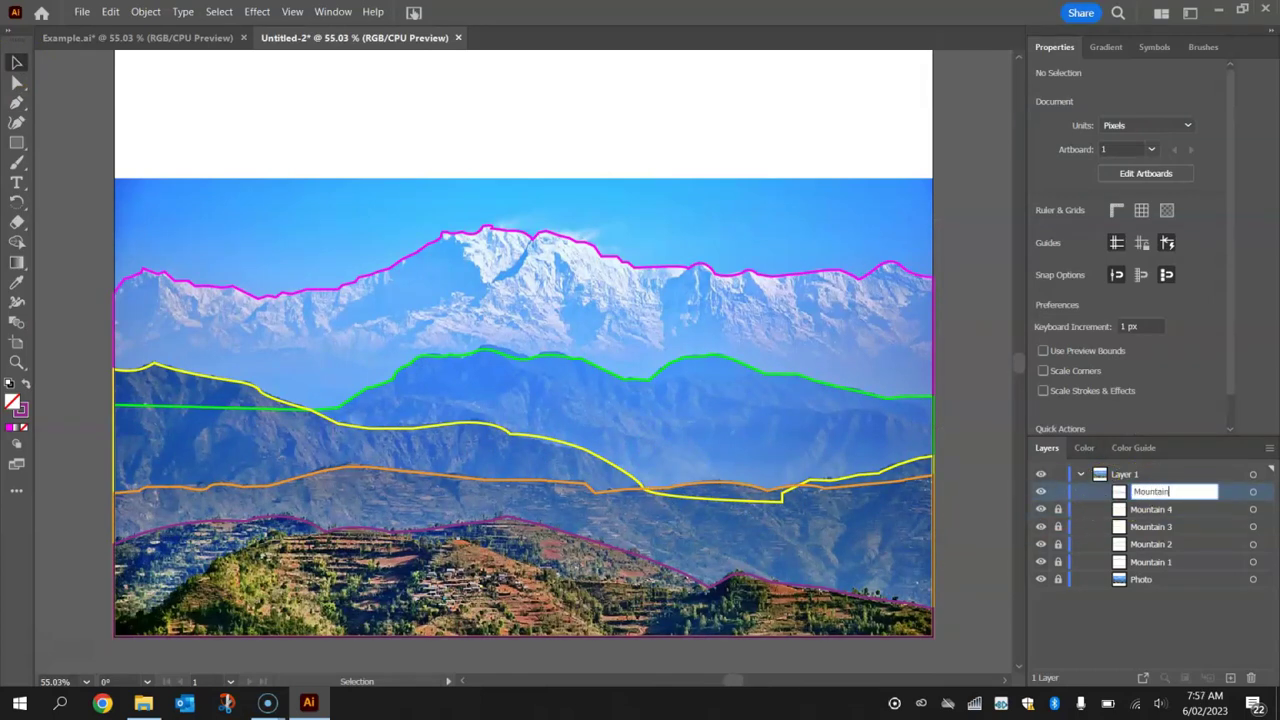
pyautogui.write('Mountain 5')
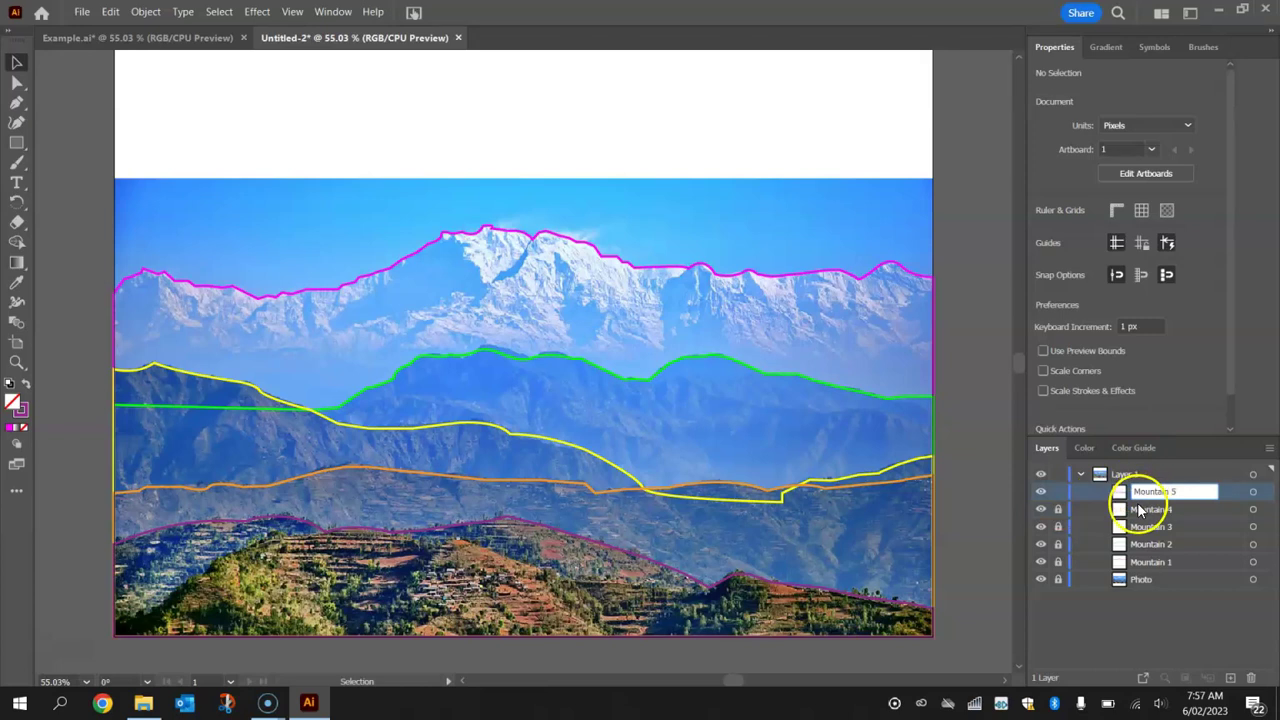
pyautogui.click(1063, 491)
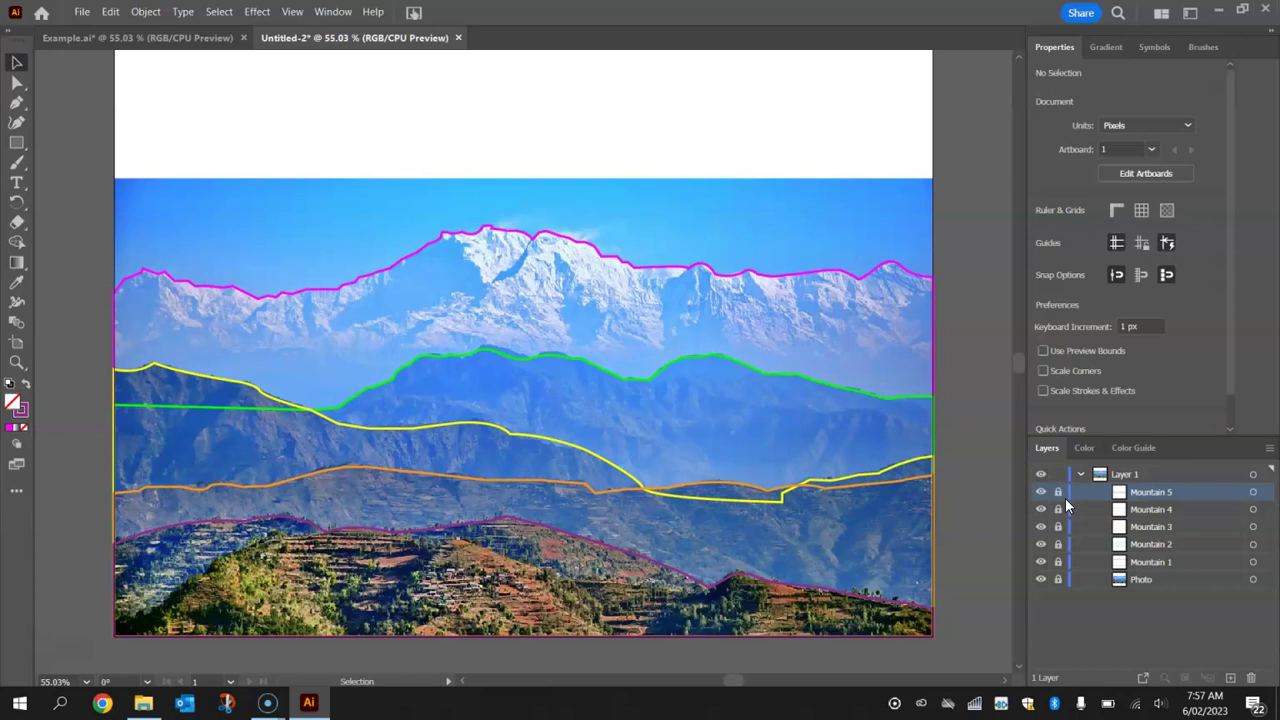
# Hide and re-show the Photo layer to check the five ridge outlines.
pyautogui.click(1041, 581)
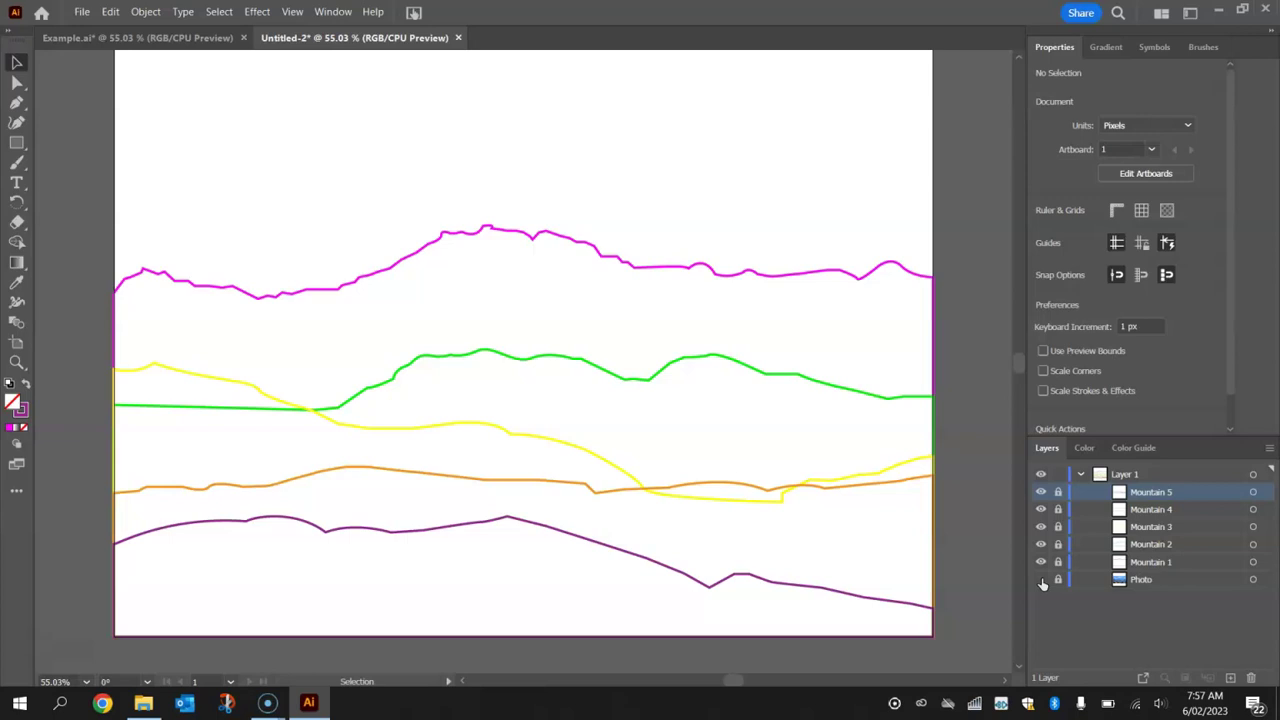
pyautogui.click(1041, 581)
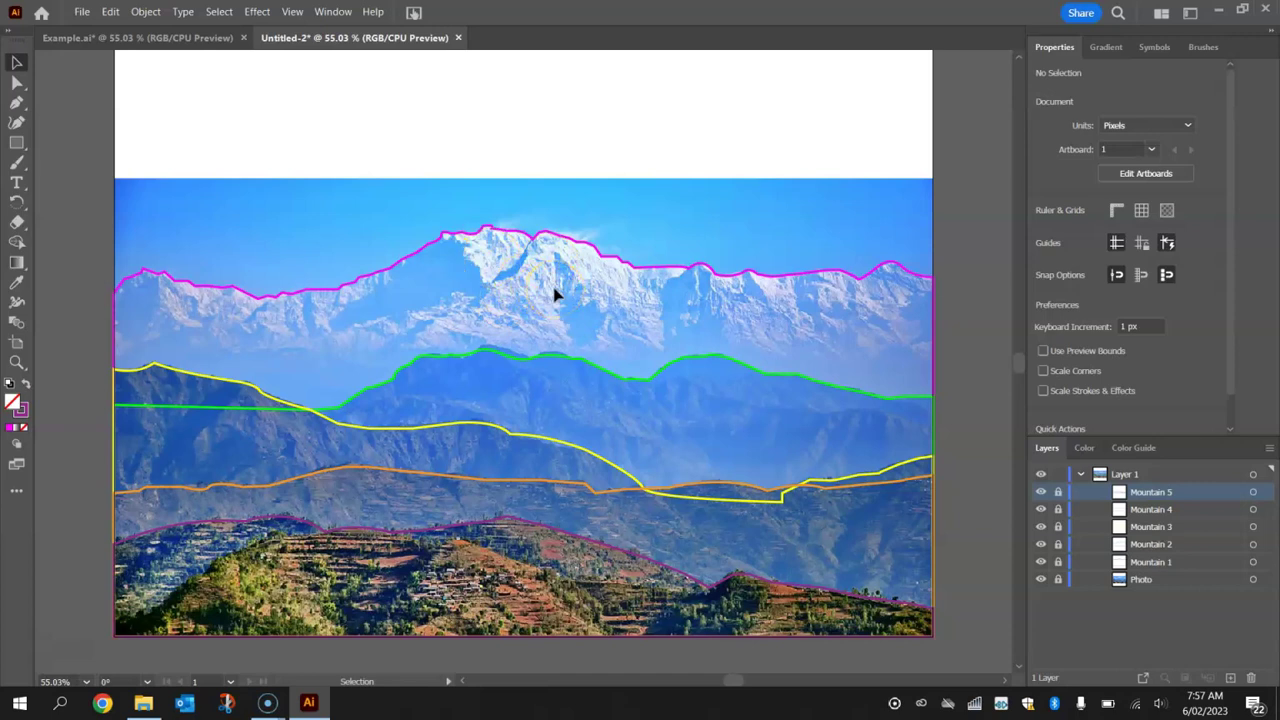
pyautogui.scroll(1, 556, 293)
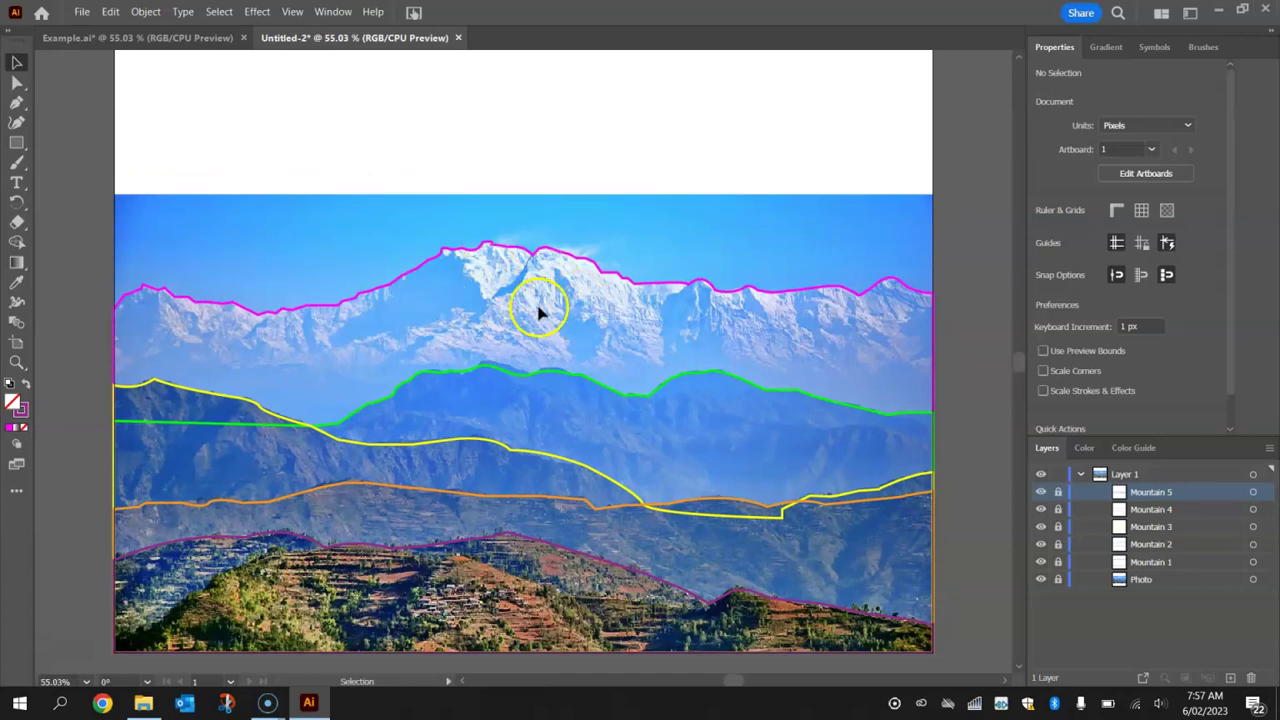
pyautogui.scroll(-1, 539, 313)
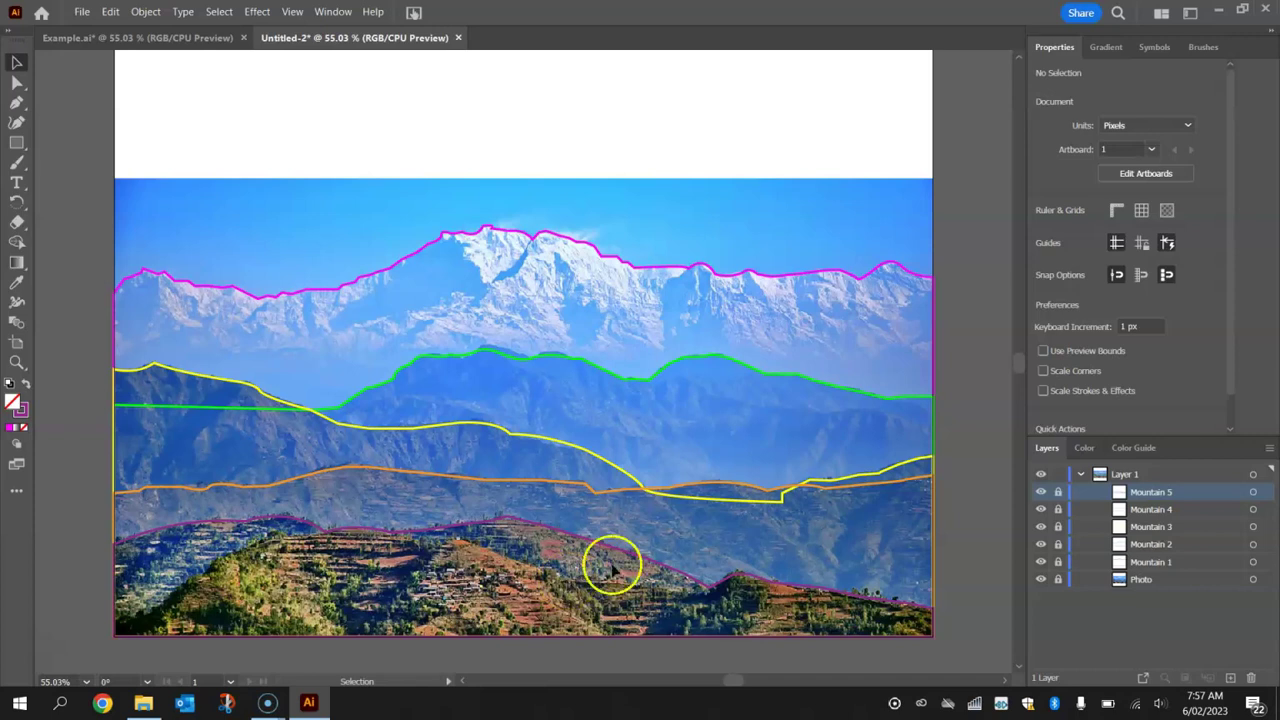
# Unlock the Mountain 1 layer and select the top ridge path.
pyautogui.click(1155, 500)
pyautogui.click(1058, 562)
pyautogui.click(1150, 562)
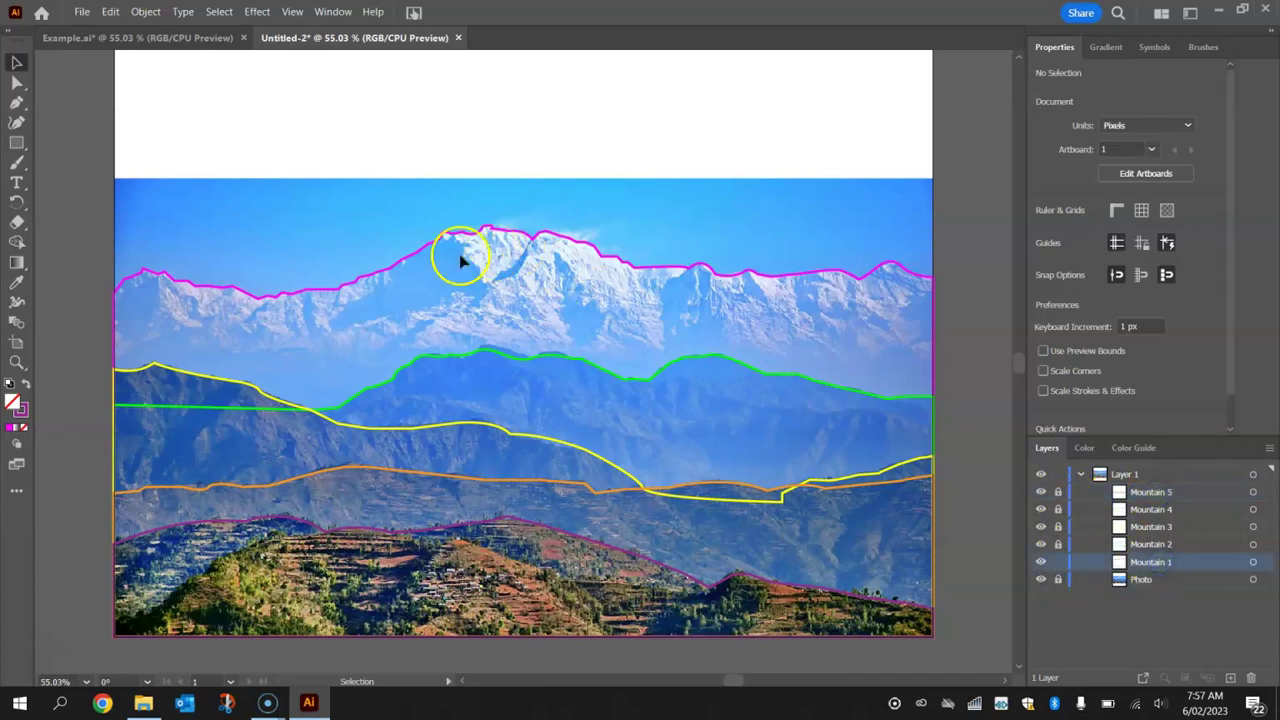
pyautogui.click(572, 308)
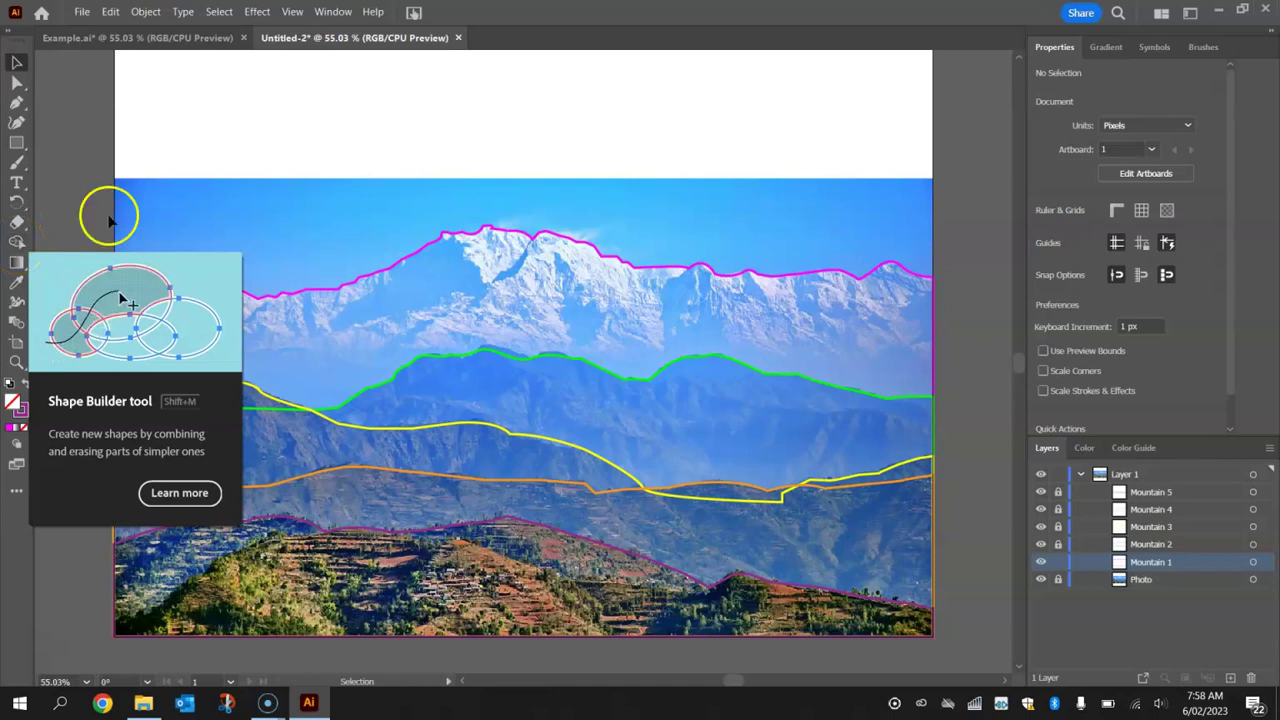
pyautogui.click(445, 233)
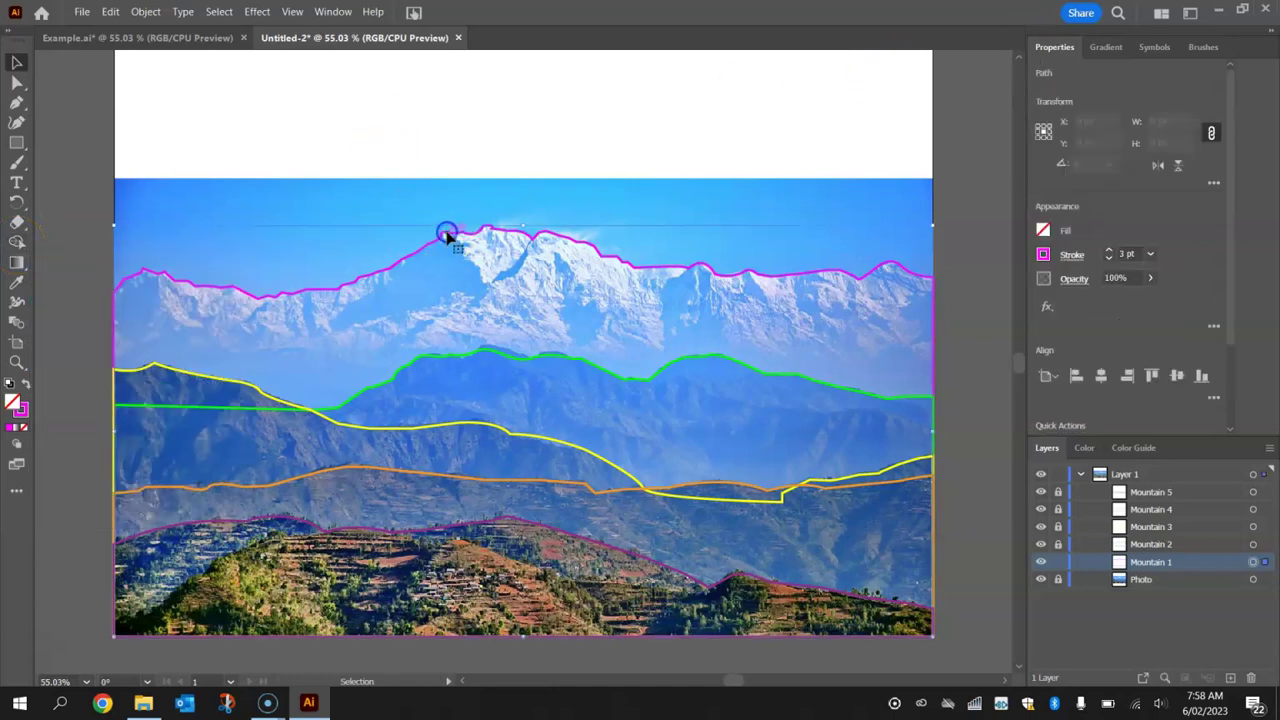
# Give Mountain 1 a white-to-black linear gradient fill at 0°.
pyautogui.click(1111, 47)
pyautogui.click(258, 12)
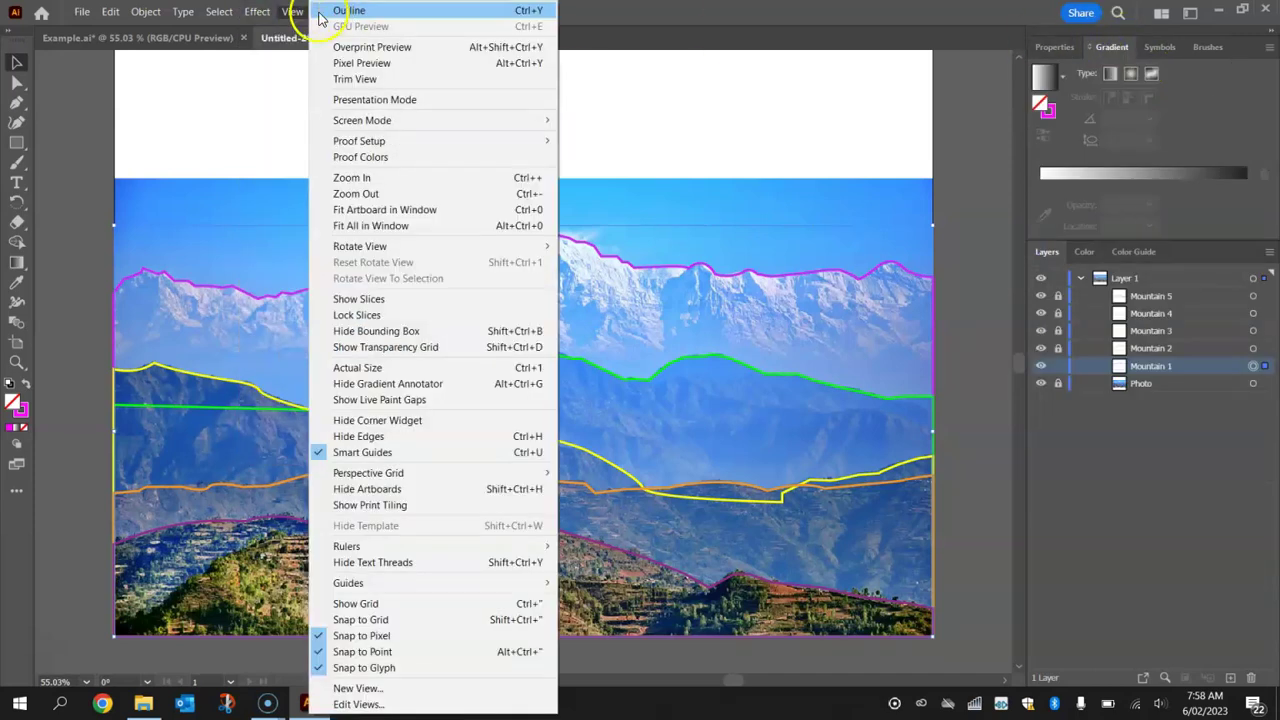
pyautogui.click(290, 12)
pyautogui.click(333, 12)
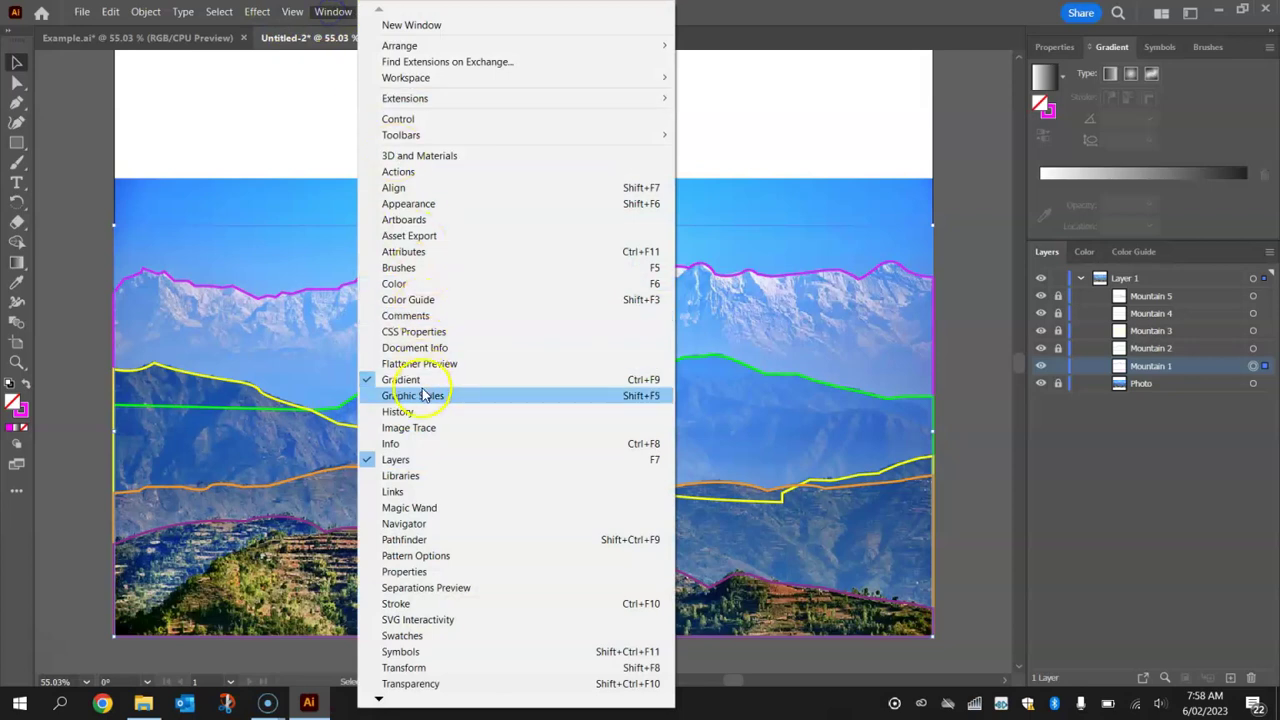
pyautogui.click(1272, 145)
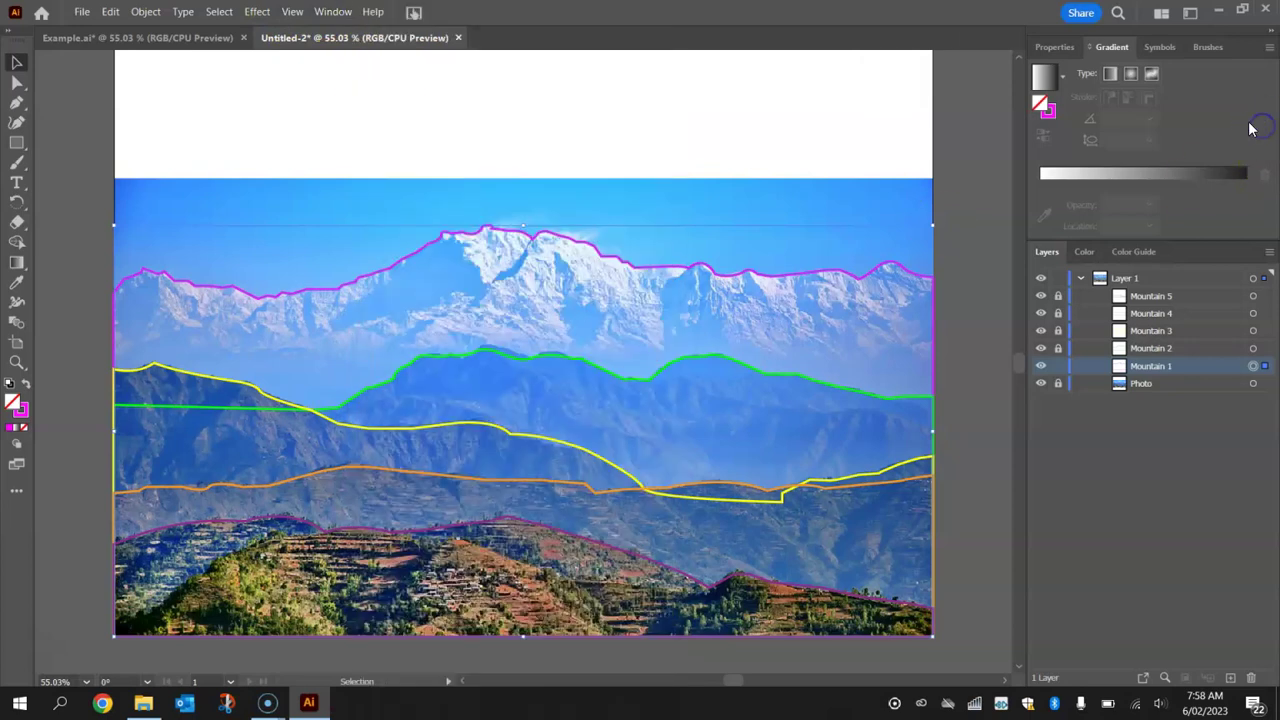
pyautogui.click(1110, 75)
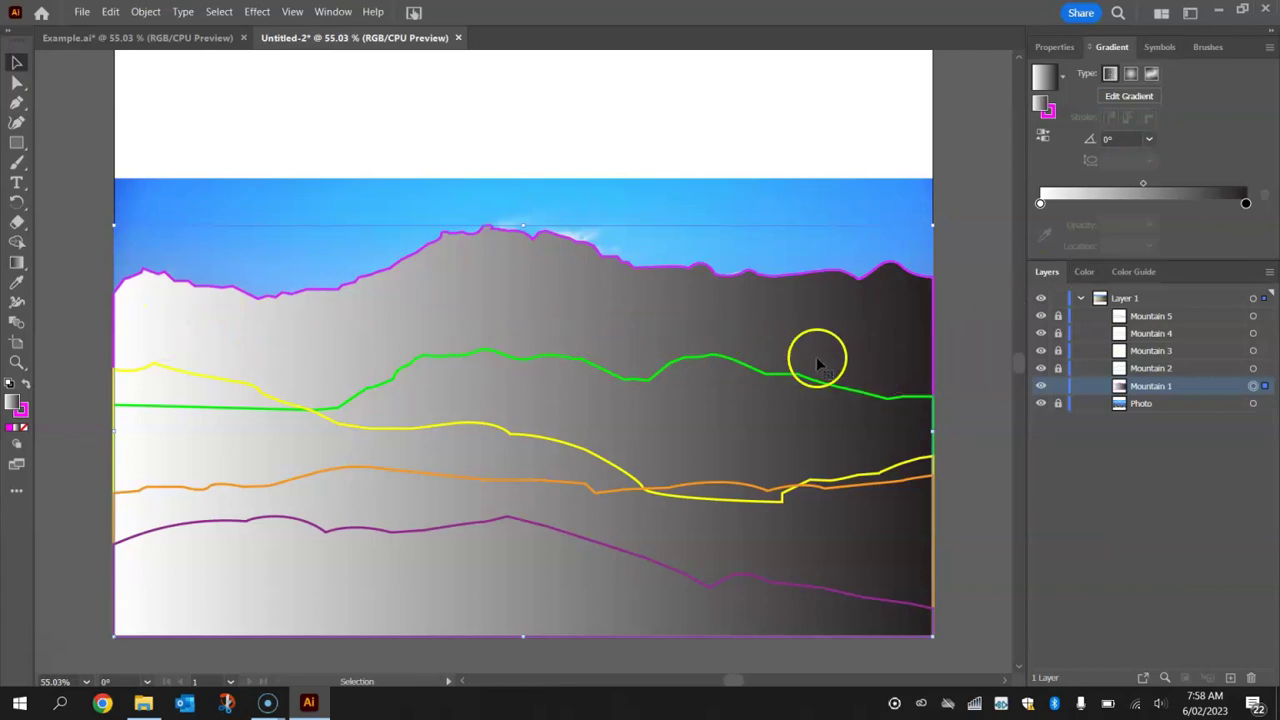
# Set Mountain 1's linear gradient angle to 90° so it runs vertically.
pyautogui.click(1149, 141)
pyautogui.click(1166, 229)
pyautogui.click(1162, 226)
pyautogui.click(566, 616)
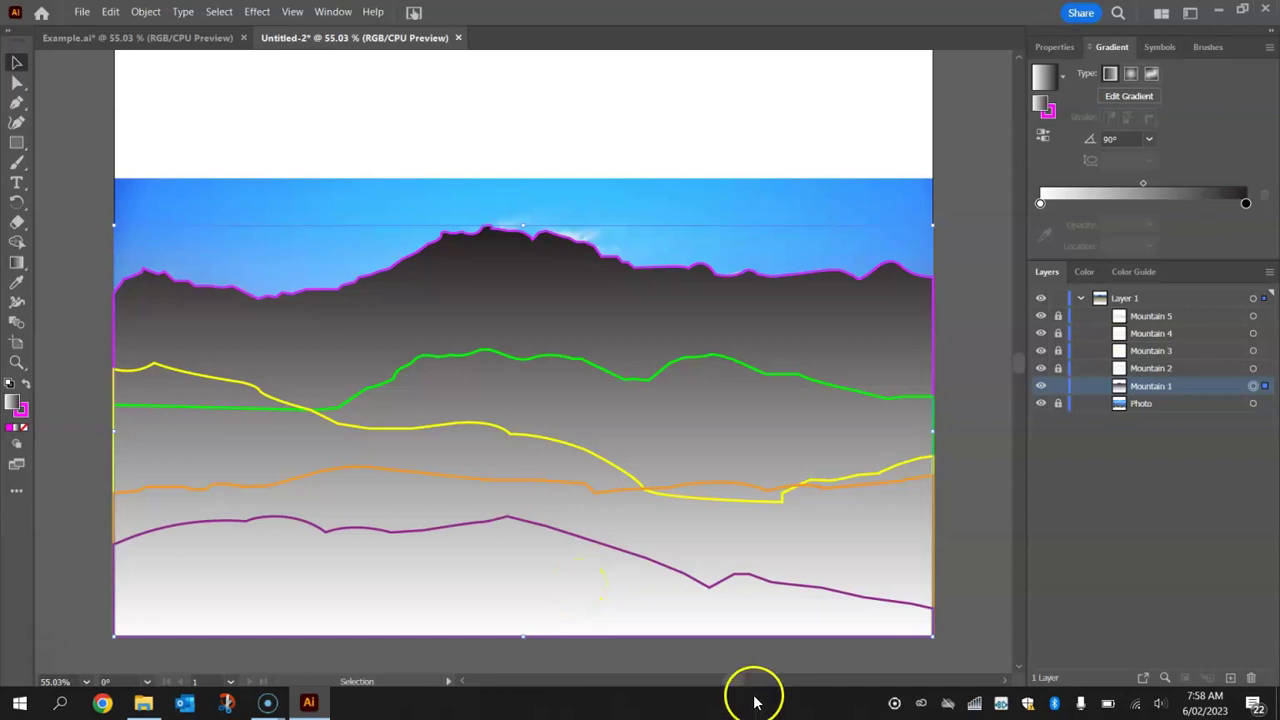
# Change the black gradient stop to a blue colour swatch.
pyautogui.click(1245, 203)
pyautogui.doubleClick(1245, 203)
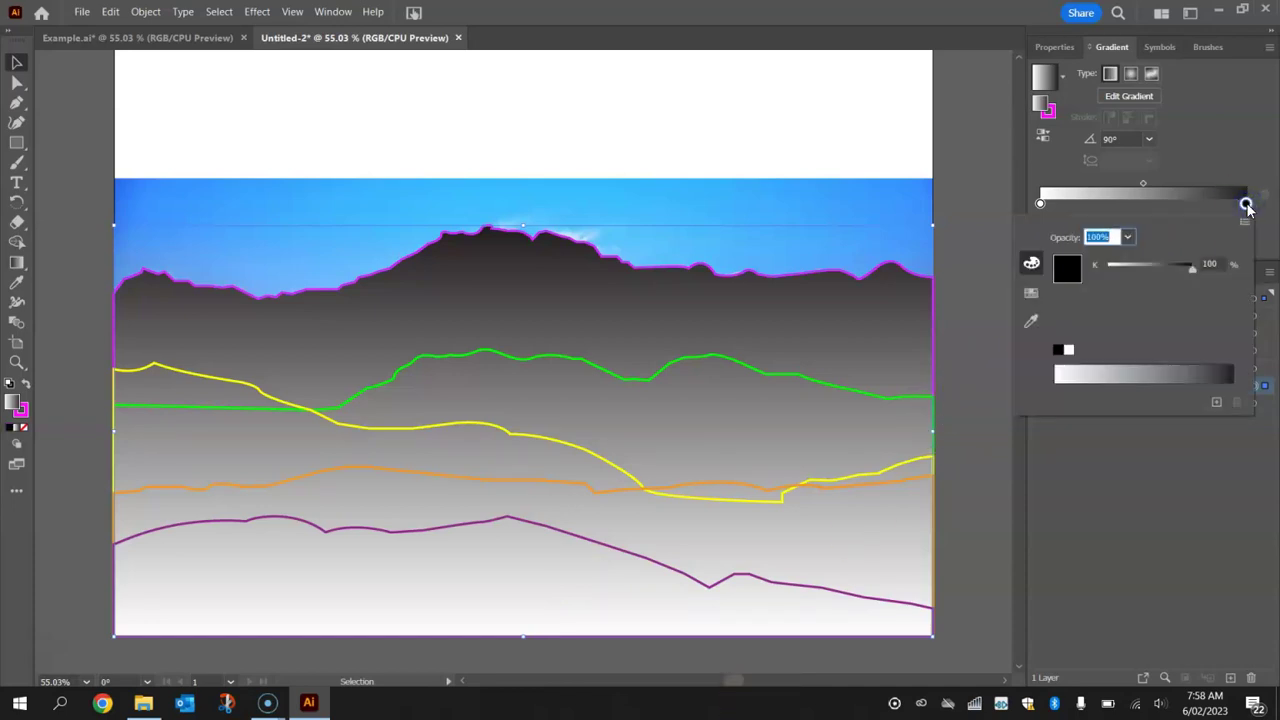
pyautogui.click(1257, 205)
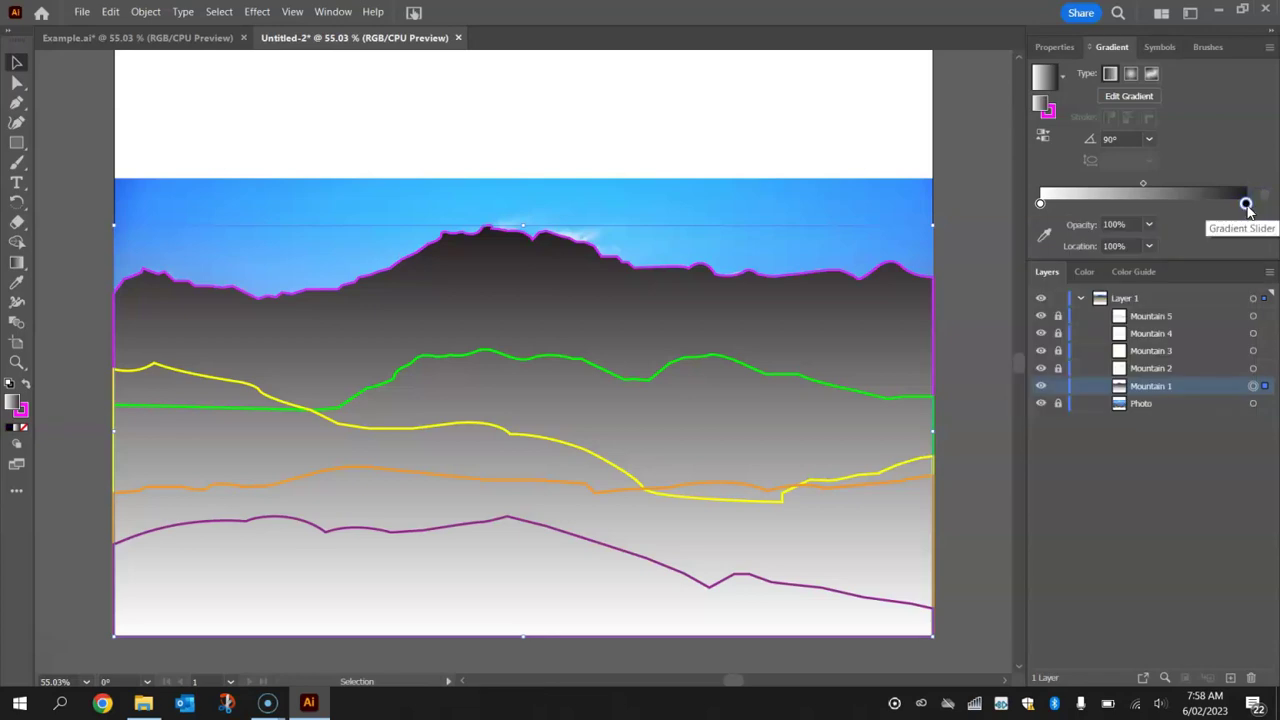
pyautogui.doubleClick(1245, 204)
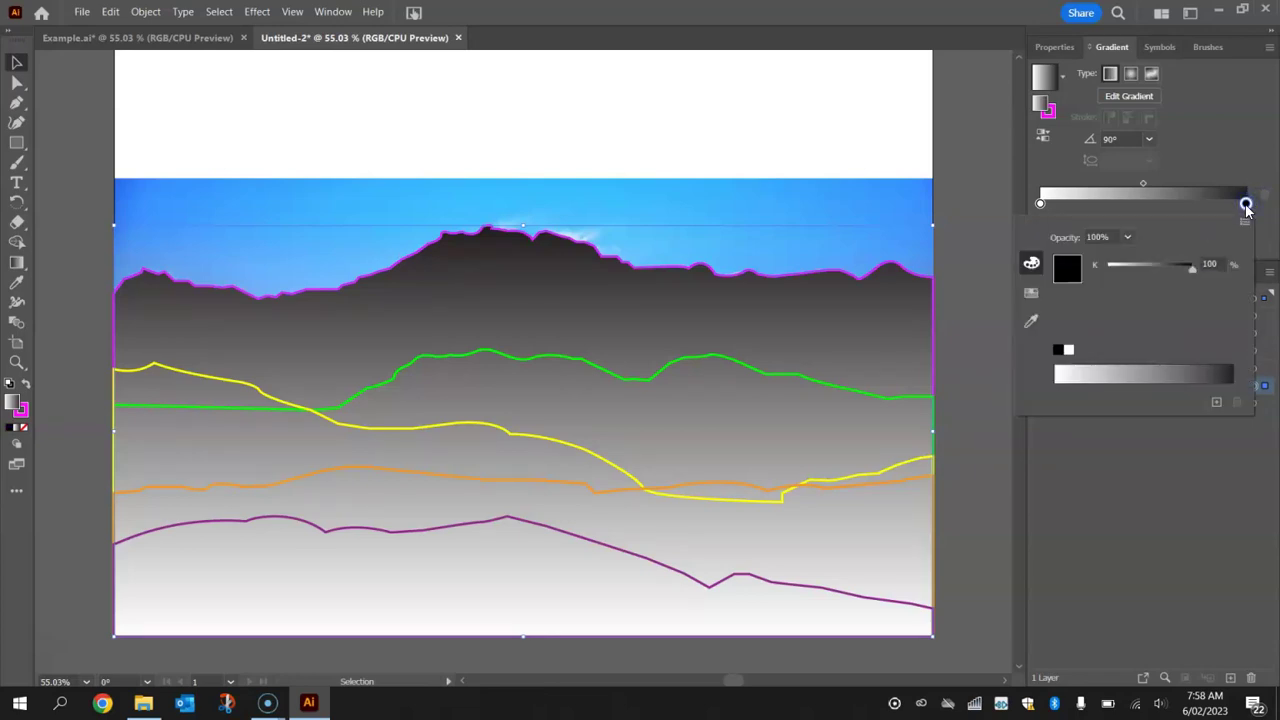
pyautogui.click(1031, 292)
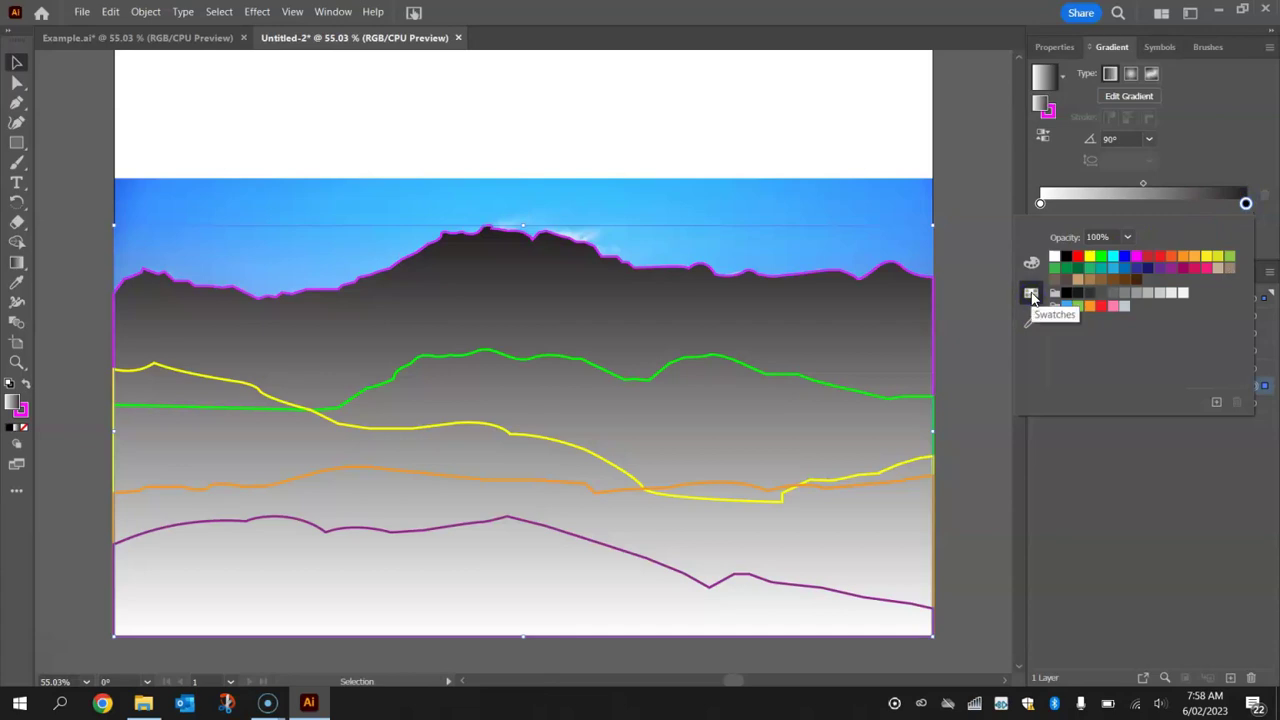
pyautogui.click(1116, 259)
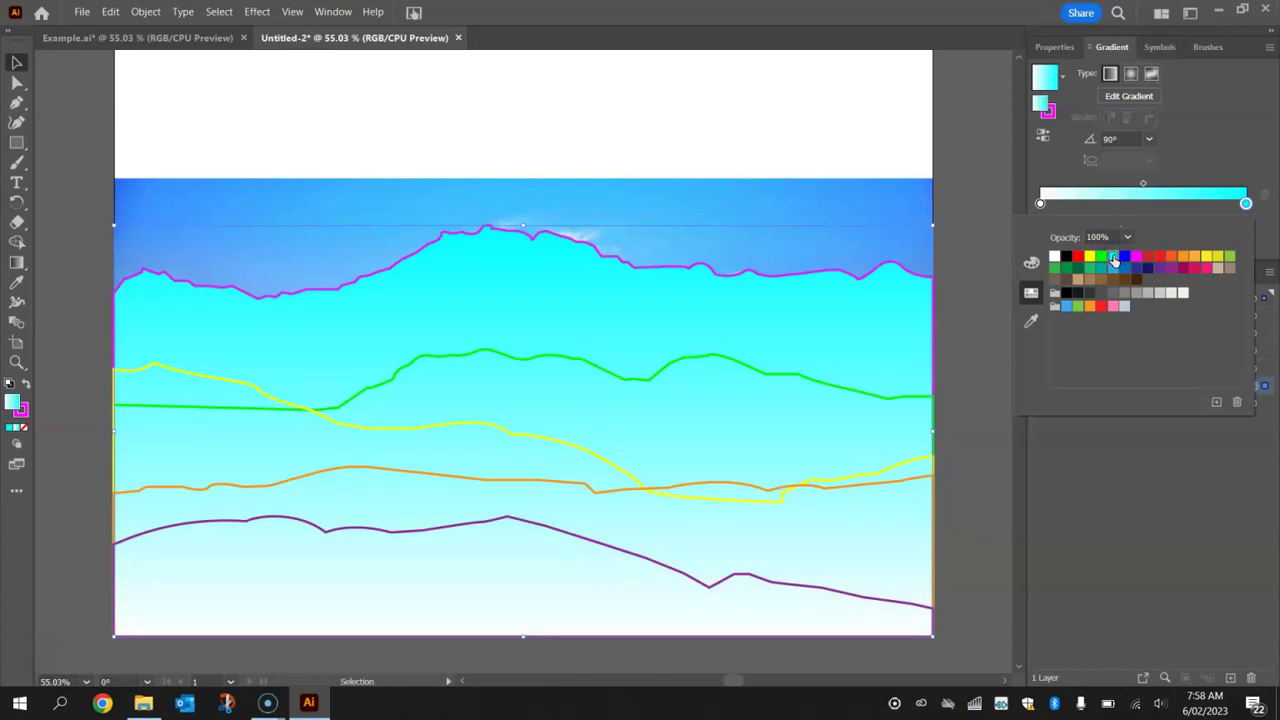
pyautogui.click(1113, 269)
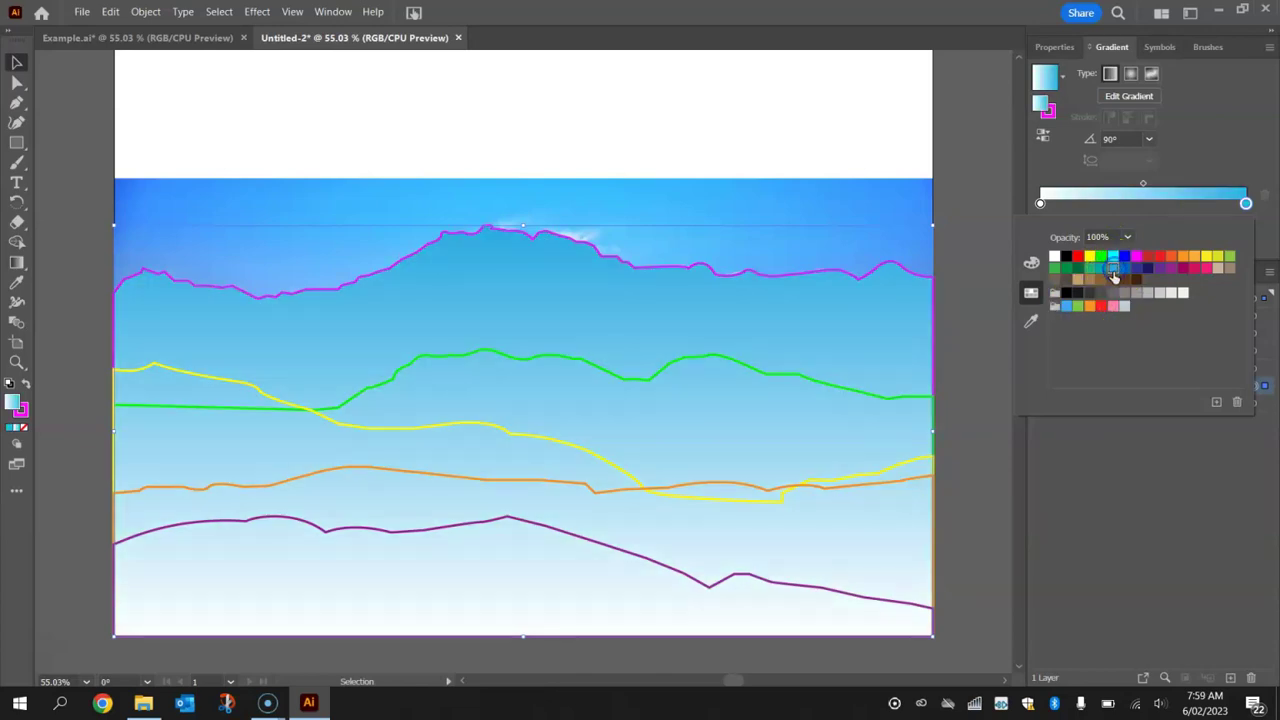
# Adjust the top stop's RGB sliders to make it cyan 4BCFE2.
pyautogui.click(1173, 229)
pyautogui.click(1031, 264)
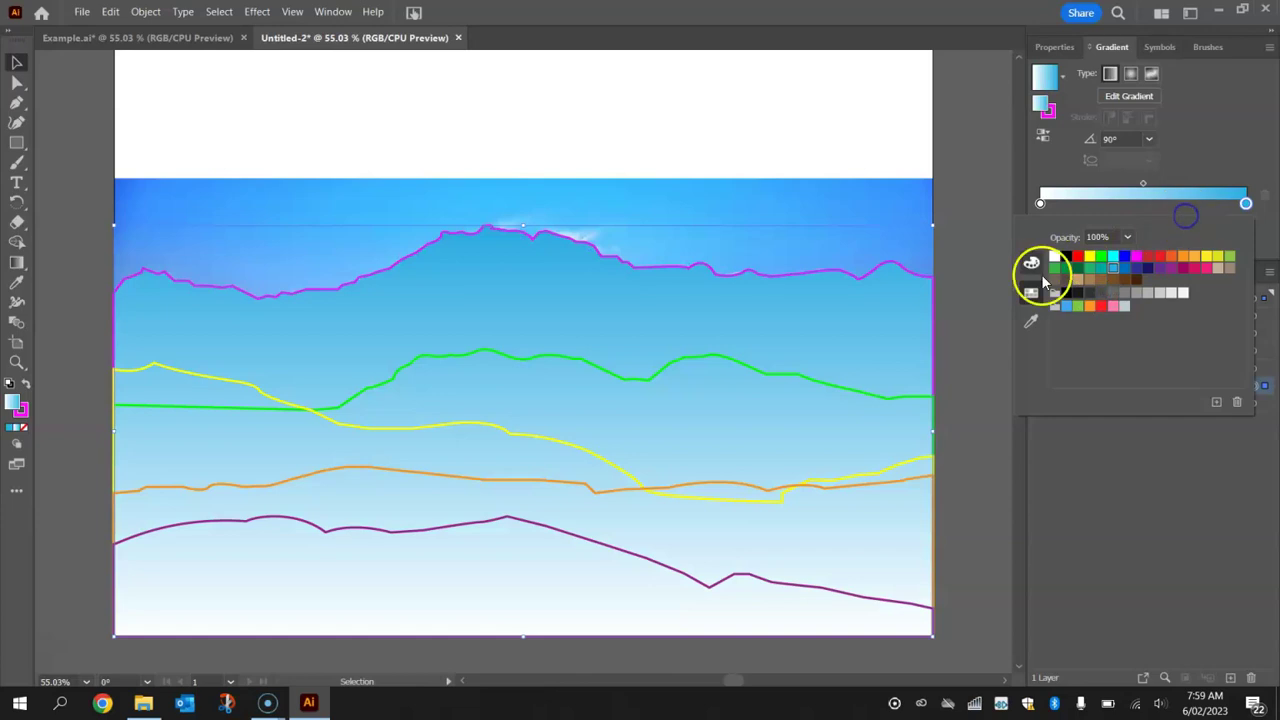
pyautogui.click(1035, 258)
pyautogui.click(1069, 267)
pyautogui.click(1120, 272)
pyautogui.moveTo(1124, 267); pyautogui.dragTo(1176, 296)
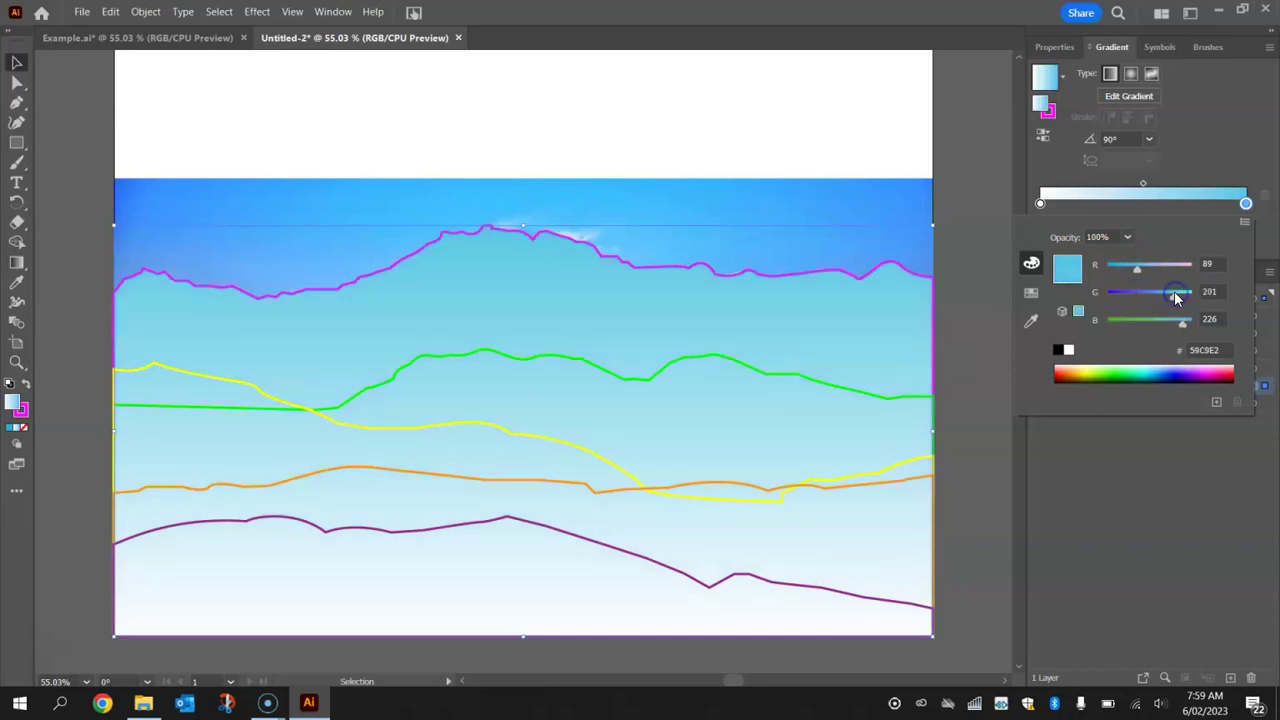
pyautogui.click(1176, 294)
pyautogui.moveTo(1138, 268); pyautogui.dragTo(1135, 276)
# Recolour Mountain 1's bottom gradient stop from white to pale cyan E1FFFF.
pyautogui.click(1150, 249)
pyautogui.click(1234, 143)
pyautogui.click(1032, 208)
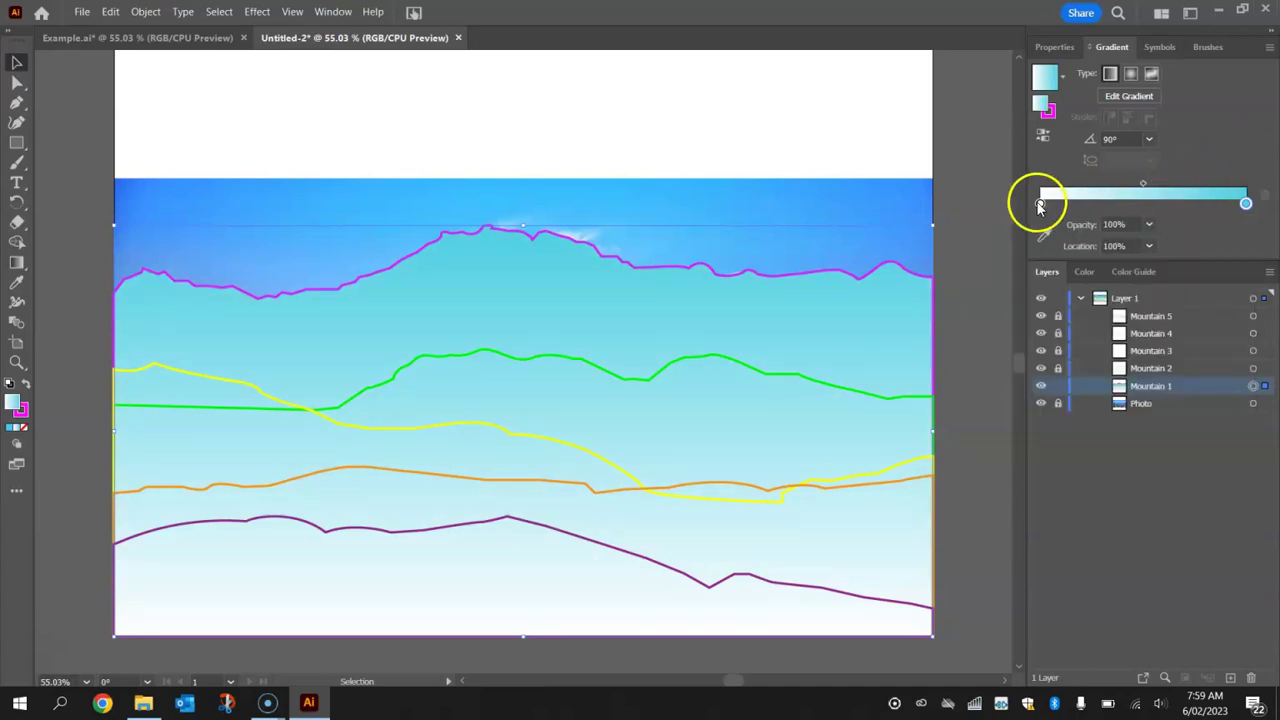
pyautogui.doubleClick(1041, 205)
pyautogui.click(1031, 263)
pyautogui.click(1114, 270)
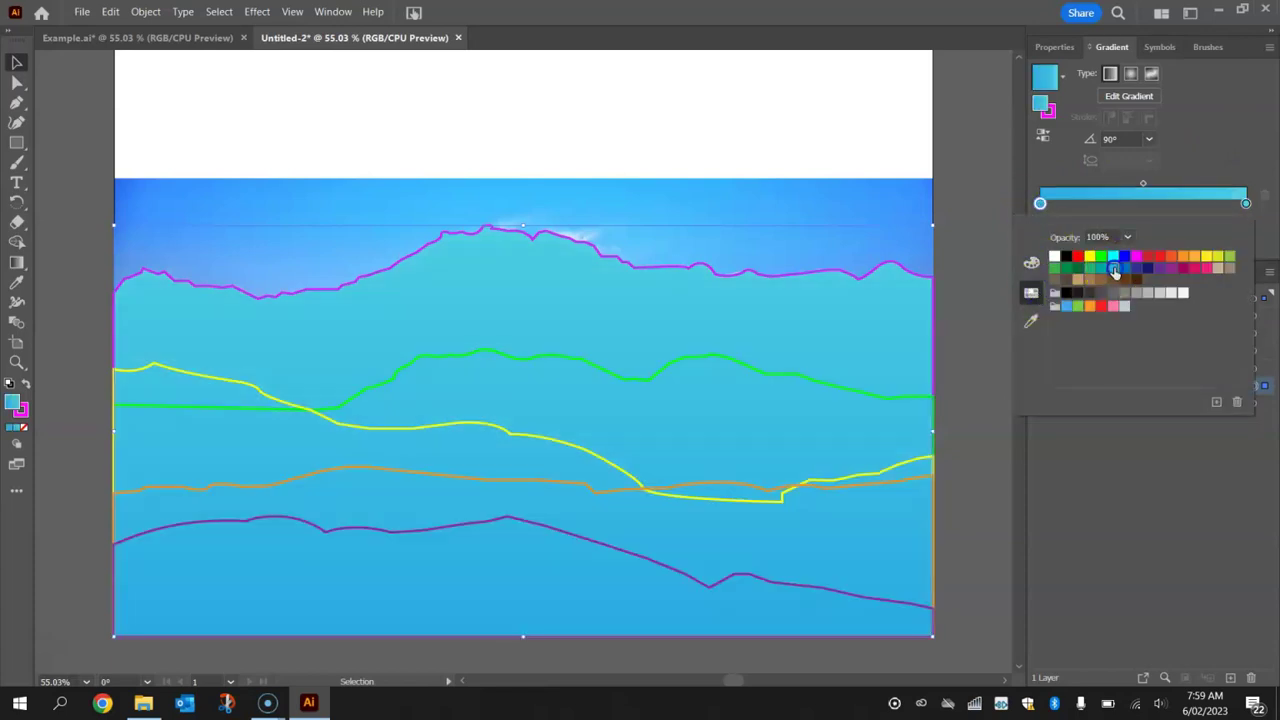
pyautogui.click(1031, 263)
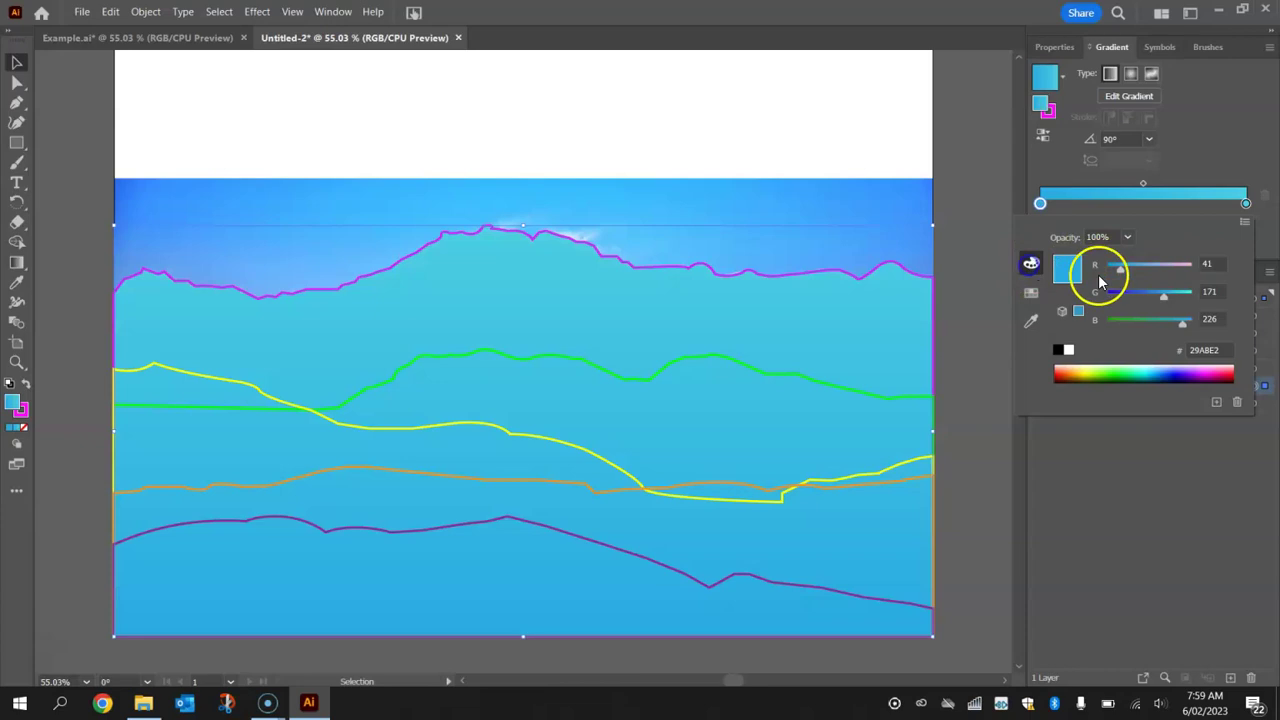
pyautogui.click(1157, 267)
pyautogui.moveTo(1175, 294); pyautogui.dragTo(1193, 322)
pyautogui.moveTo(1170, 271); pyautogui.dragTo(1186, 273)
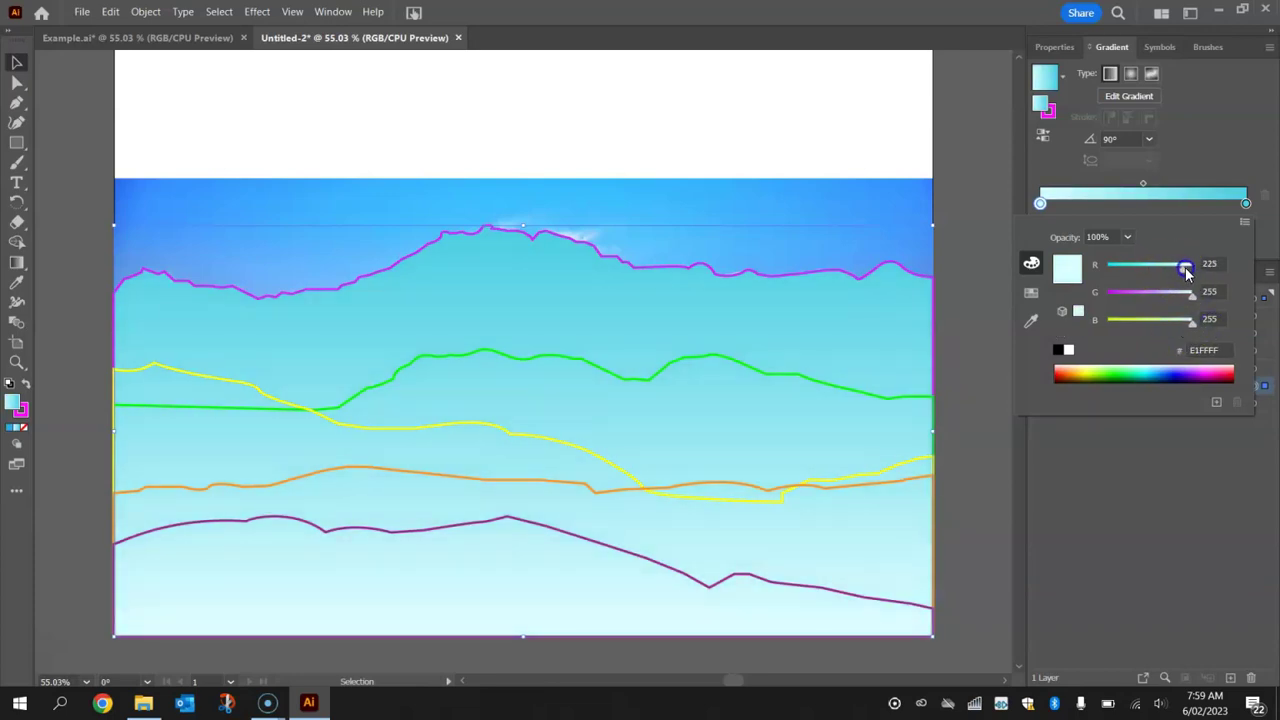
pyautogui.click(1263, 165)
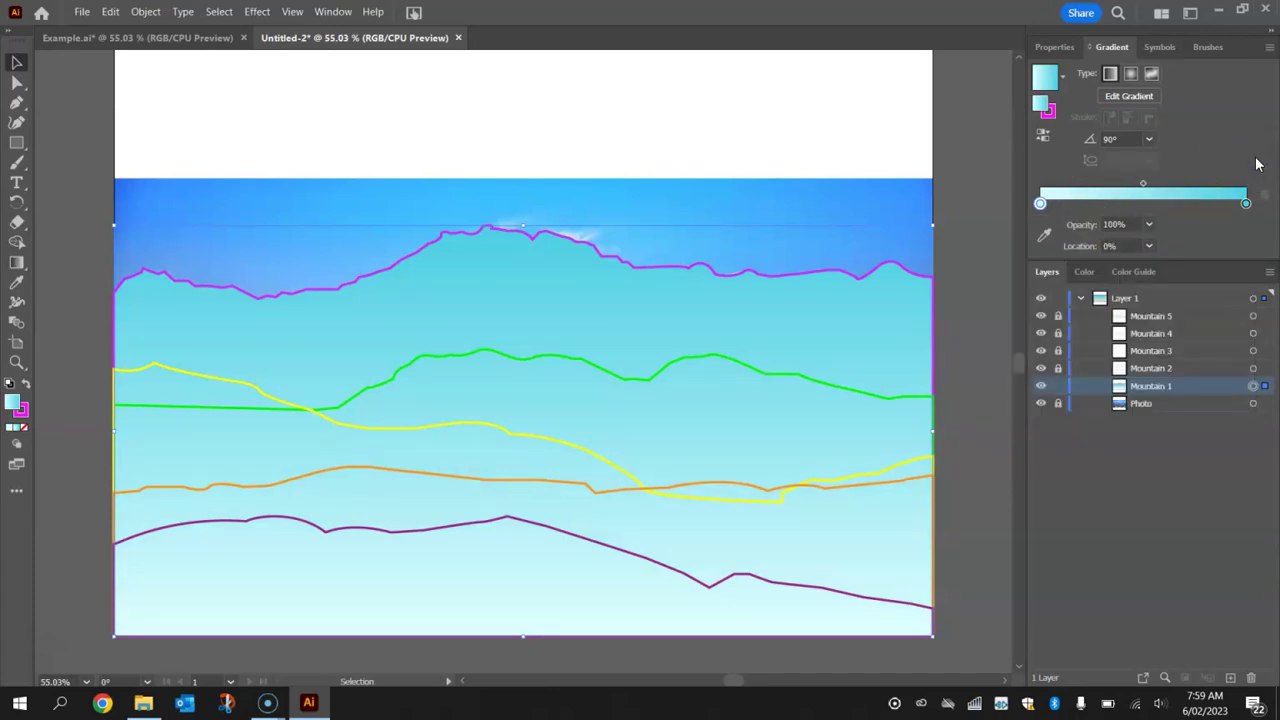
# Set Mountain 1's stroke to None and lock its layer.
pyautogui.click(1055, 52)
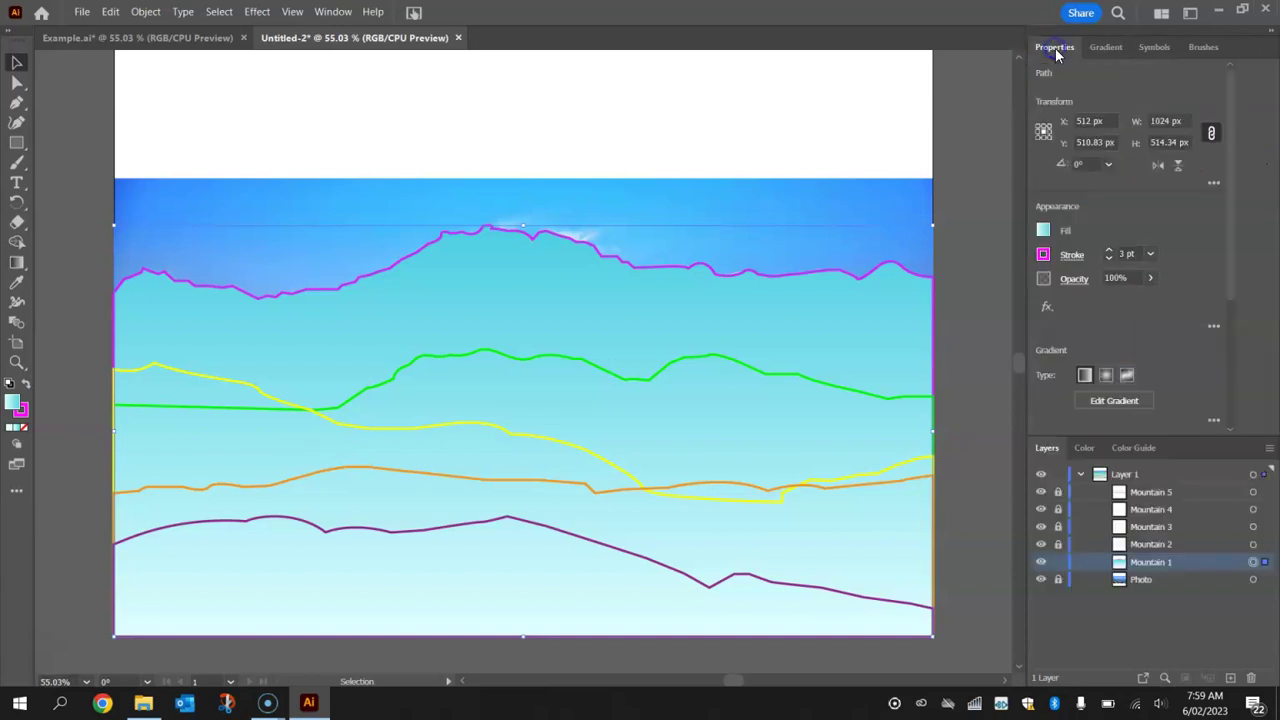
pyautogui.click(1043, 254)
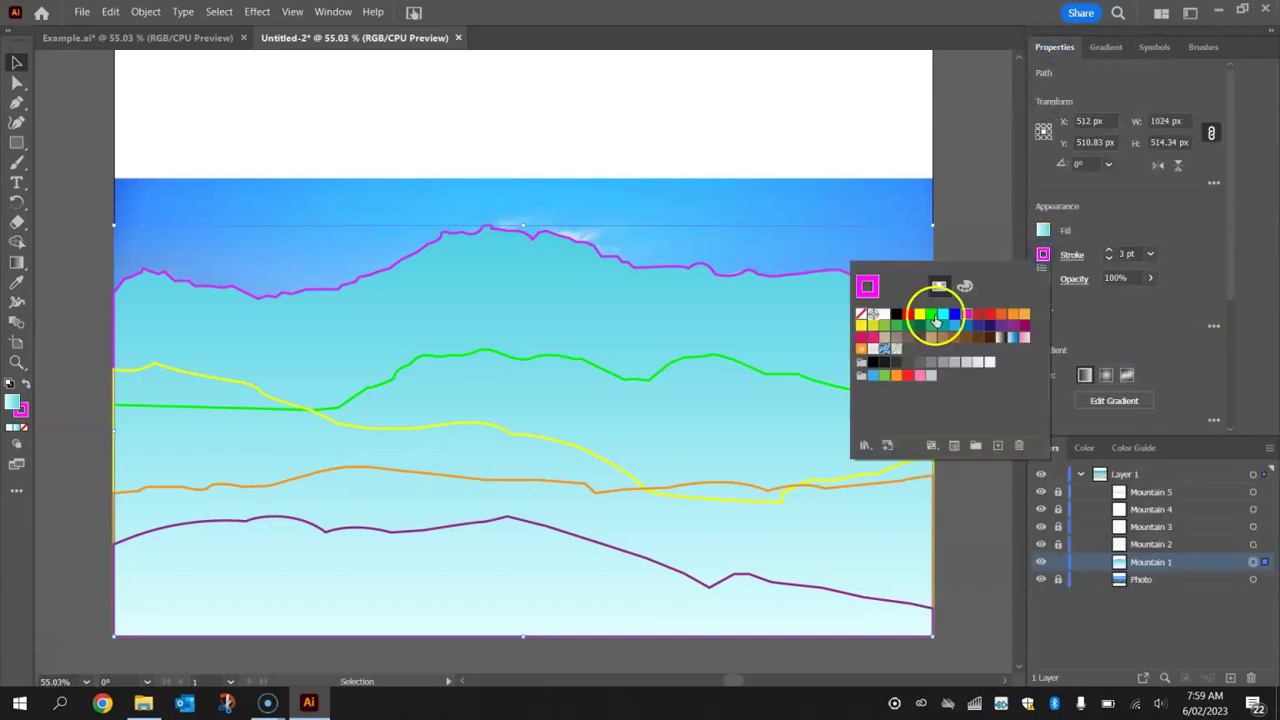
pyautogui.click(861, 316)
pyautogui.click(1036, 180)
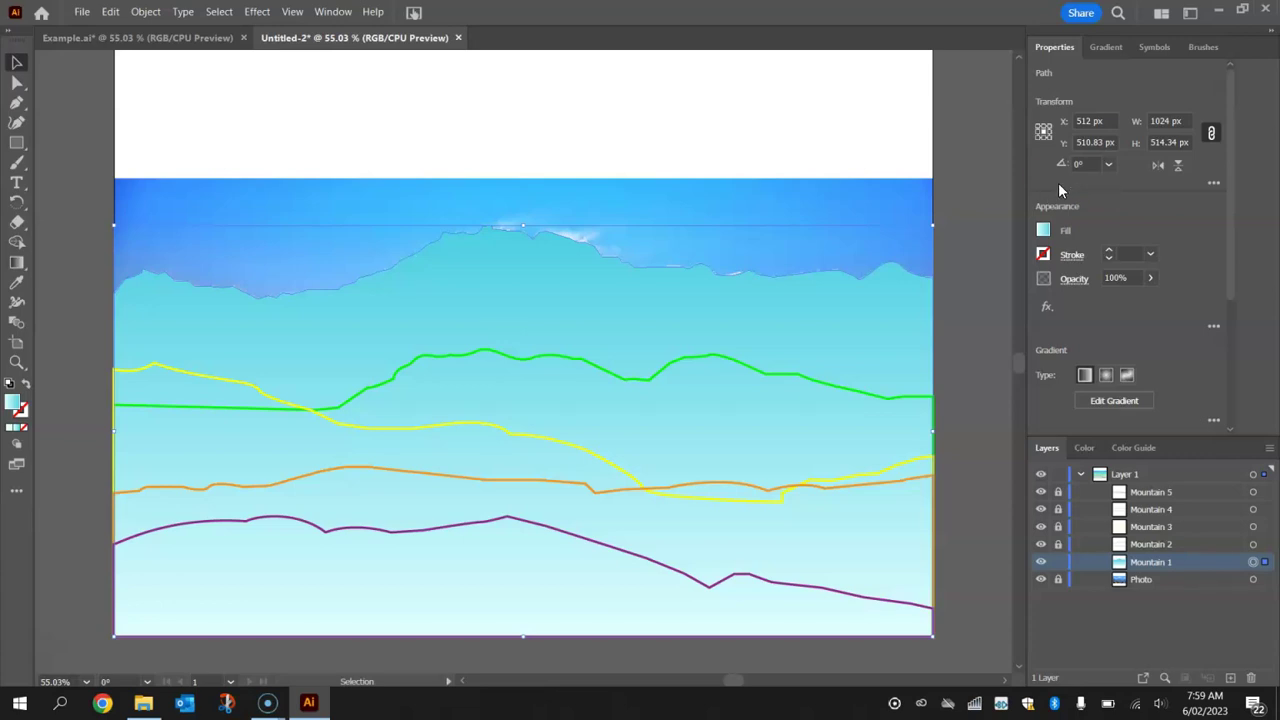
pyautogui.click(1059, 563)
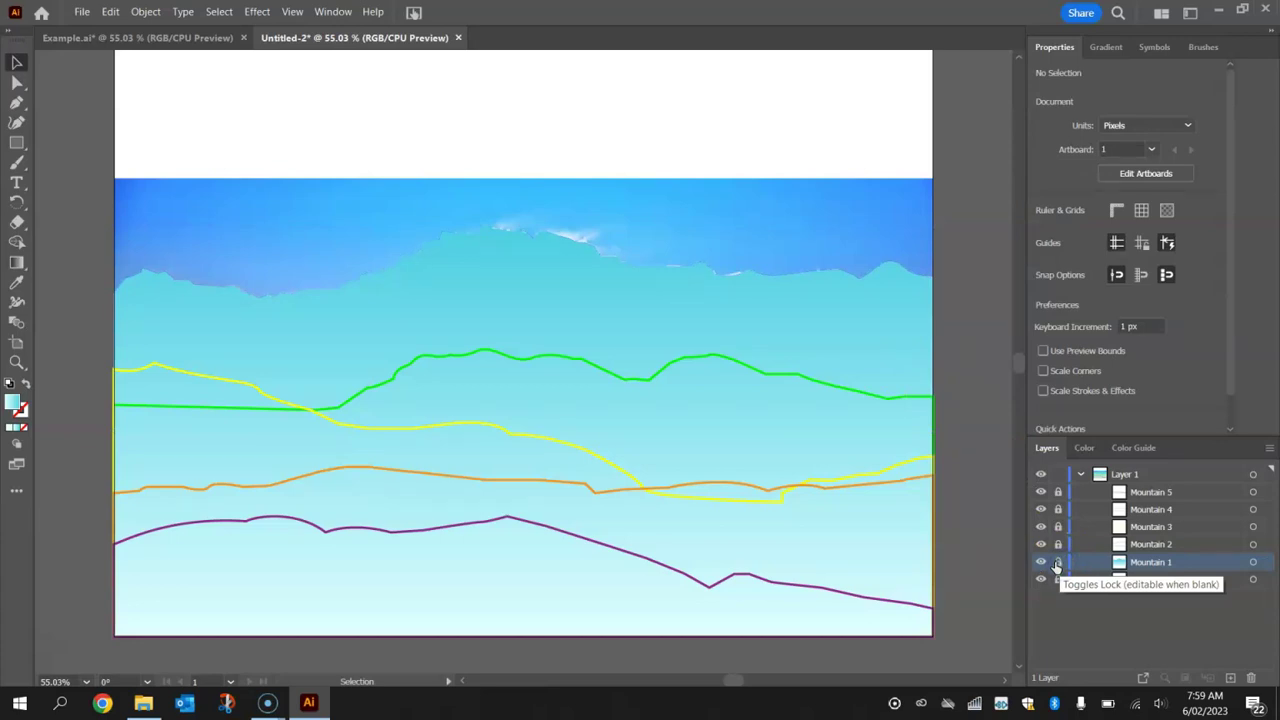
# Select Mountain 2 and give it a linear gradient fill at 90°.
pyautogui.click(1158, 544)
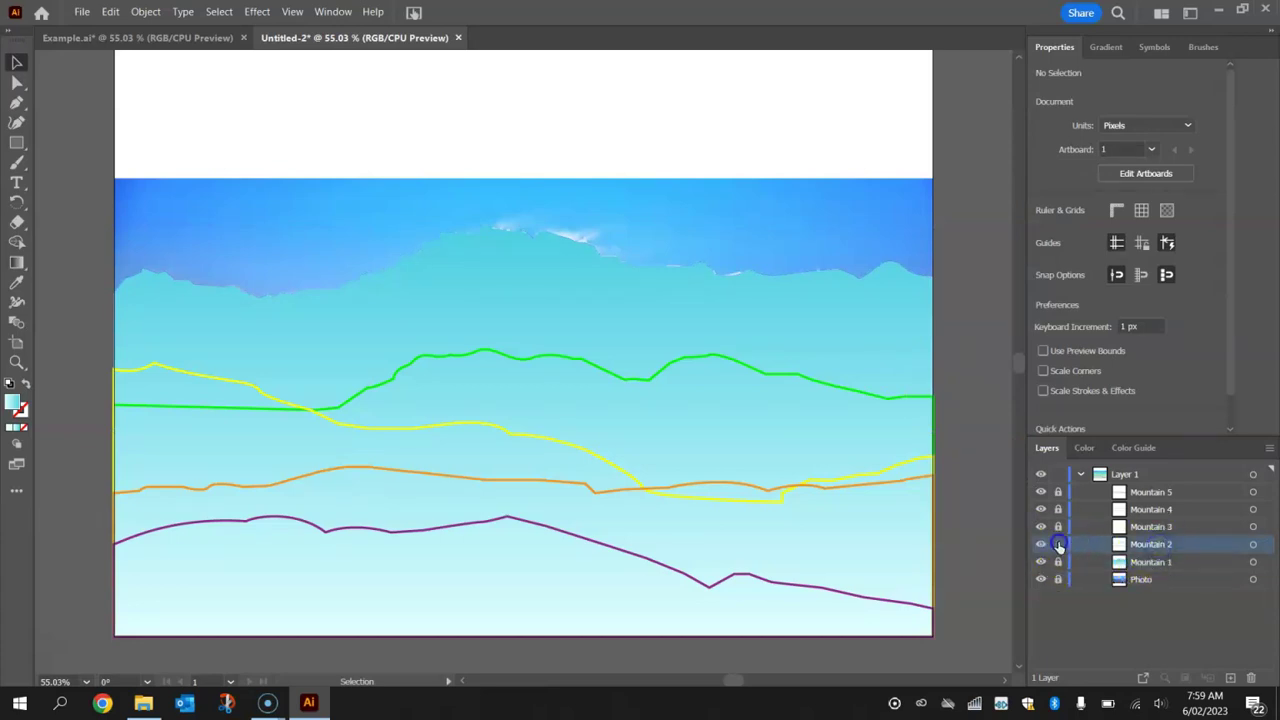
pyautogui.click(1102, 46)
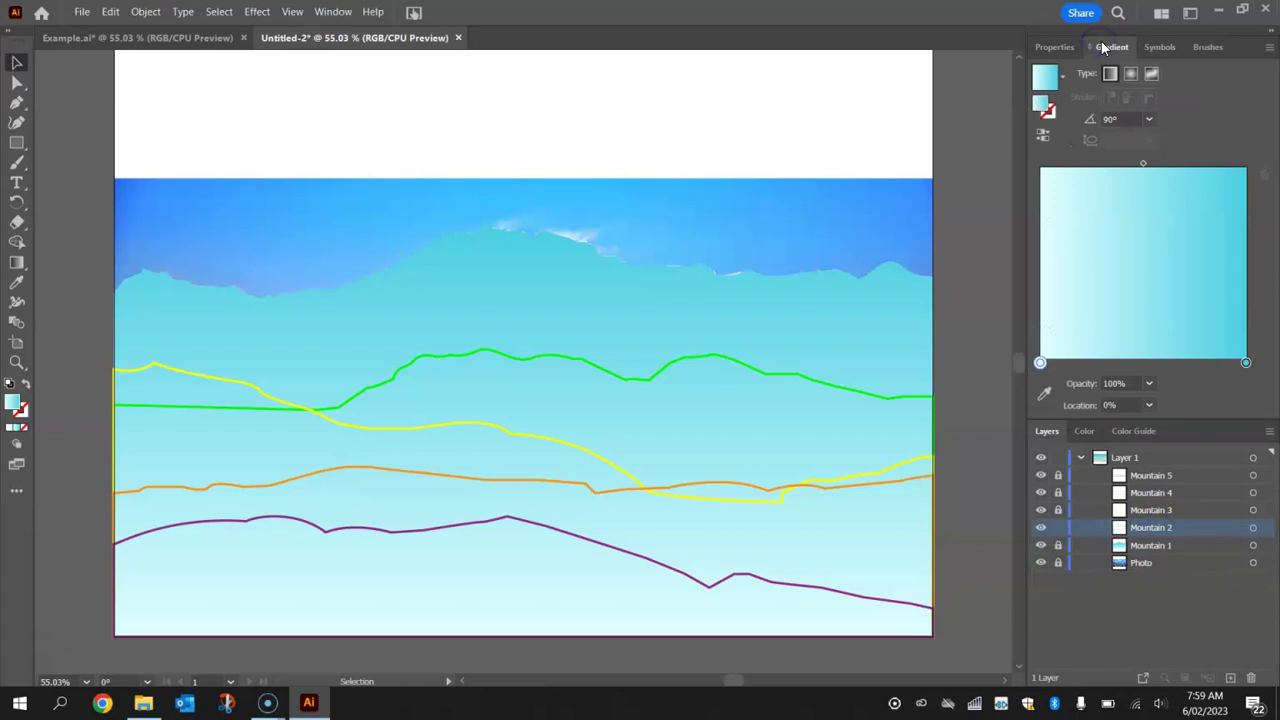
pyautogui.click(710, 358)
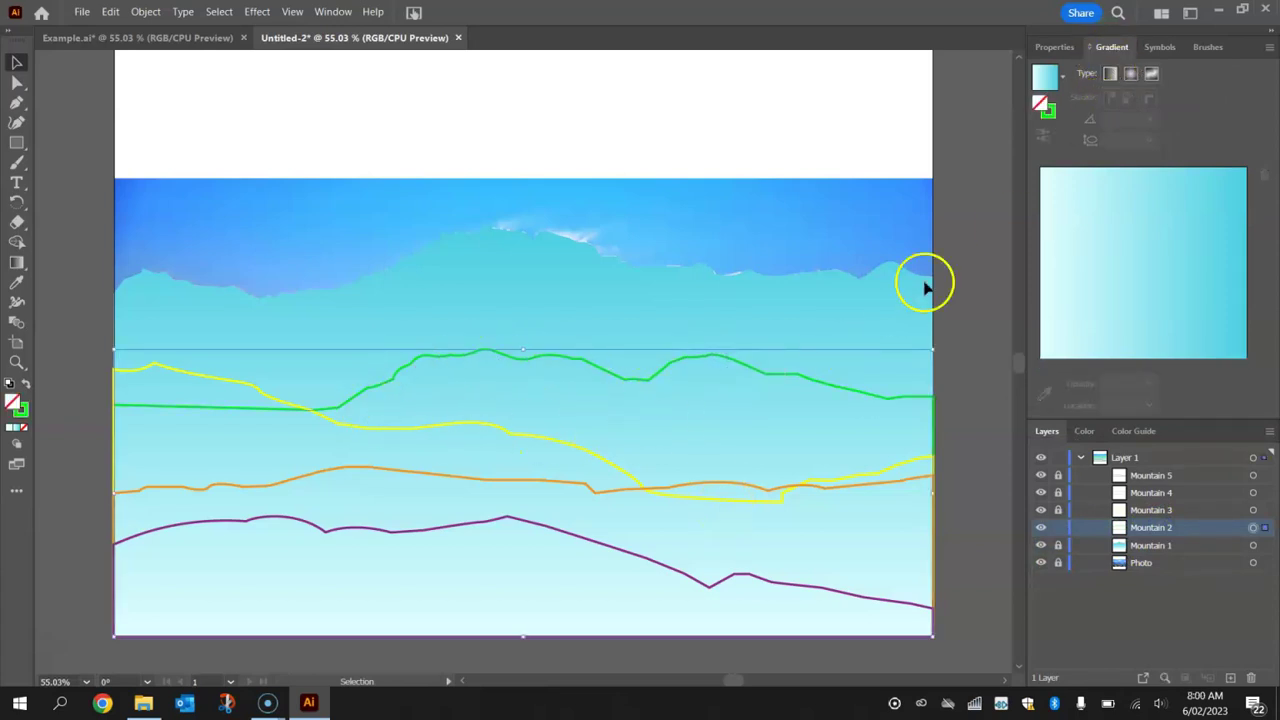
pyautogui.click(1109, 76)
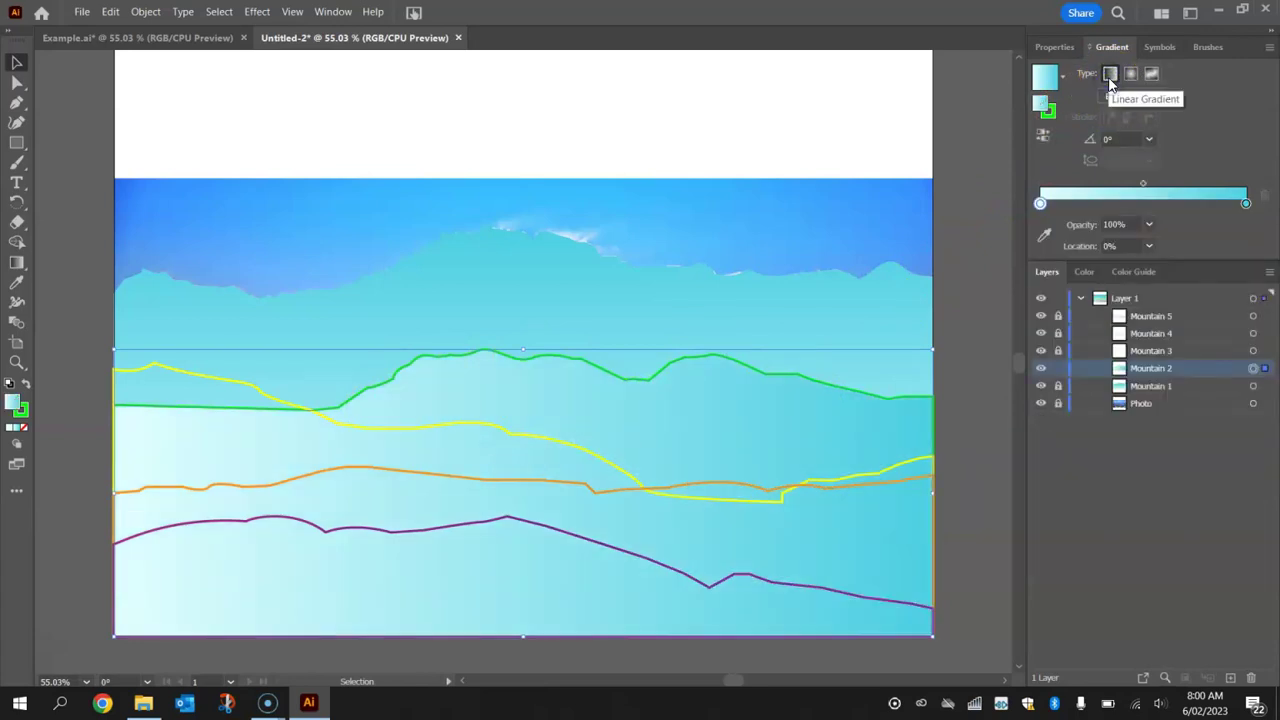
pyautogui.click(1150, 140)
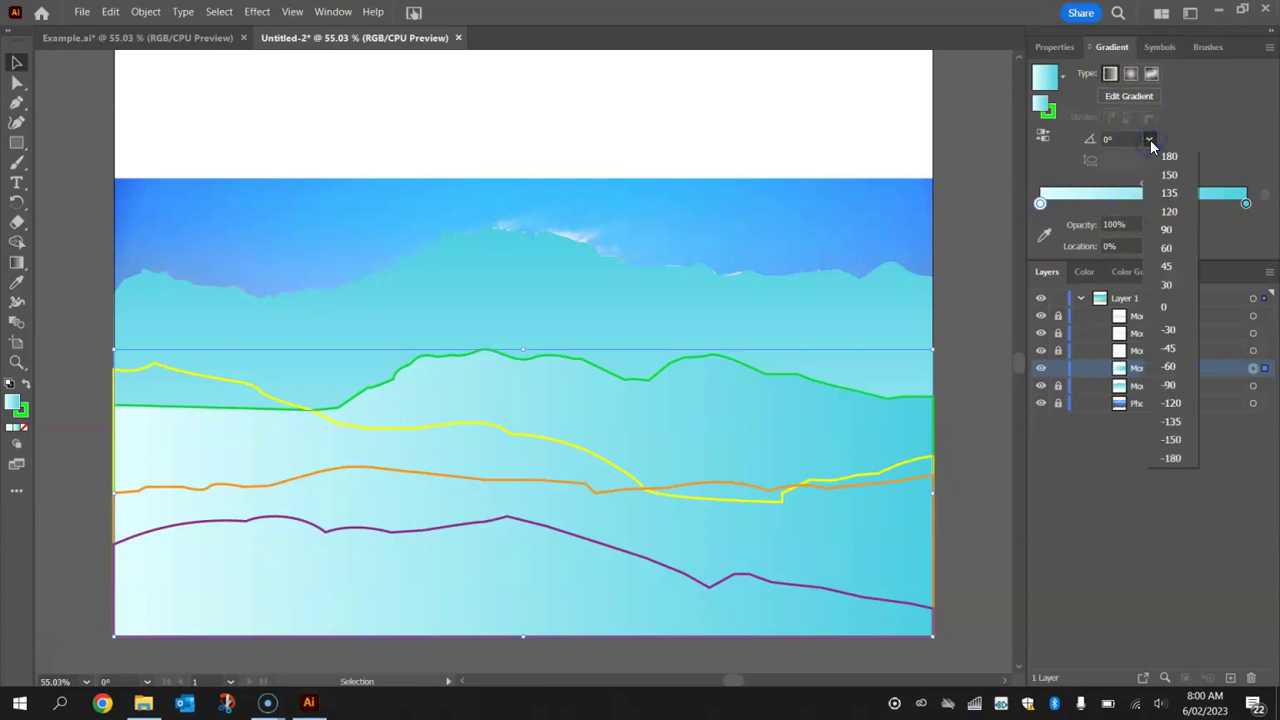
pyautogui.click(1167, 229)
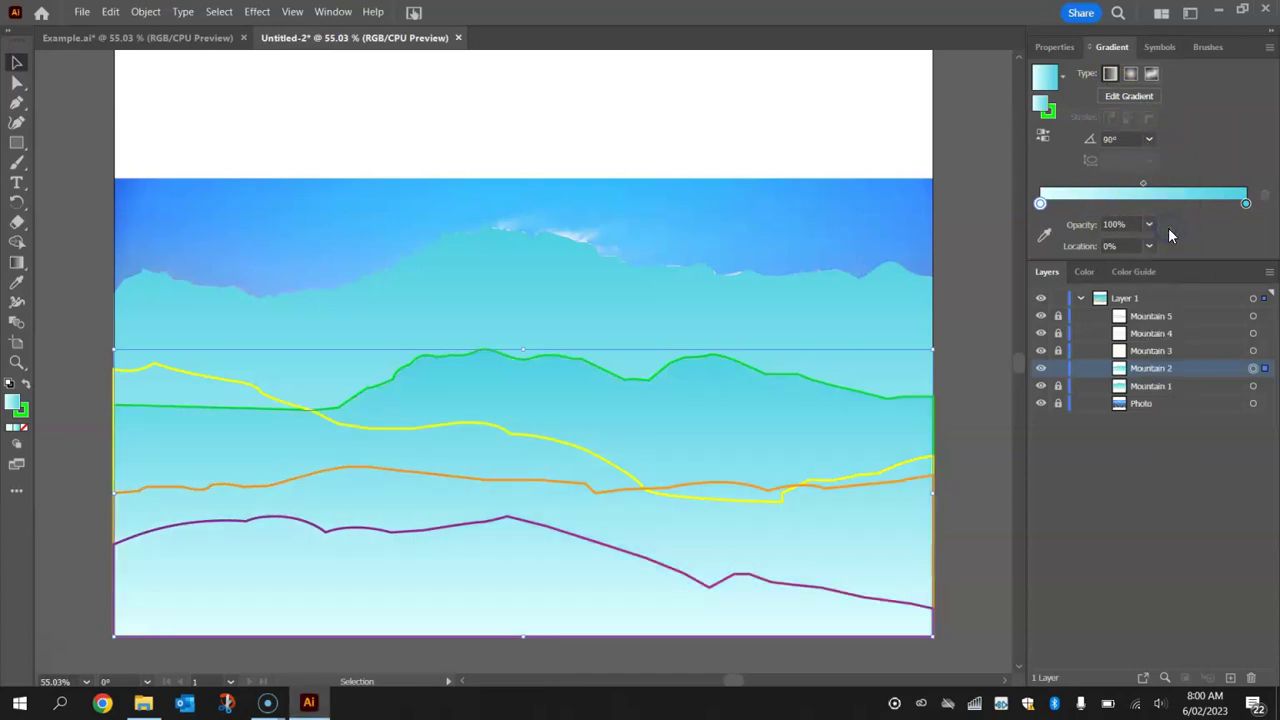
# Set Mountain 2's gradient stops to blue 3BB9E2 and pale cyan C7FFFF.
pyautogui.doubleClick(1245, 204)
pyautogui.moveTo(1176, 292)
pyautogui.mouseDown()
pyautogui.moveTo(1128, 270)
pyautogui.moveTo(1183, 297)
pyautogui.moveTo(1170, 299)
pyautogui.mouseUp()
pyautogui.click(1130, 268)
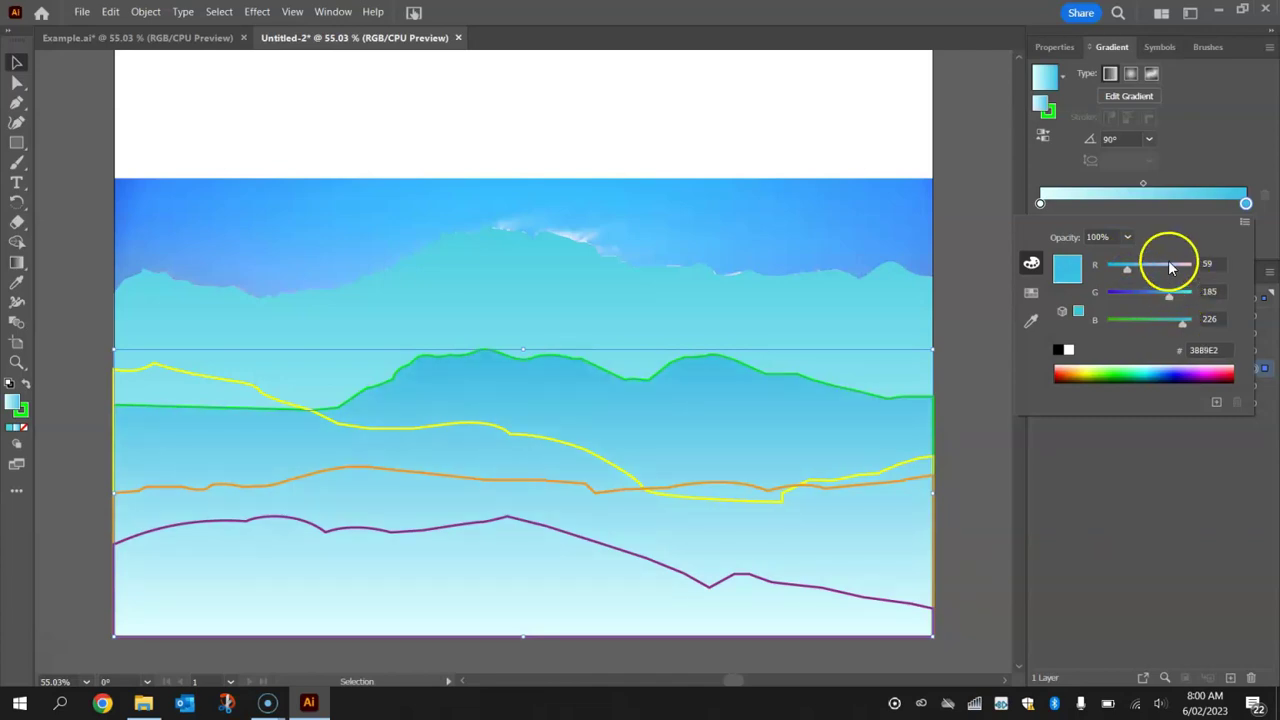
pyautogui.click(1262, 155)
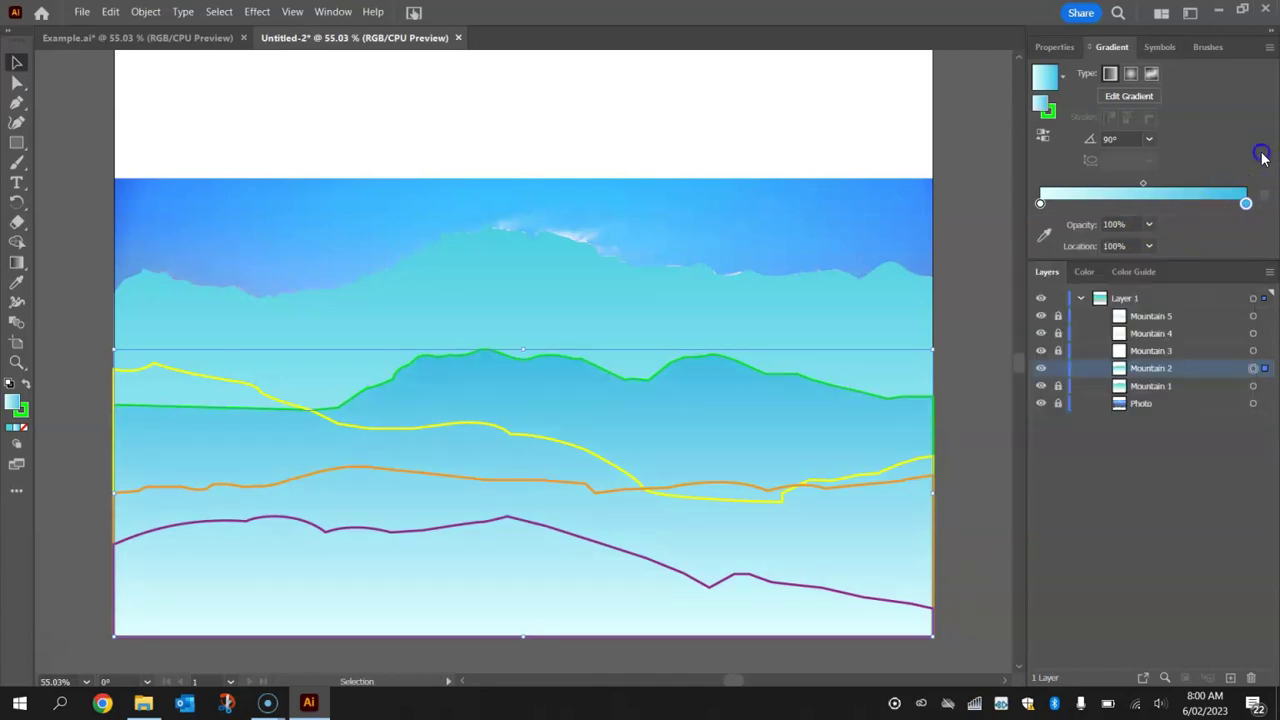
pyautogui.doubleClick(1040, 203)
pyautogui.moveTo(1184, 269); pyautogui.dragTo(1174, 270)
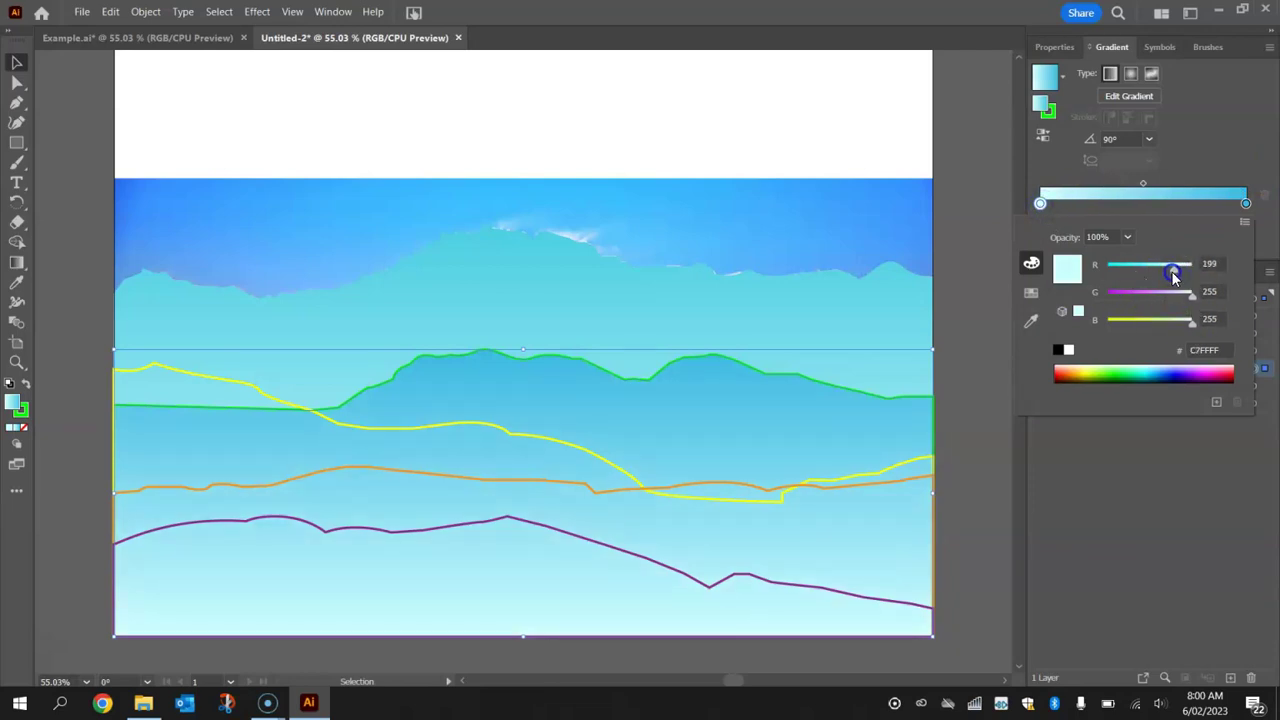
pyautogui.click(1227, 160)
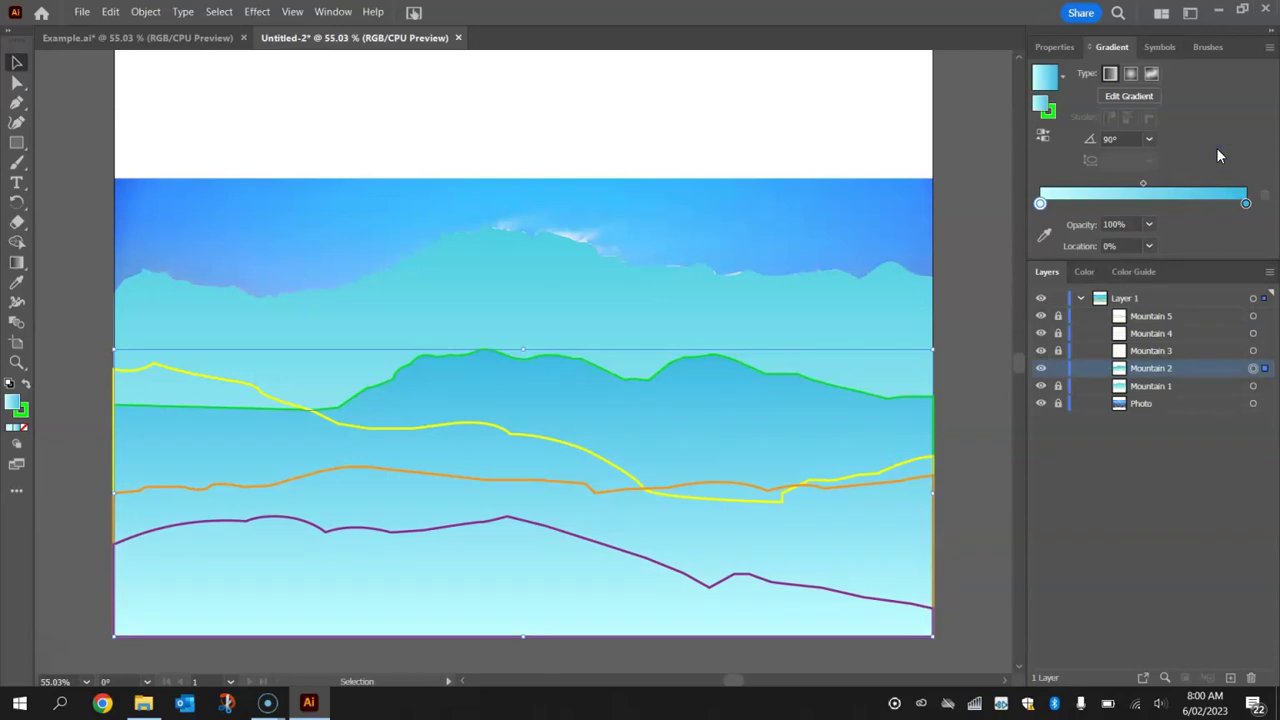
# Set Mountain 2's stroke to None, removing the green outline.
pyautogui.click(1054, 47)
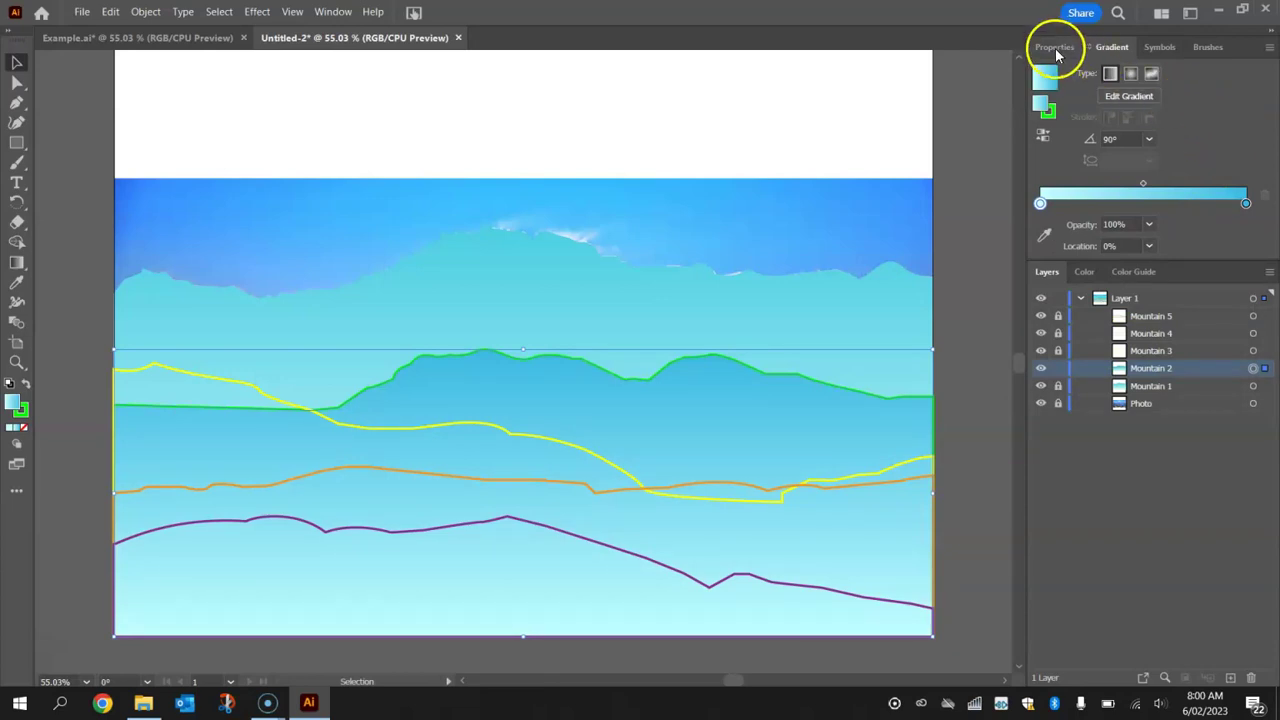
pyautogui.click(1045, 255)
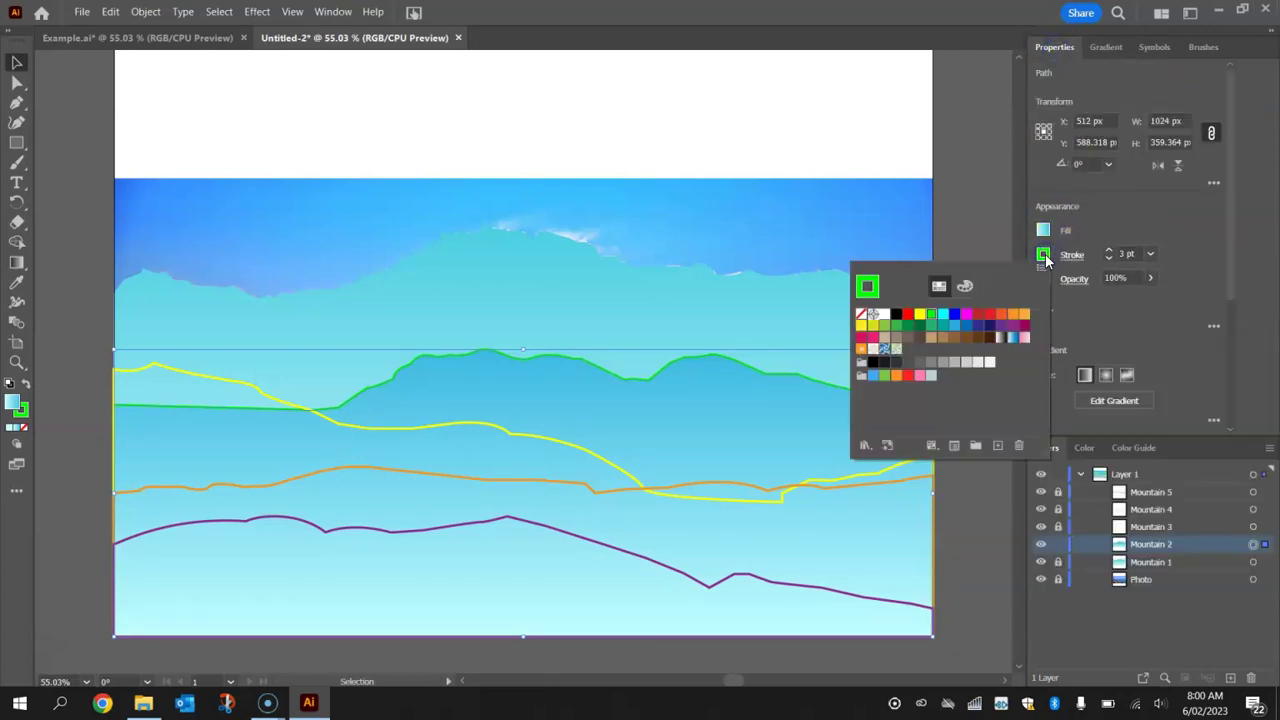
pyautogui.click(861, 314)
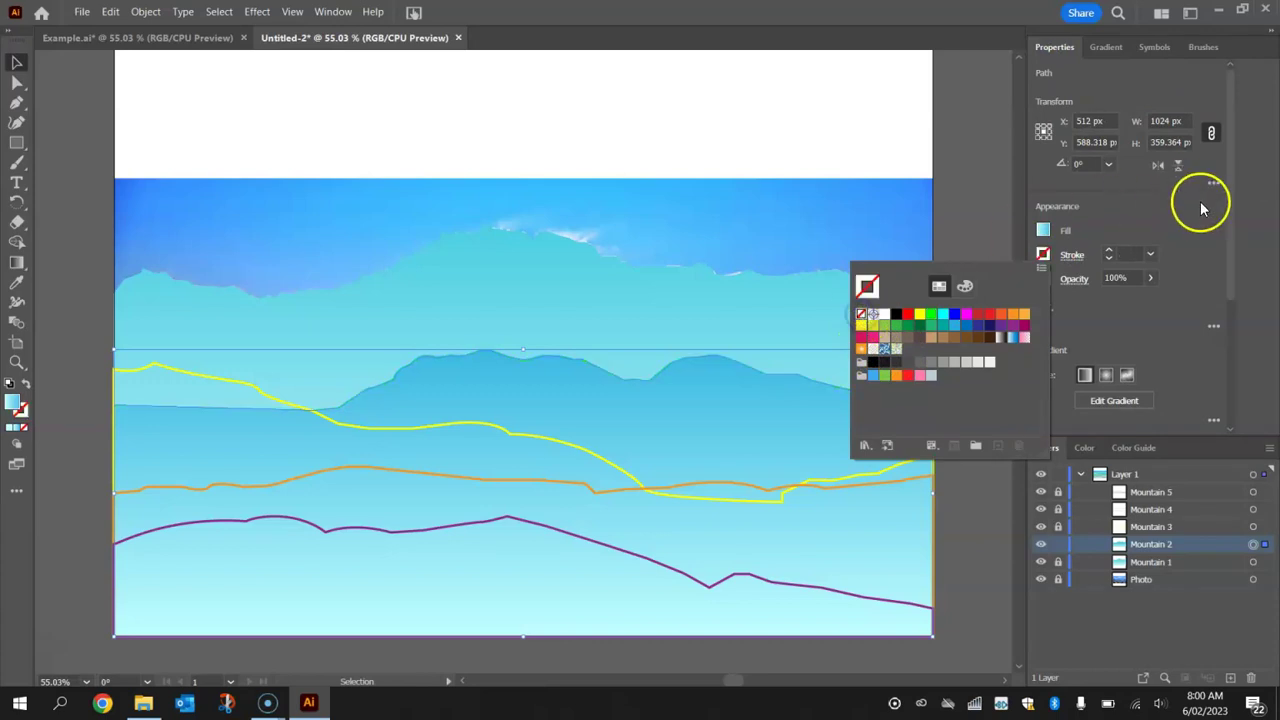
# Lock Mountain 2, unlock Mountain 3, and give it a 90° linear gradient.
pyautogui.click(1058, 544)
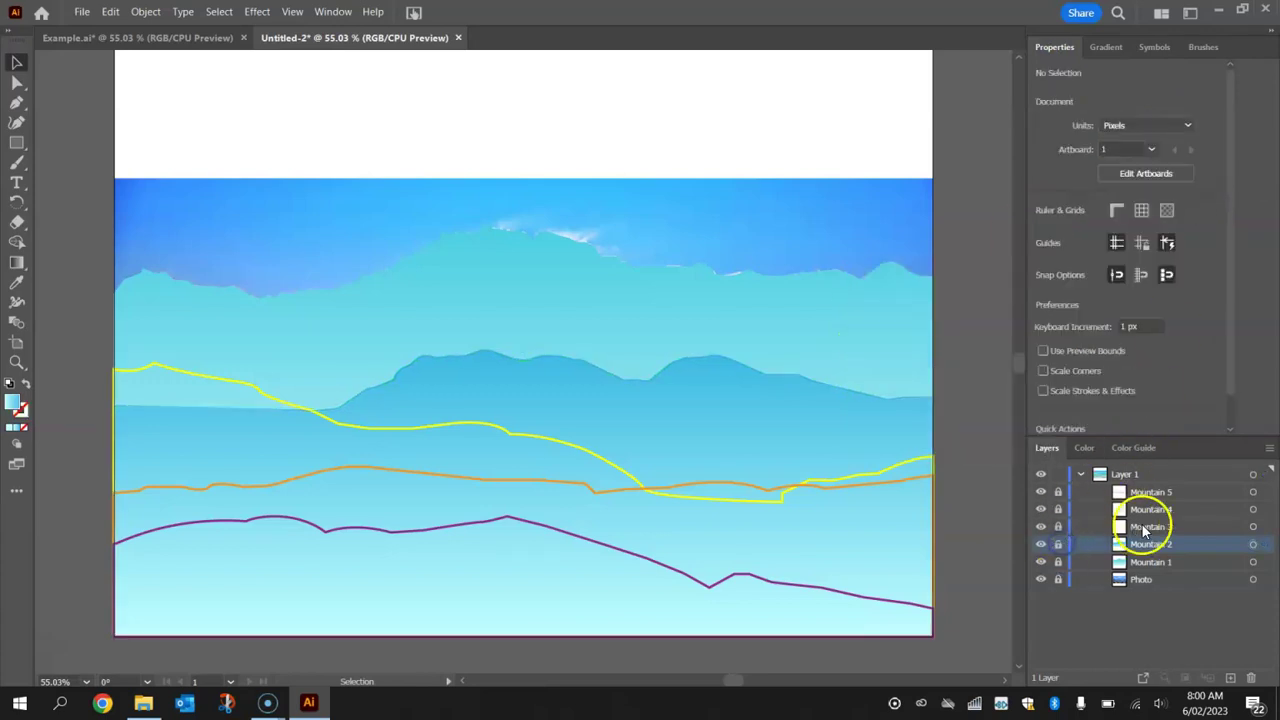
pyautogui.click(1145, 527)
pyautogui.click(1058, 527)
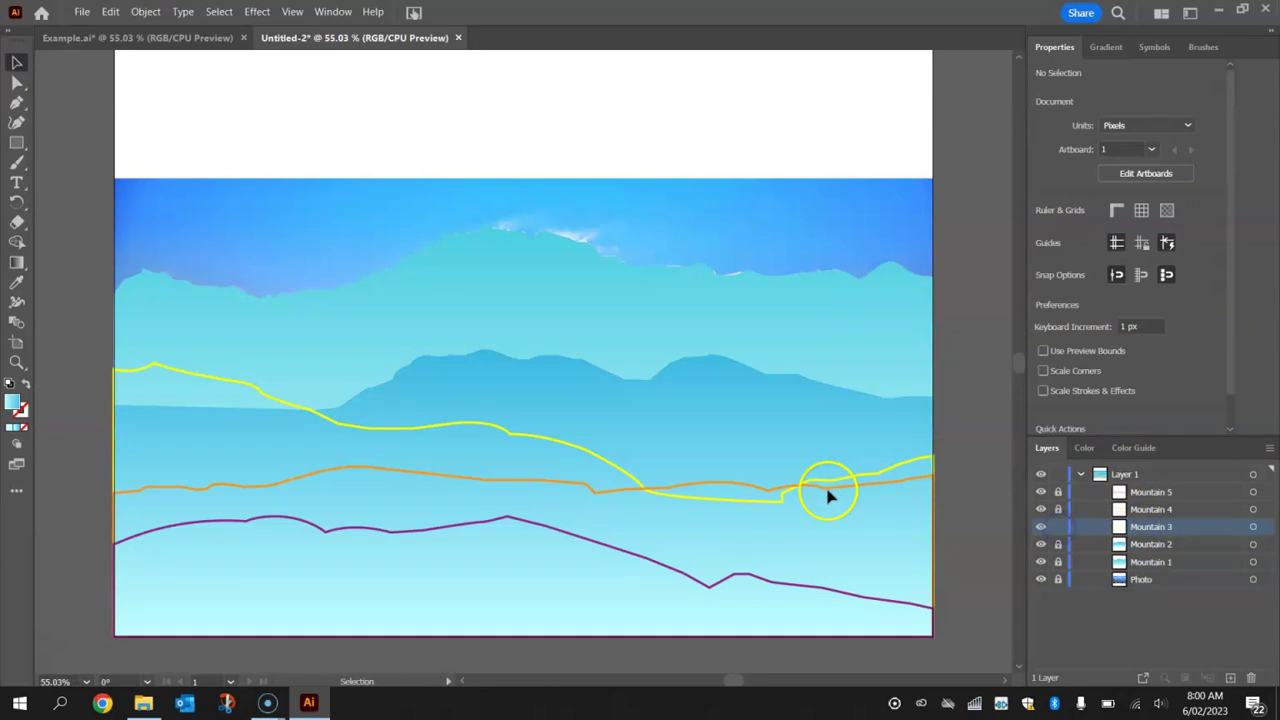
pyautogui.click(776, 500)
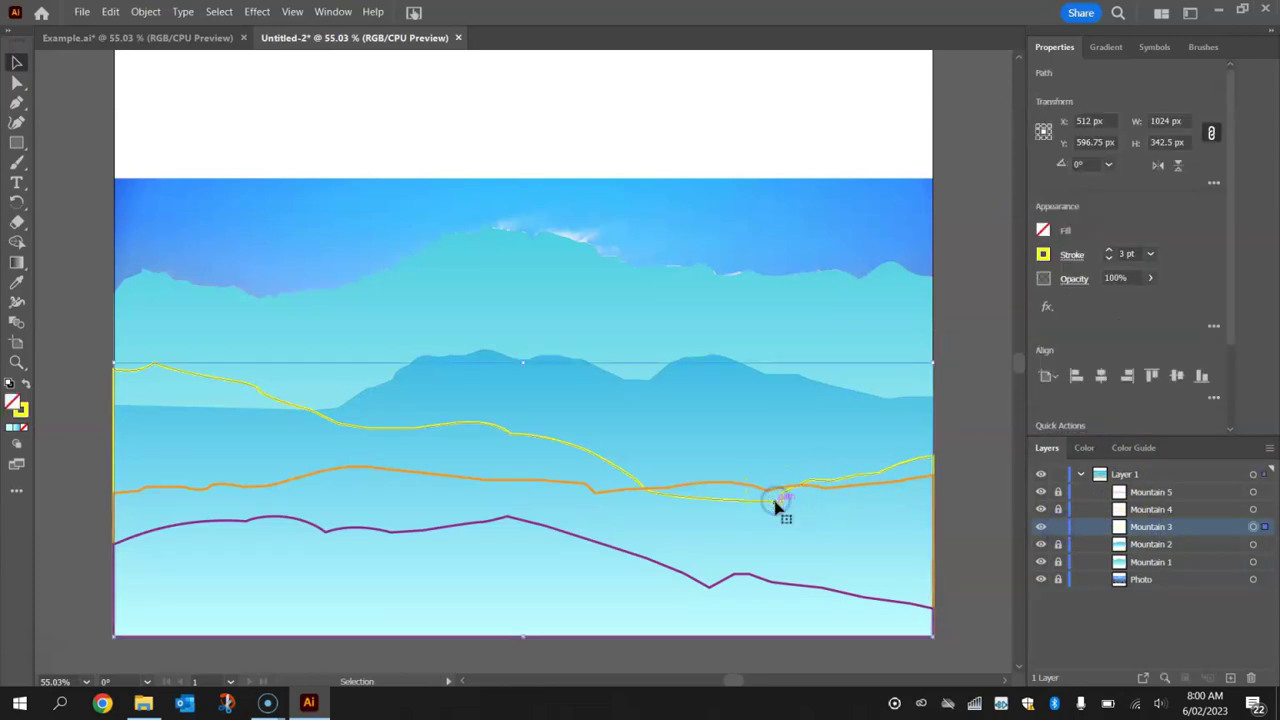
pyautogui.click(1109, 47)
pyautogui.click(1109, 74)
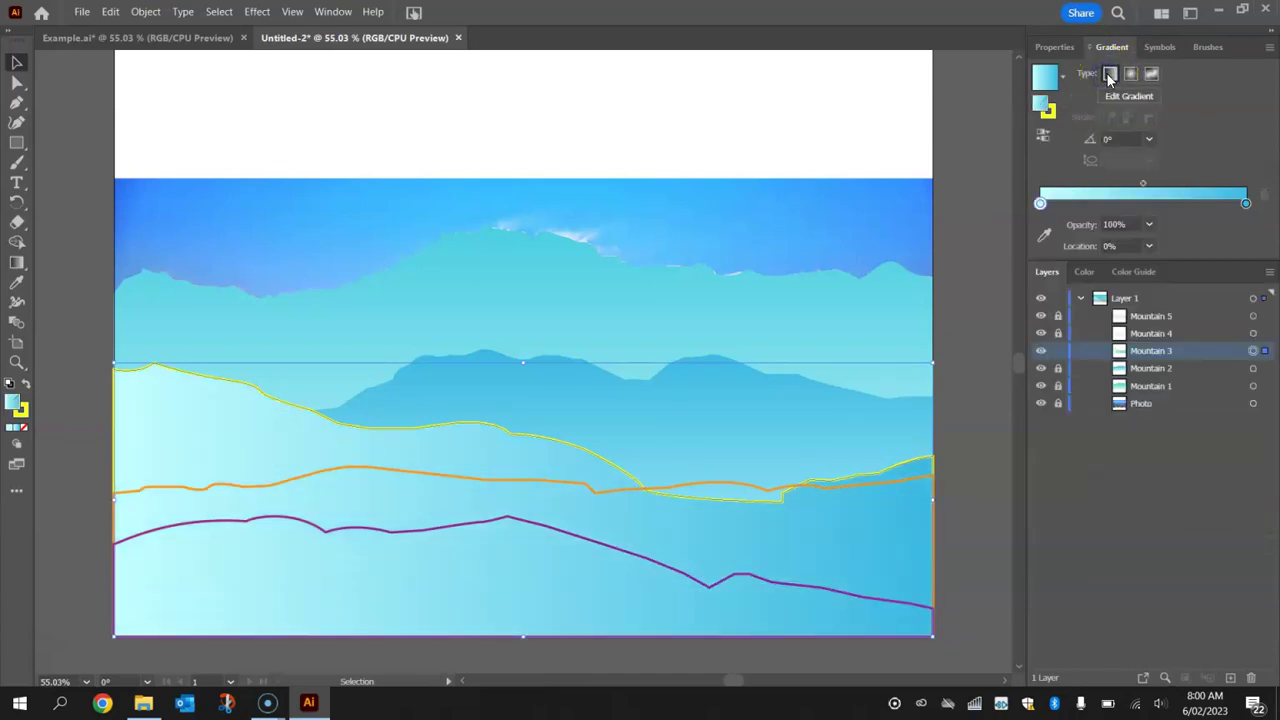
pyautogui.click(1149, 139)
pyautogui.click(1168, 229)
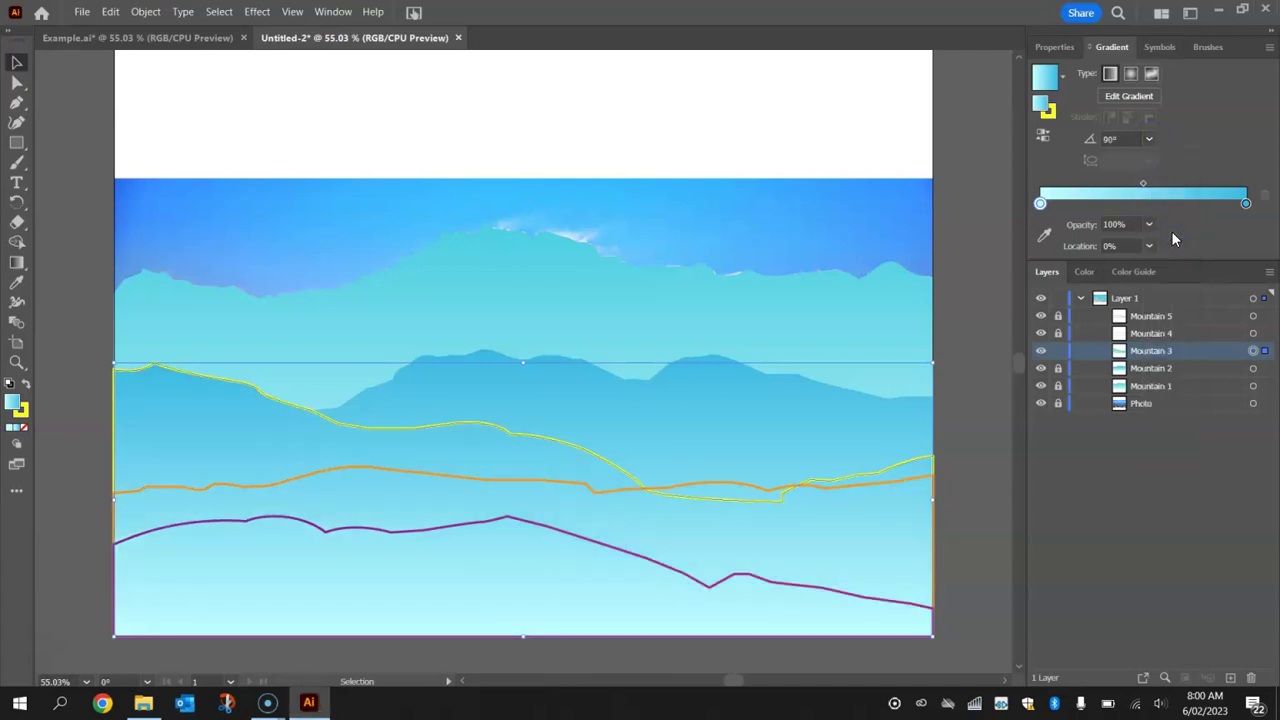
# Make Mountain 3's dark stop bluer and tint its light stop pale cyan B5FFFF.
pyautogui.doubleClick(1246, 203)
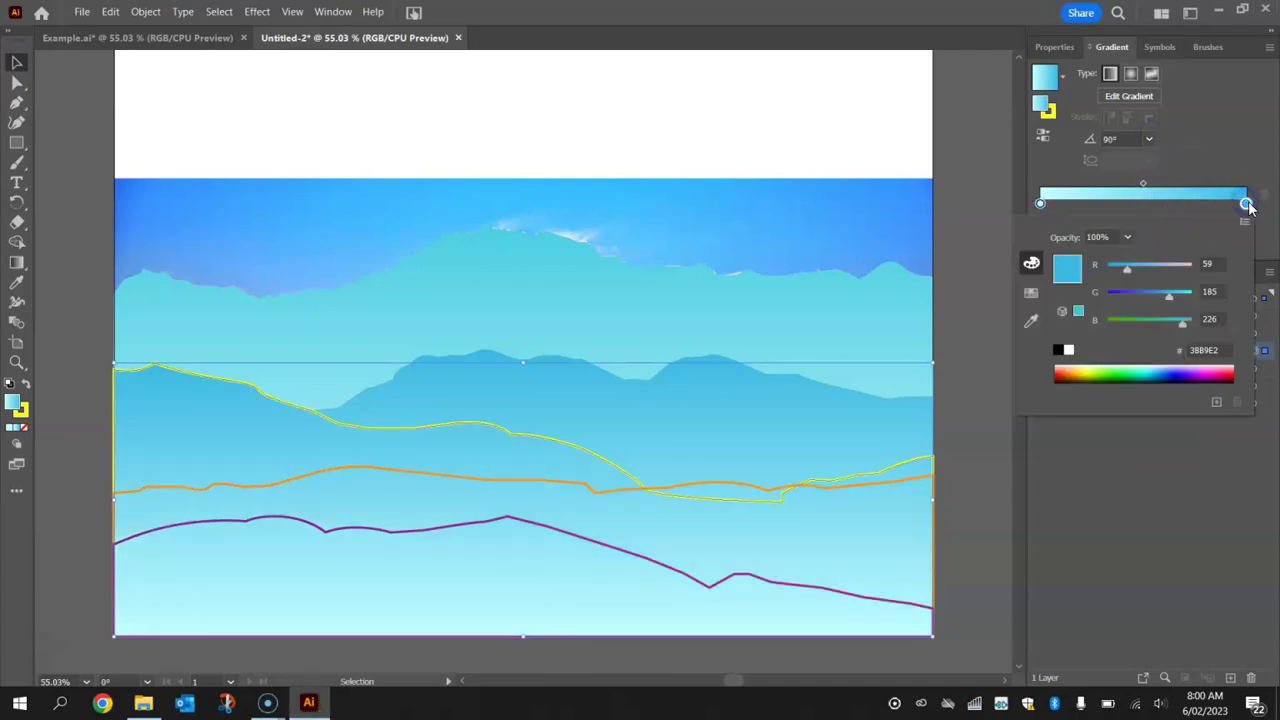
pyautogui.moveTo(1167, 297); pyautogui.dragTo(1126, 273)
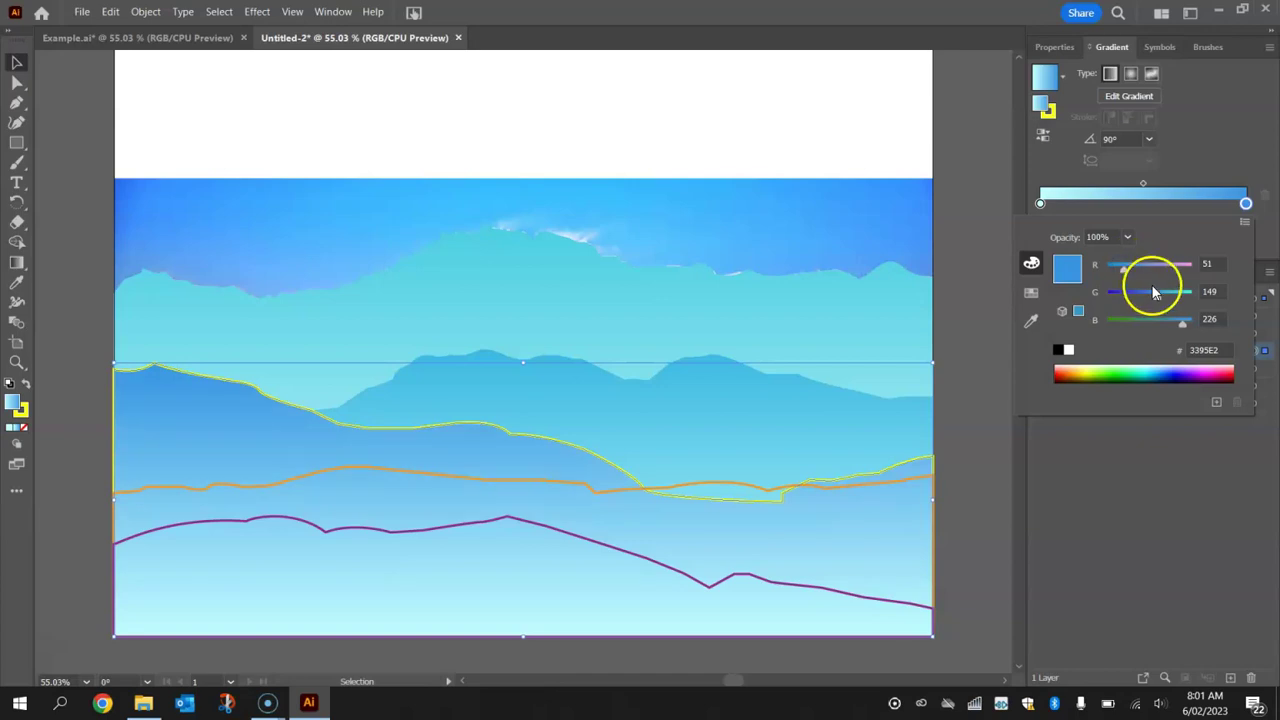
pyautogui.moveTo(1181, 323); pyautogui.dragTo(1185, 327)
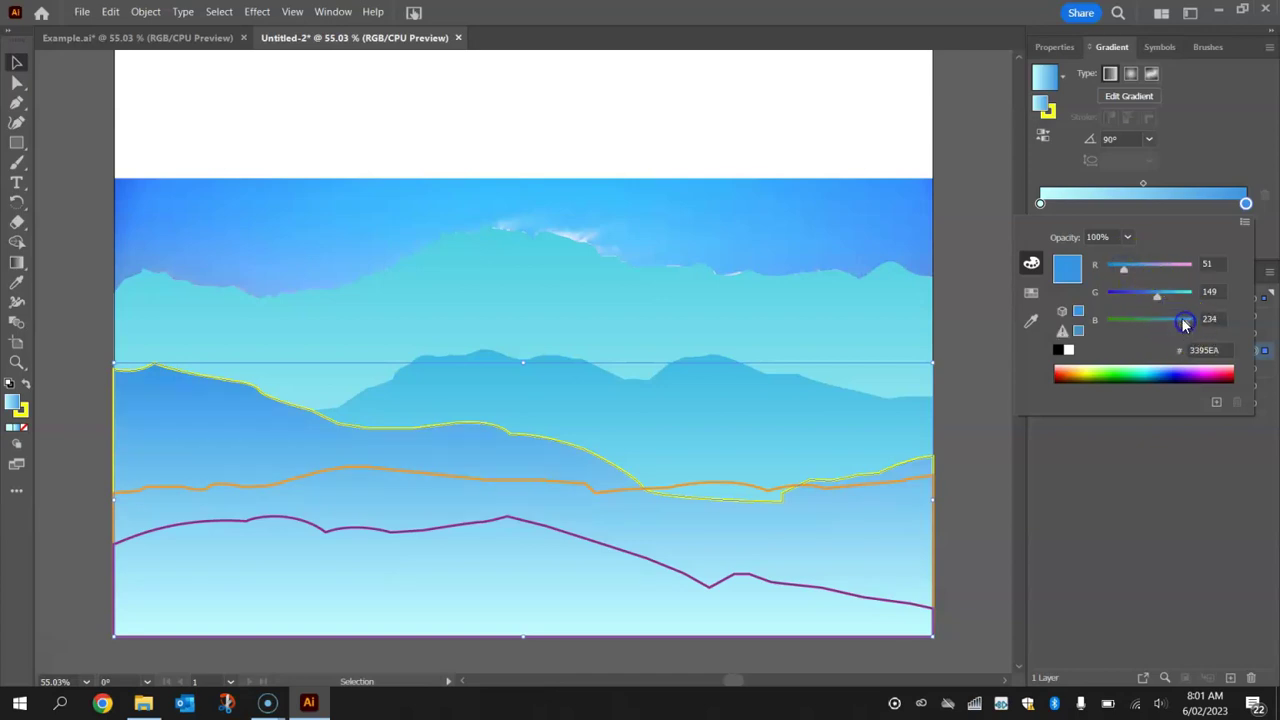
pyautogui.click(1255, 180)
pyautogui.click(1040, 204)
pyautogui.doubleClick(1040, 204)
pyautogui.moveTo(1210, 268); pyautogui.dragTo(1165, 269)
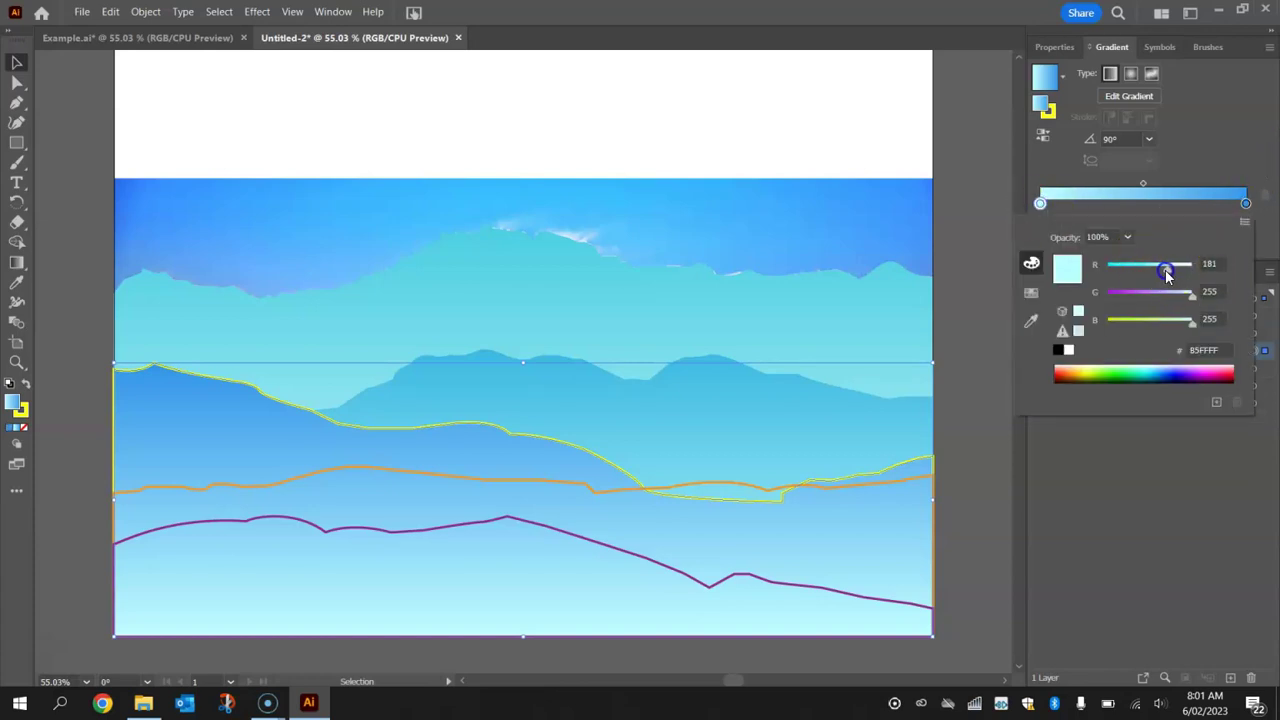
pyautogui.click(1172, 273)
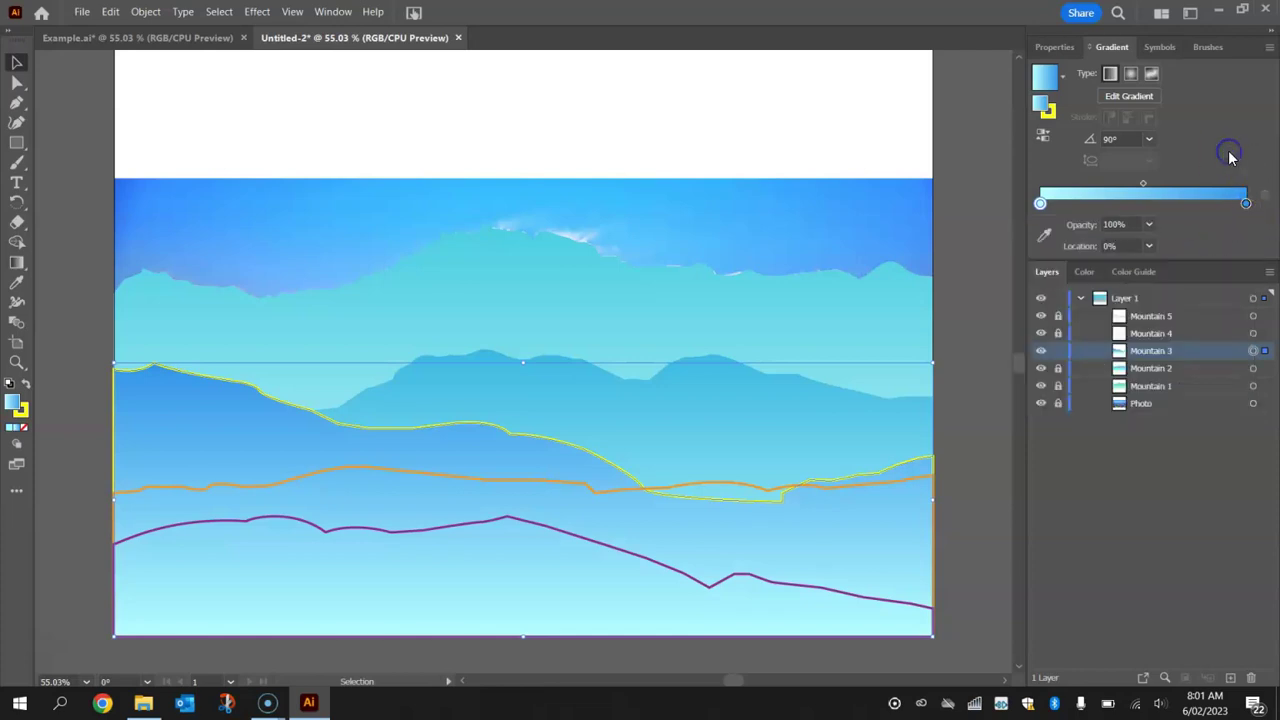
# Set Mountain 3's stroke to None and lock its layer.
pyautogui.click(1055, 47)
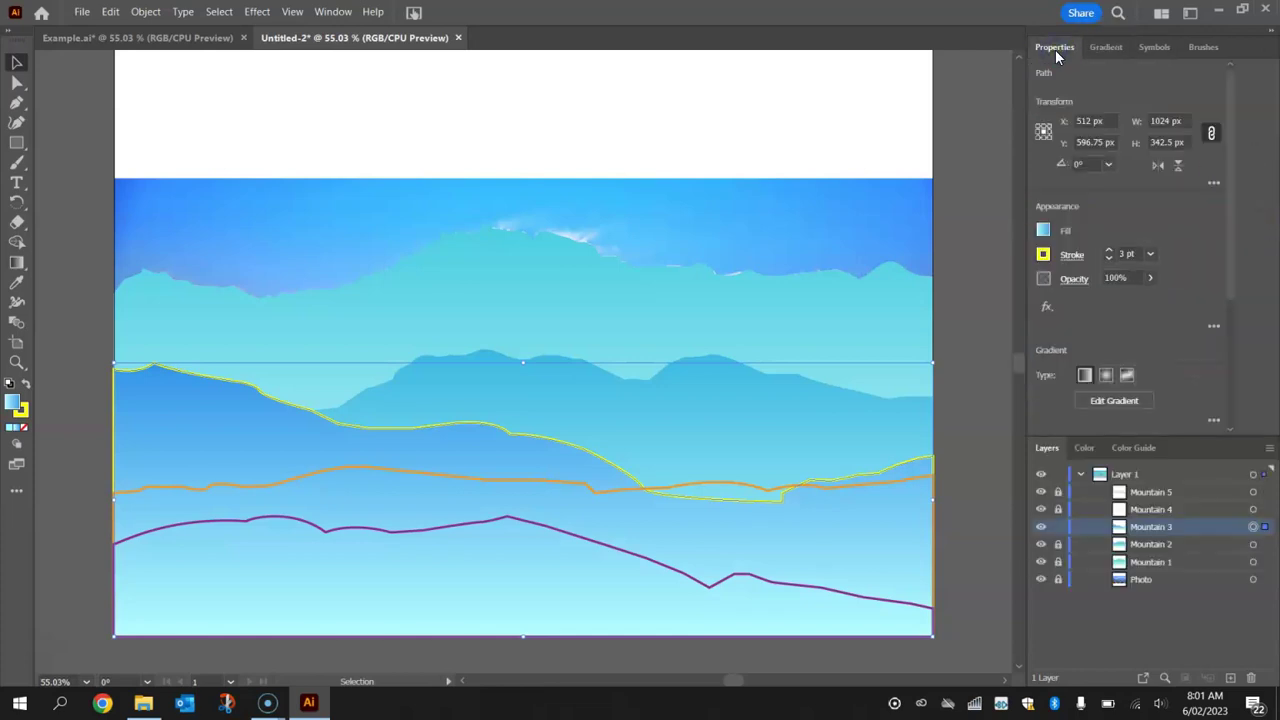
pyautogui.click(1043, 254)
pyautogui.click(864, 316)
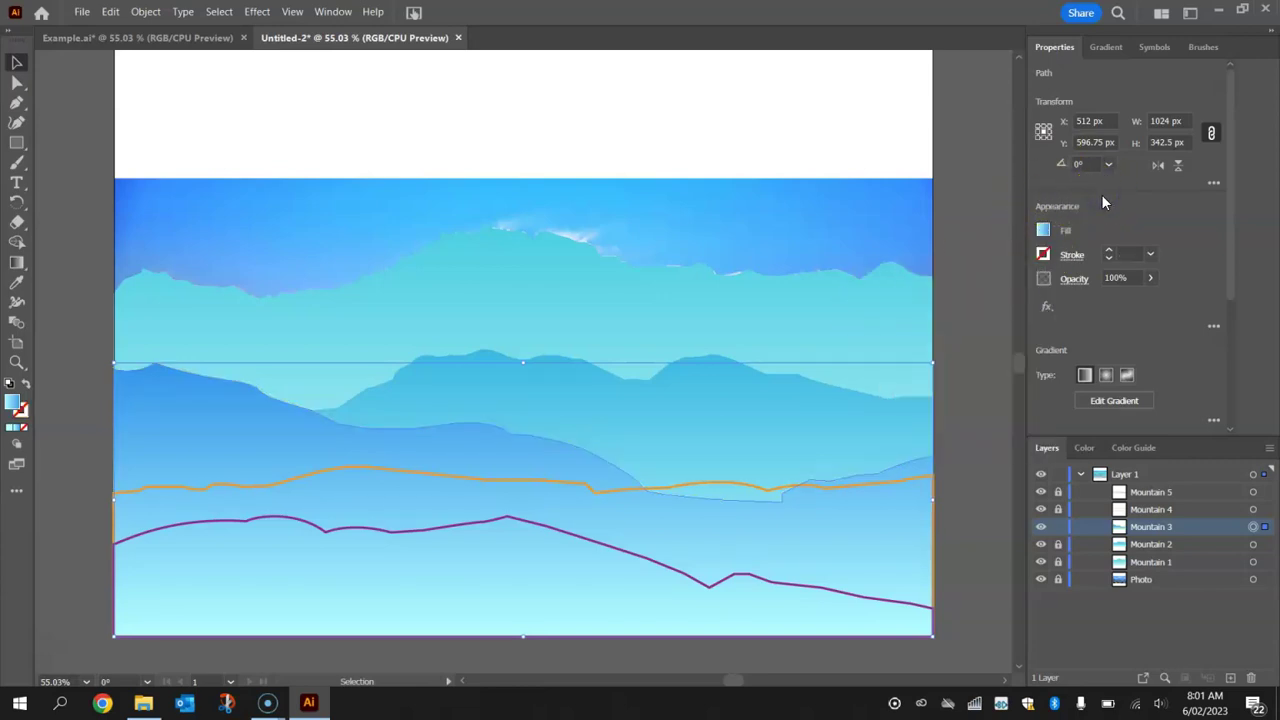
pyautogui.click(1058, 527)
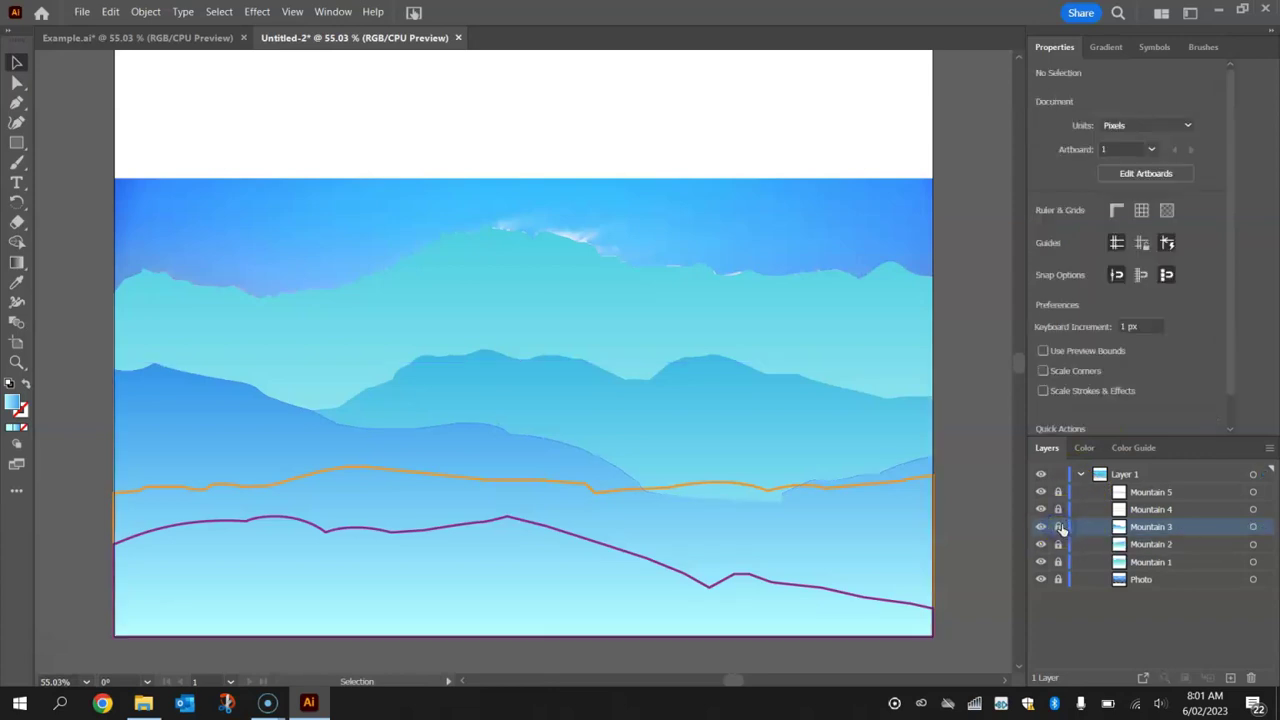
# Select Mountain 4 and give it a linear gradient fill at 90°.
pyautogui.click(1150, 508)
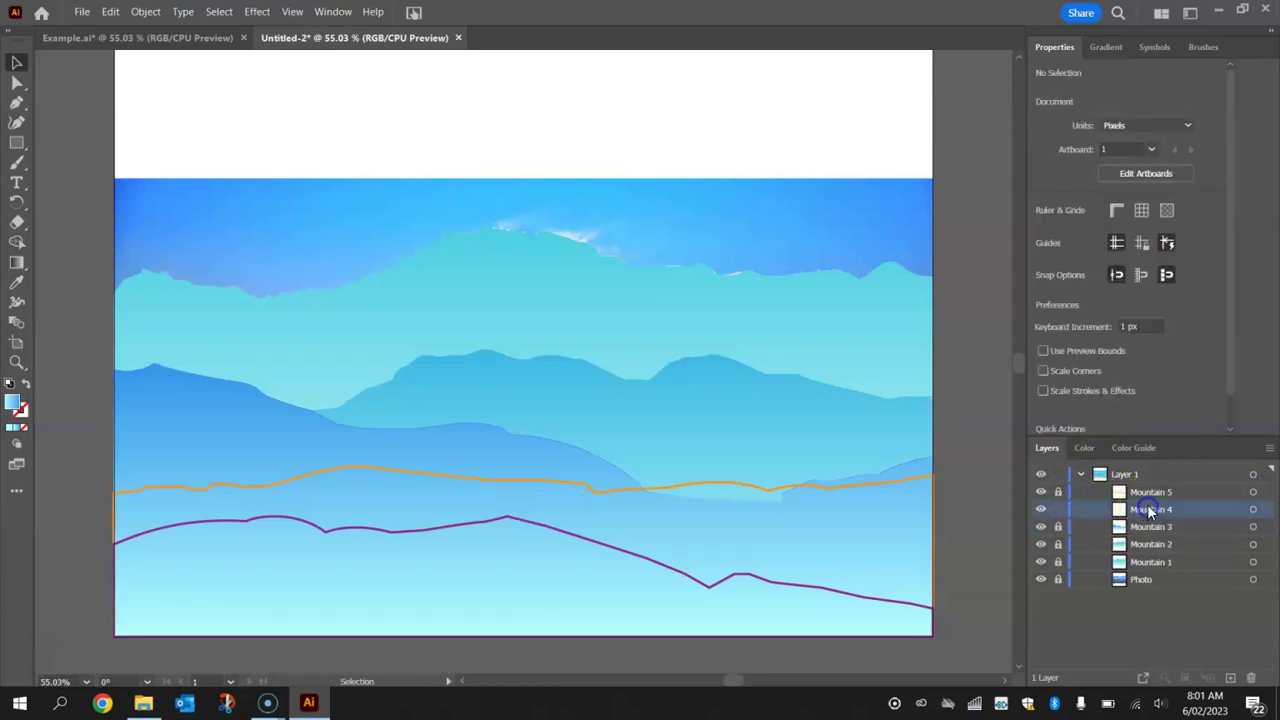
pyautogui.click(885, 488)
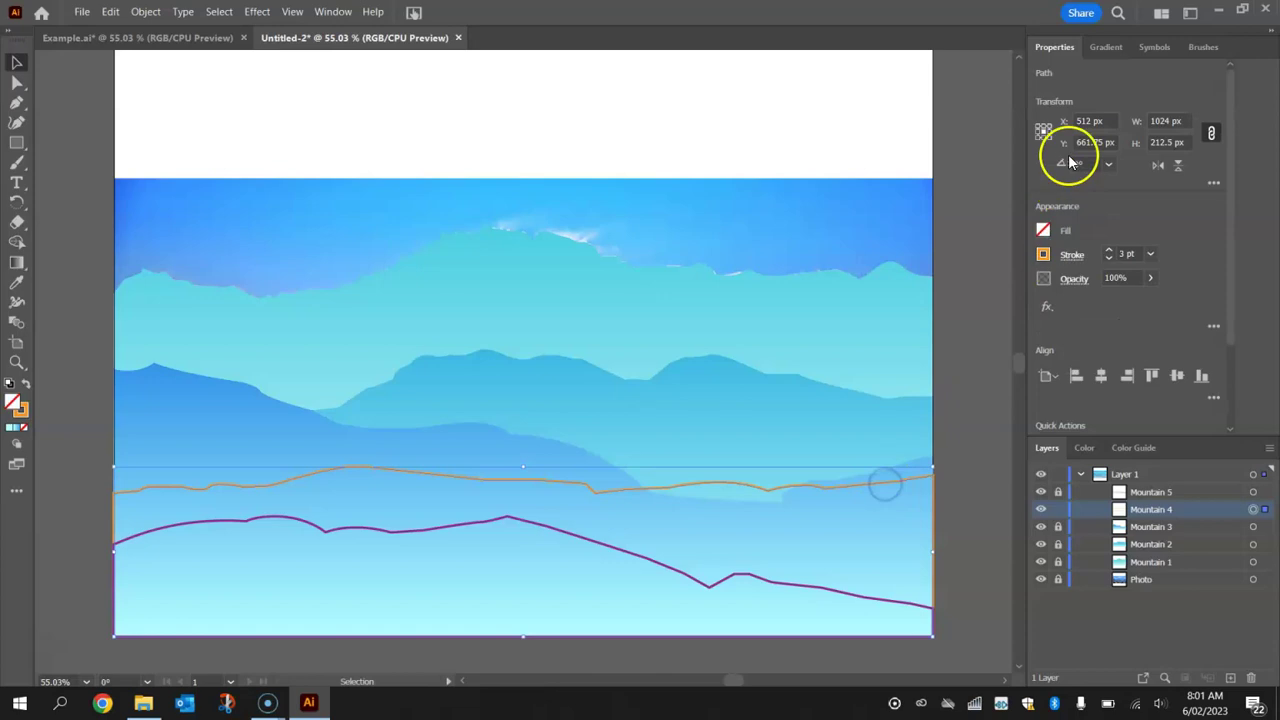
pyautogui.click(1108, 50)
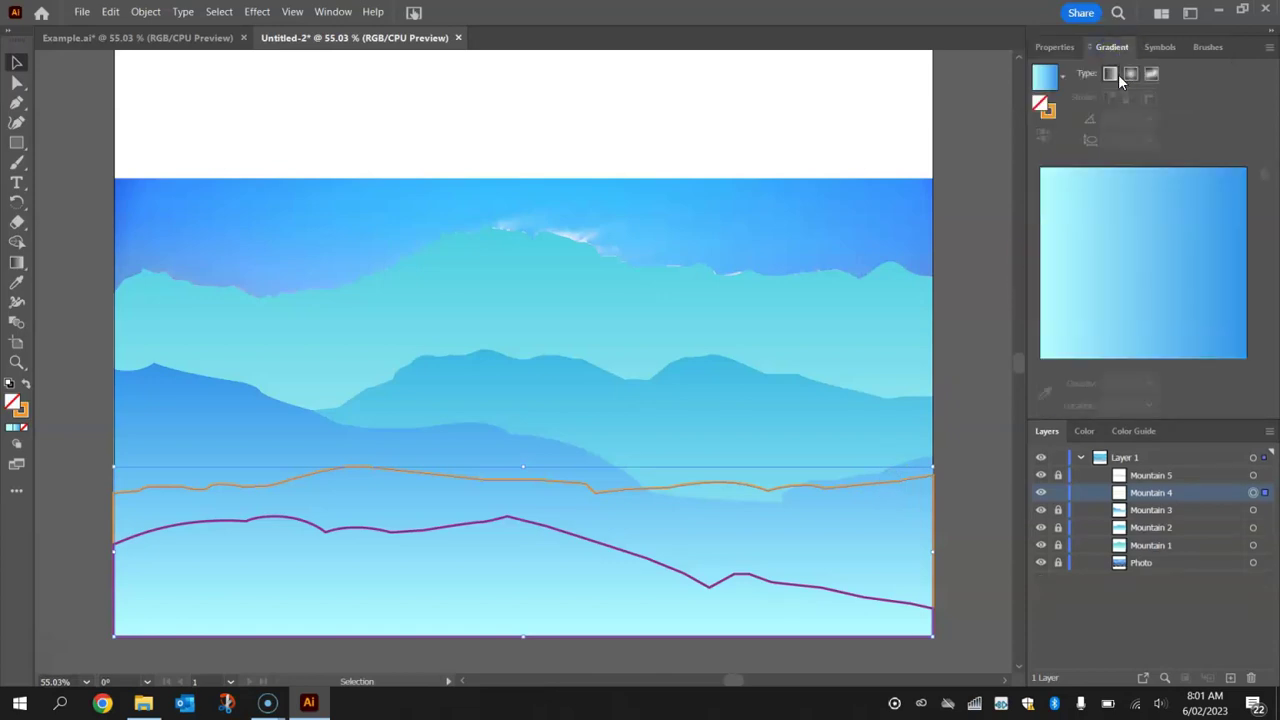
pyautogui.click(1110, 74)
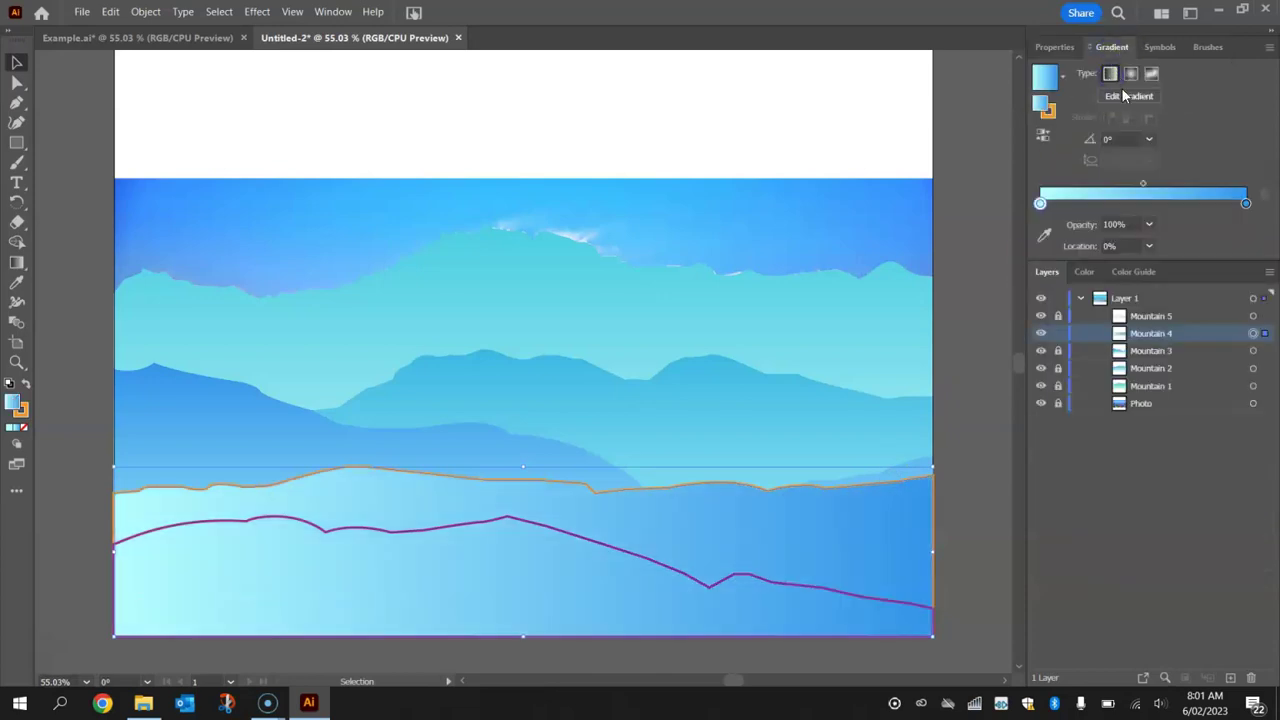
pyautogui.click(1150, 140)
pyautogui.click(1172, 225)
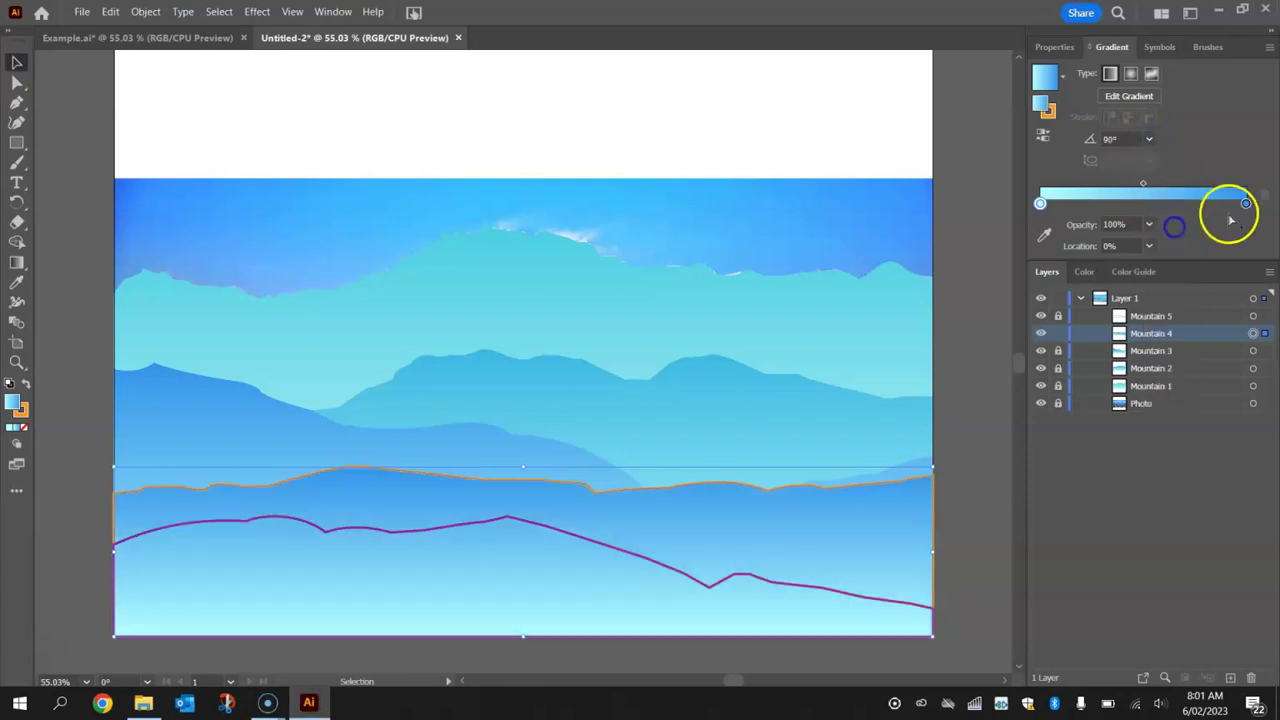
# Deepen Mountain 4's dark gradient stop to blue 2771DE.
pyautogui.click(1246, 204)
pyautogui.doubleClick(1246, 204)
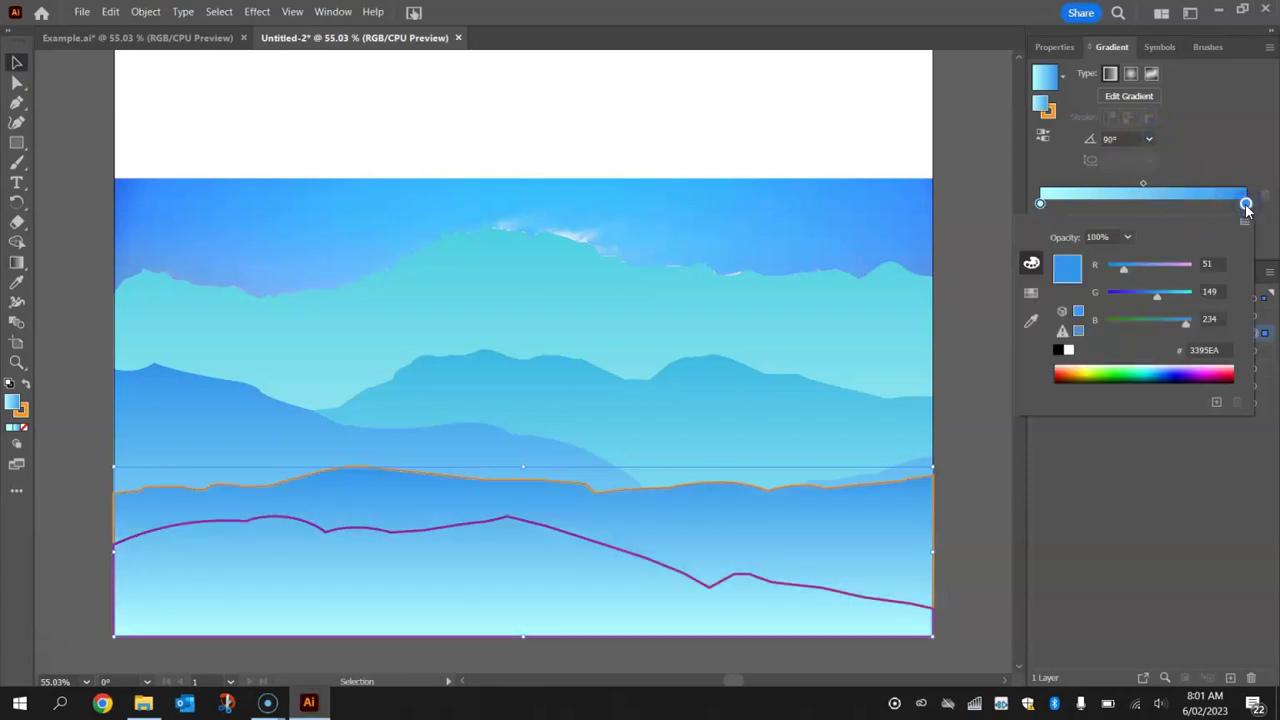
pyautogui.moveTo(1152, 298); pyautogui.dragTo(1181, 324)
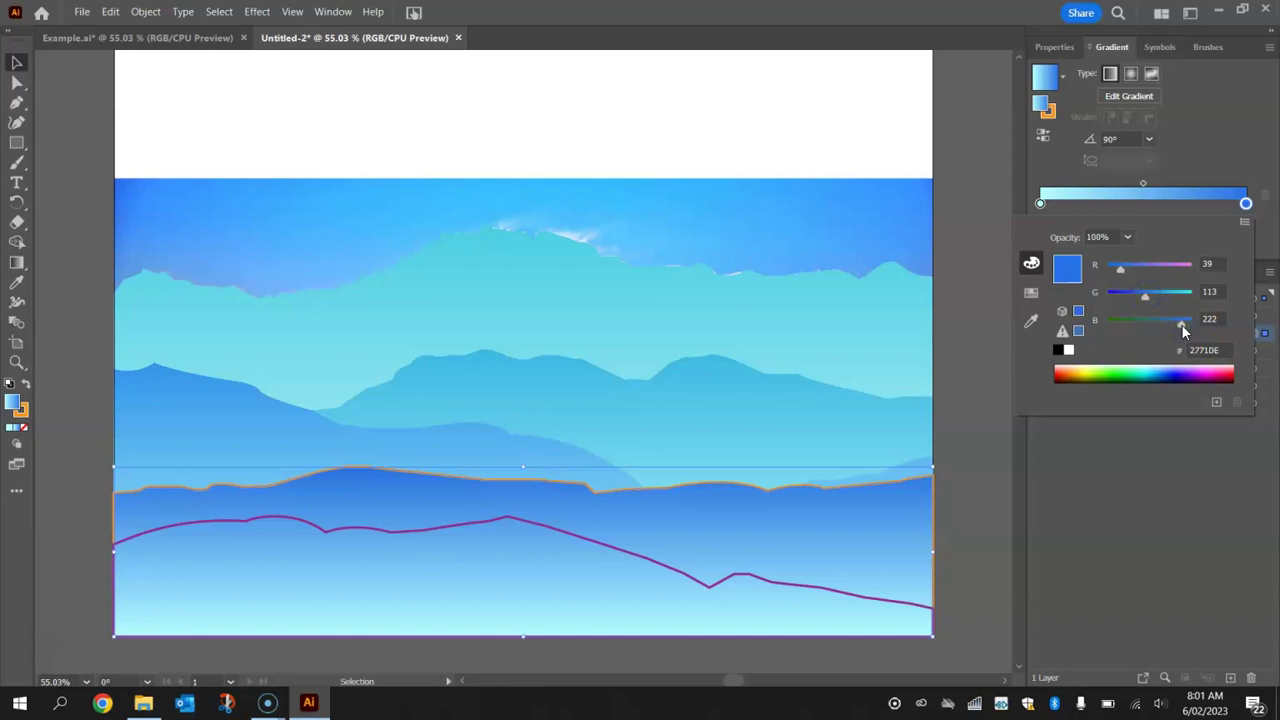
pyautogui.click(1238, 150)
# Set Mountain 4's stroke to None, lock its layer, and unlock Mountain 5.
pyautogui.click(1058, 47)
pyautogui.click(1043, 254)
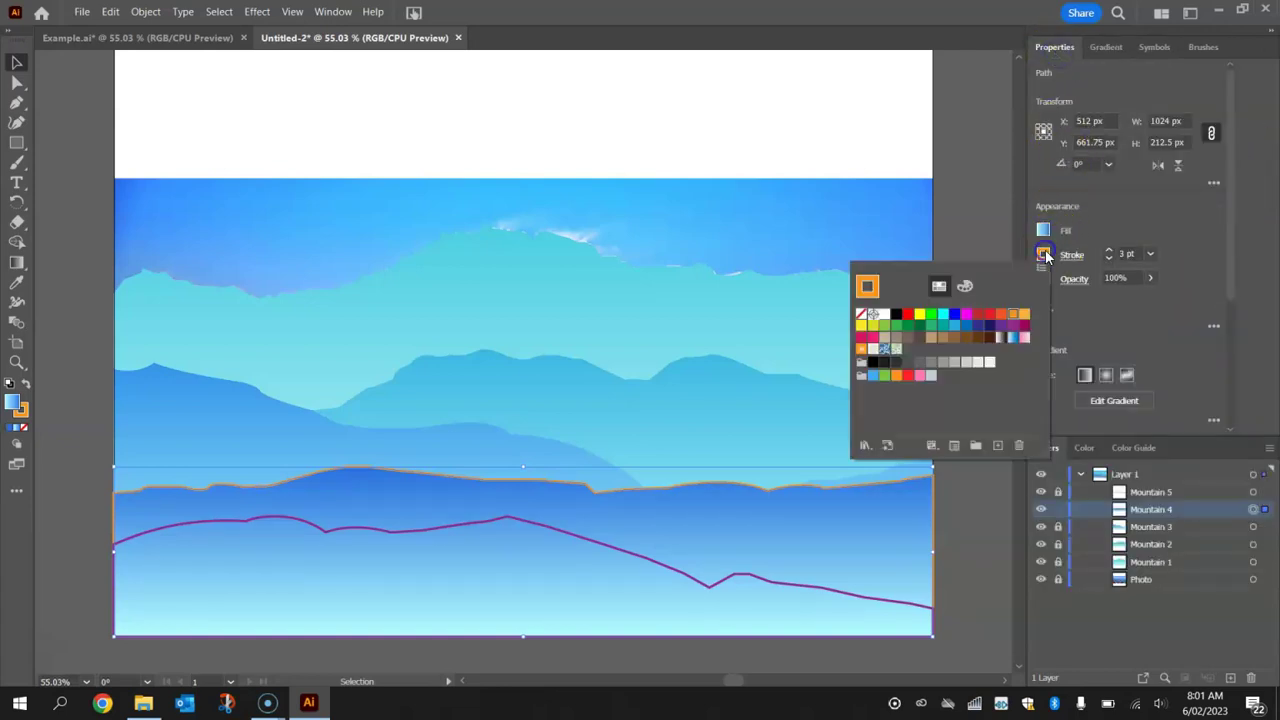
pyautogui.click(861, 314)
pyautogui.click(1117, 199)
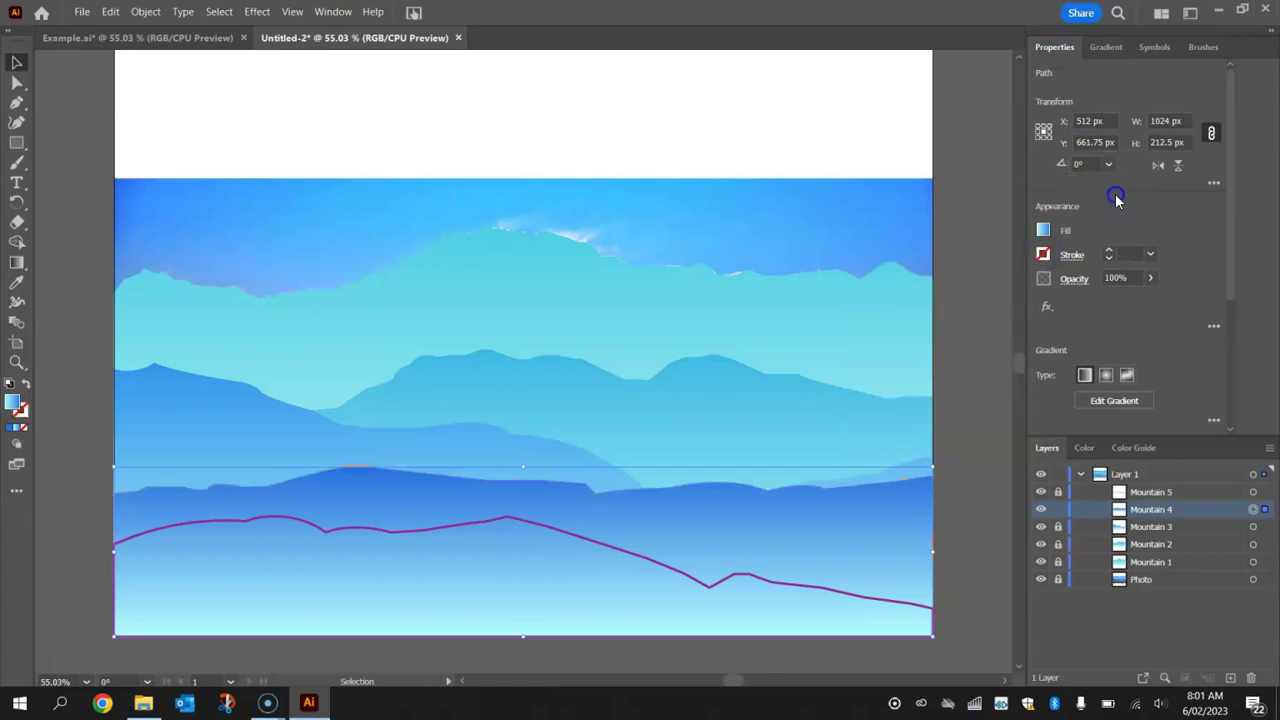
pyautogui.click(1058, 509)
pyautogui.click(1058, 491)
# Select Mountain 5, apply a linear gradient, and darken its right stop.
pyautogui.click(1140, 495)
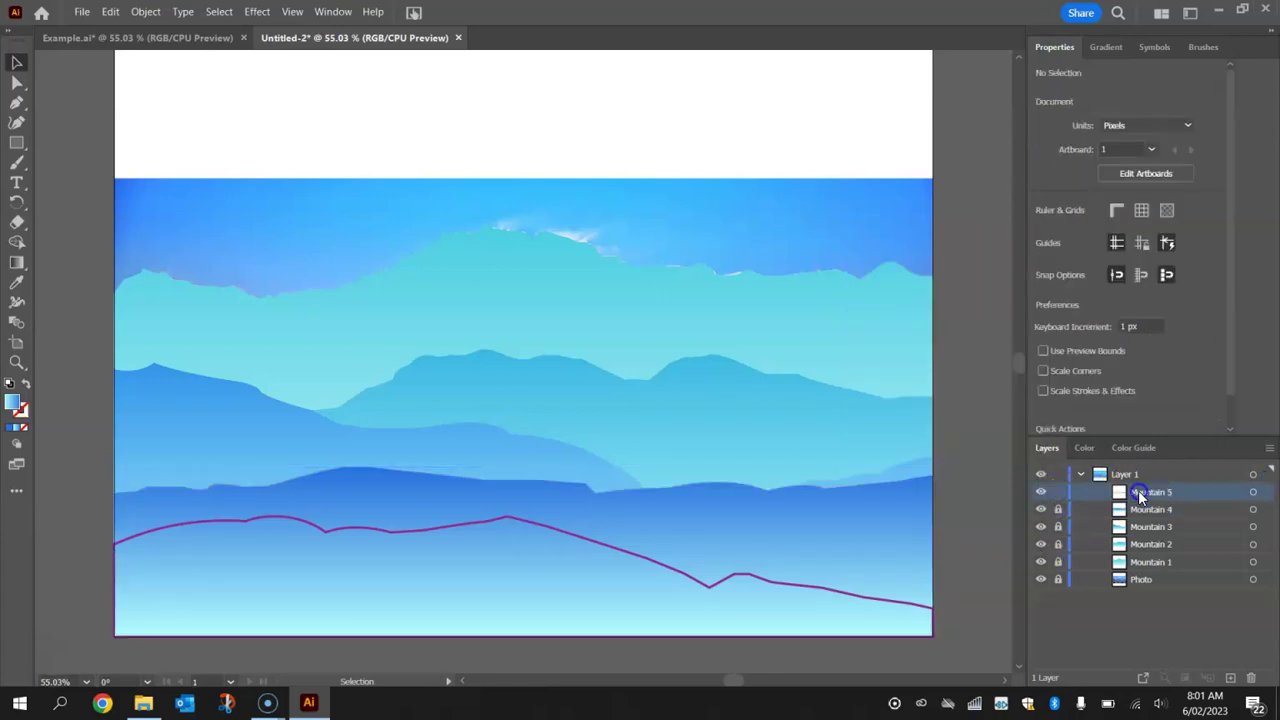
pyautogui.click(673, 566)
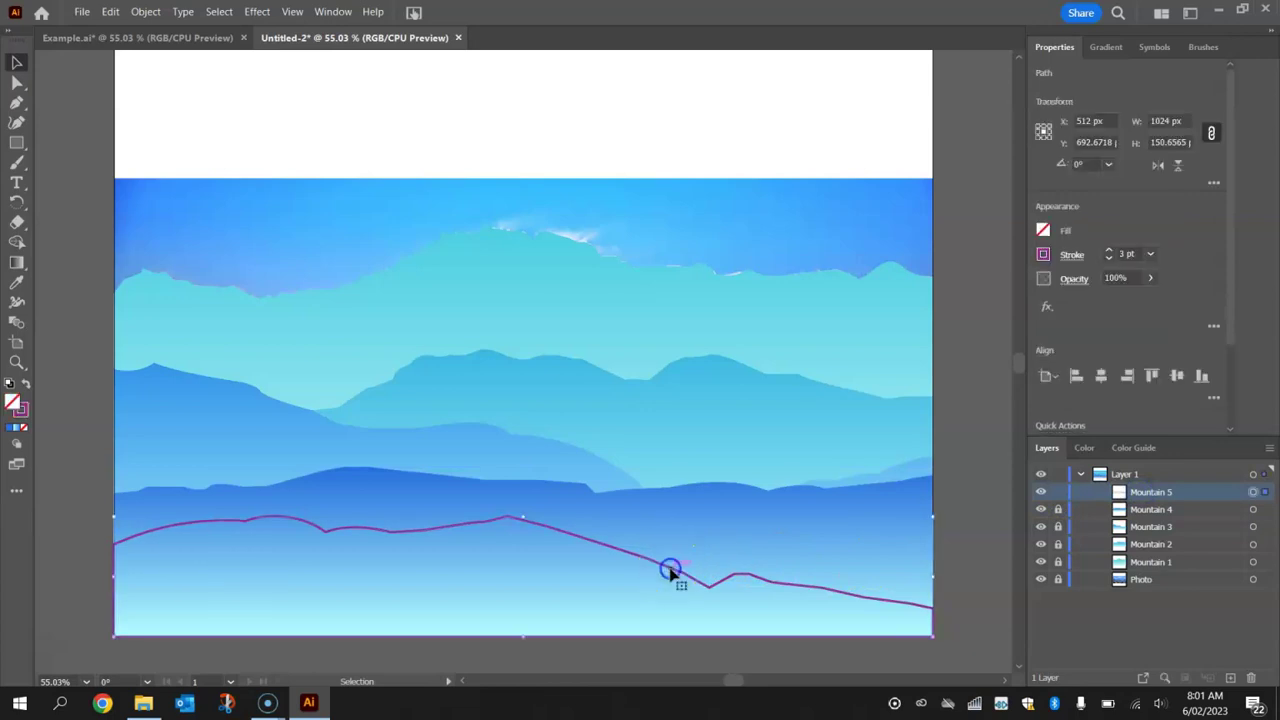
pyautogui.click(1110, 47)
pyautogui.click(1111, 74)
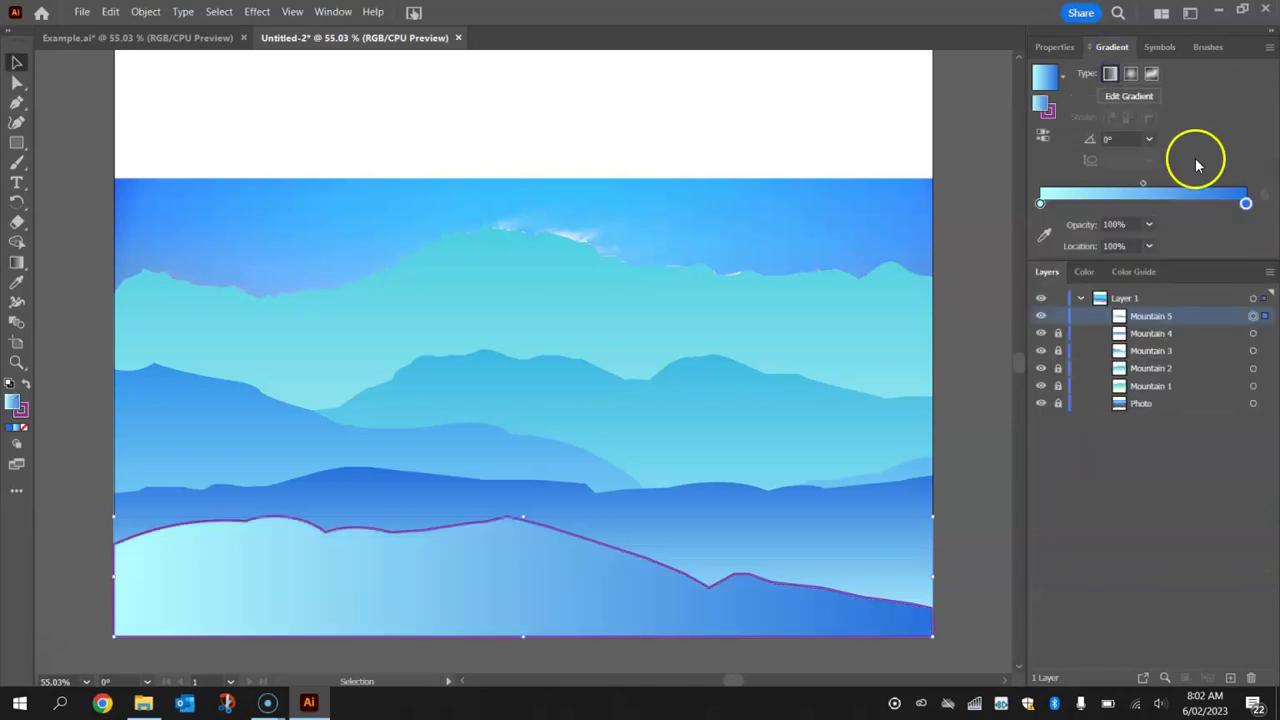
pyautogui.doubleClick(1245, 203)
pyautogui.moveTo(1140, 297); pyautogui.dragTo(1113, 268)
pyautogui.click(1178, 325)
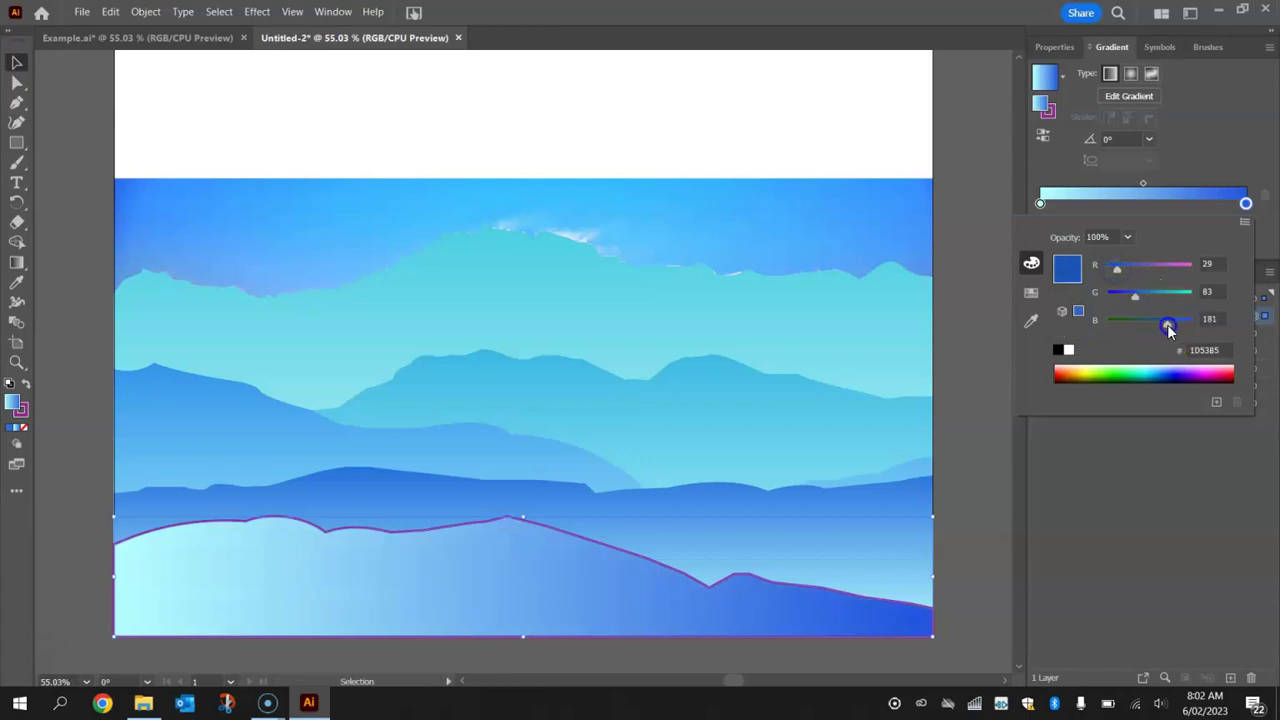
pyautogui.click(1165, 158)
# Set the angle to 90°, deepen the light stop, and darken the right stop to 1D43AB.
pyautogui.click(1149, 139)
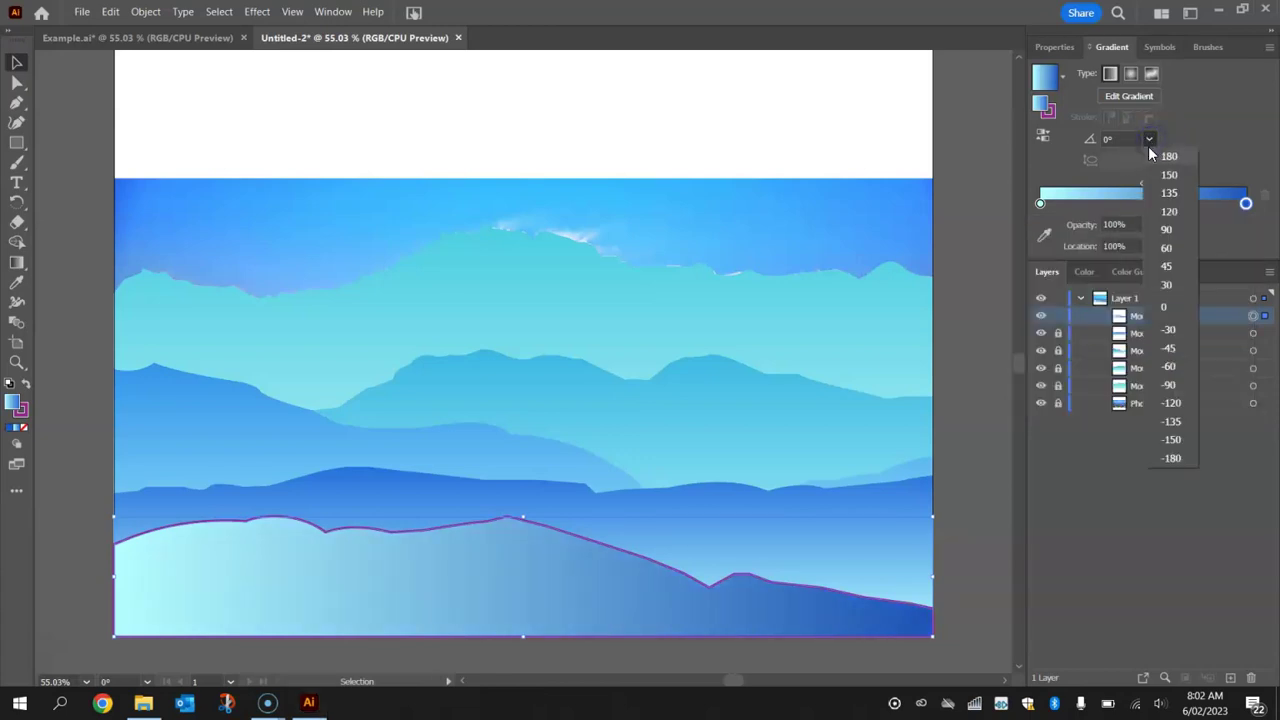
pyautogui.click(1174, 220)
pyautogui.doubleClick(1040, 203)
pyautogui.moveTo(1167, 266); pyautogui.dragTo(1175, 300)
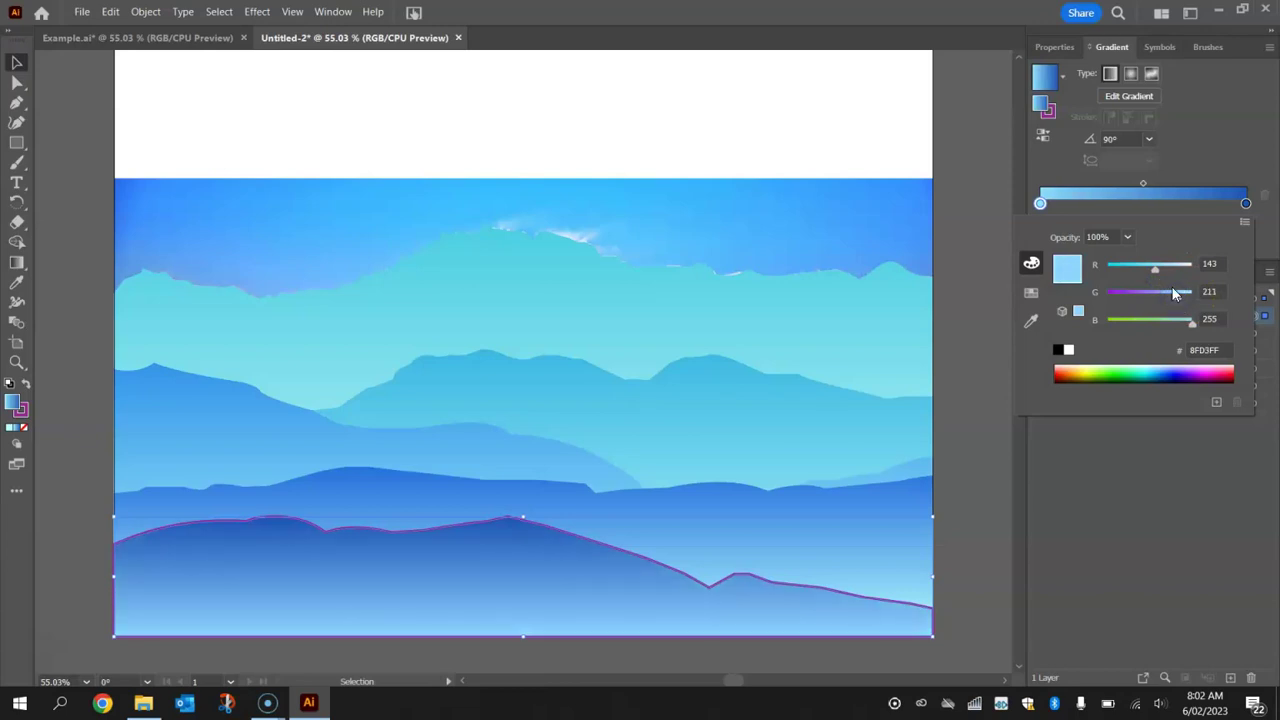
pyautogui.click(1247, 205)
pyautogui.doubleClick(1247, 205)
pyautogui.moveTo(1143, 300); pyautogui.dragTo(1165, 327)
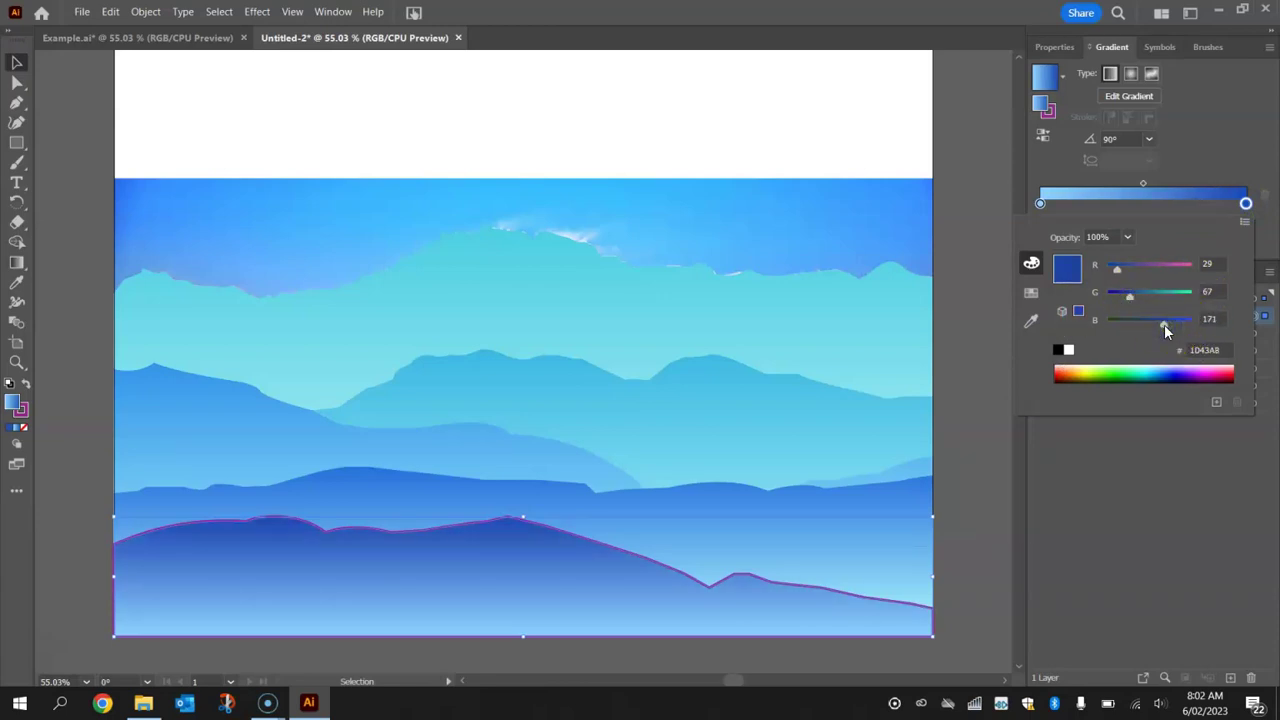
pyautogui.click(1243, 205)
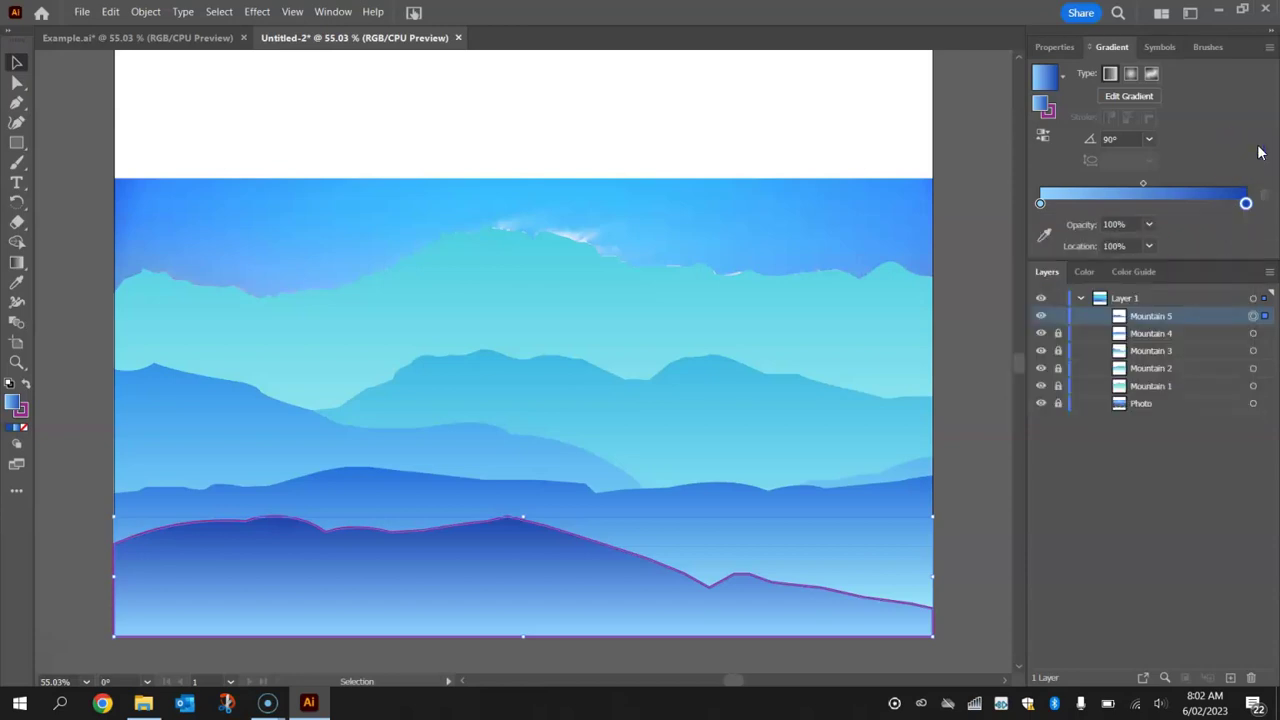
# Set Mountain 5's stroke to None and deselect it.
pyautogui.click(1055, 47)
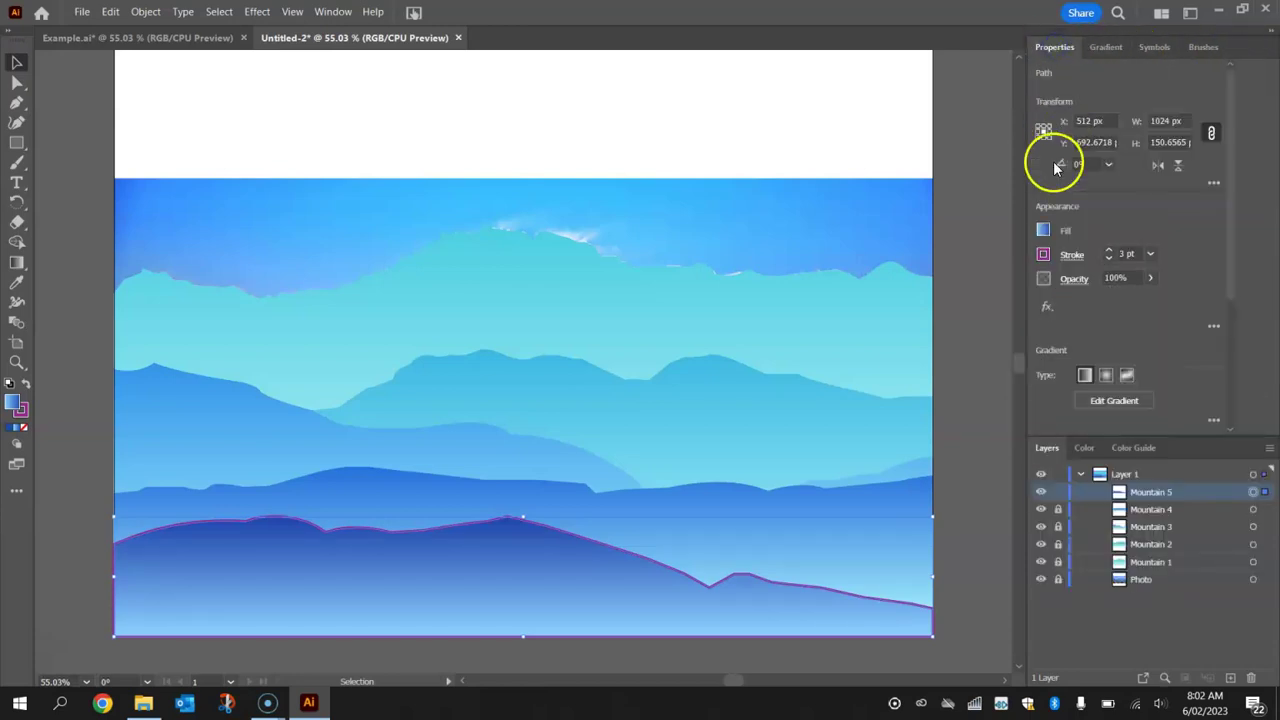
pyautogui.click(1043, 254)
pyautogui.click(864, 316)
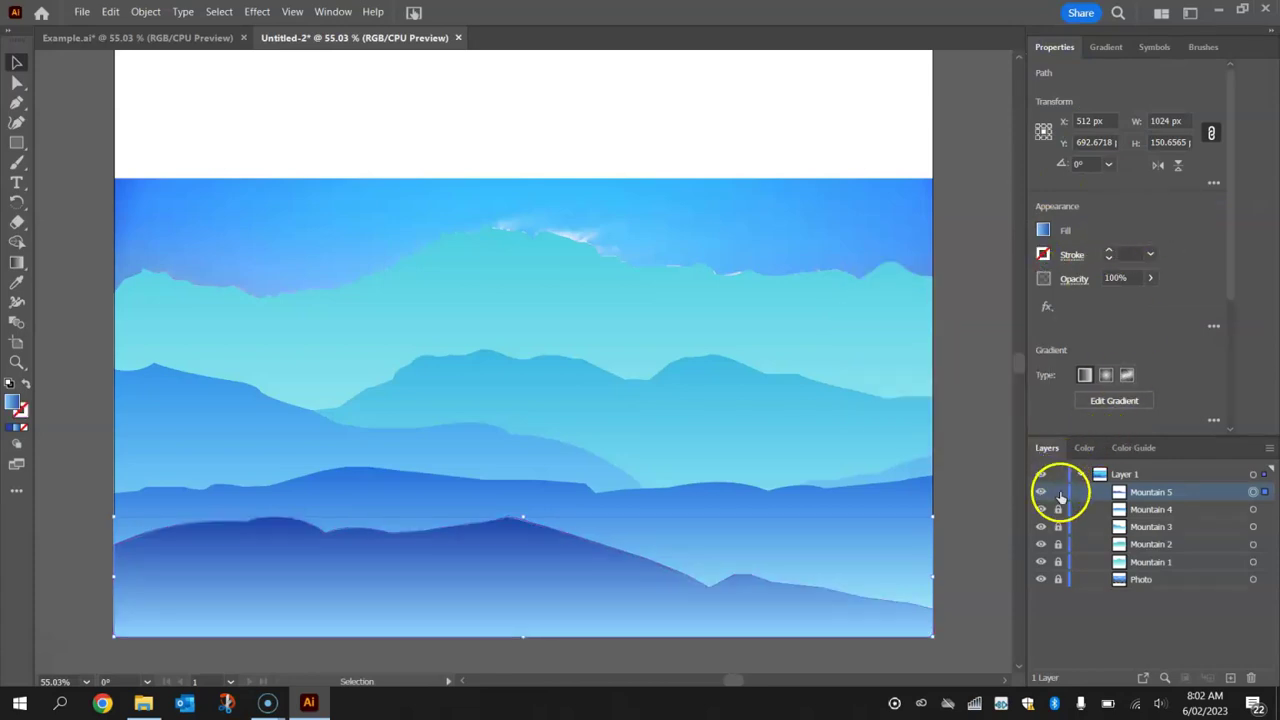
pyautogui.click(966, 237)
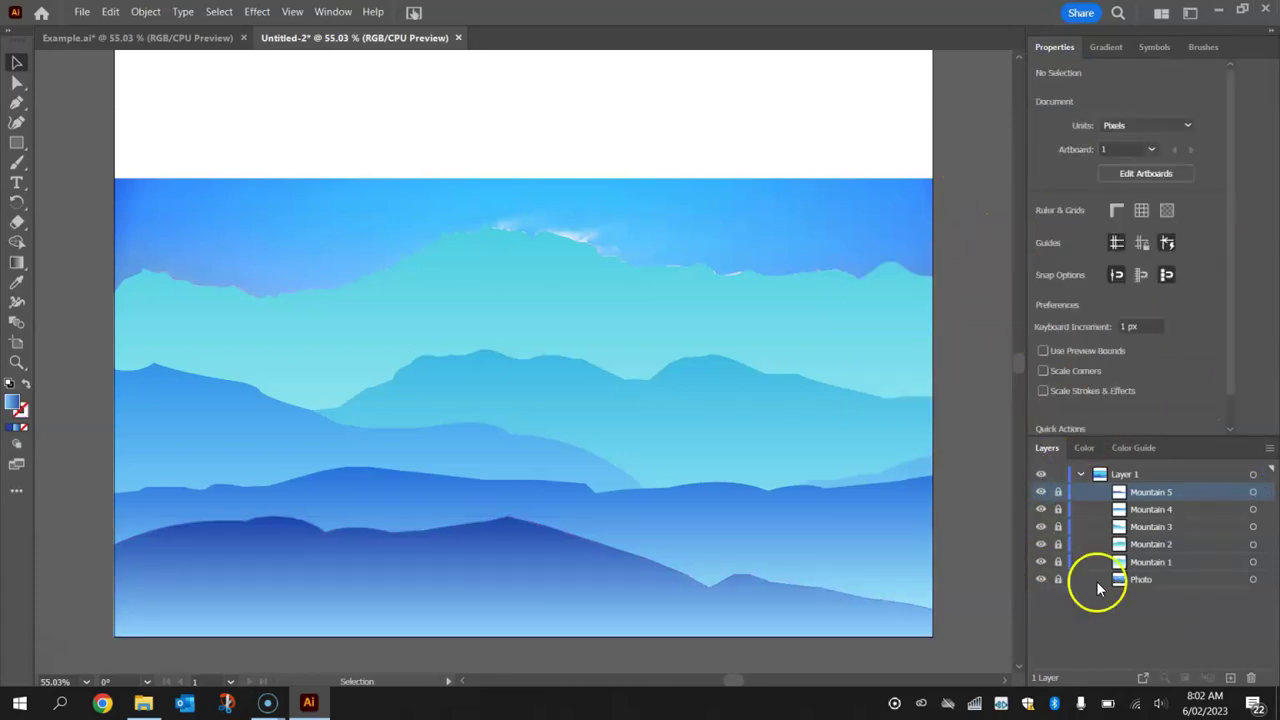
# Unlock the Photo layer and delete it along with the reference image.
pyautogui.click(1150, 580)
pyautogui.click(1059, 580)
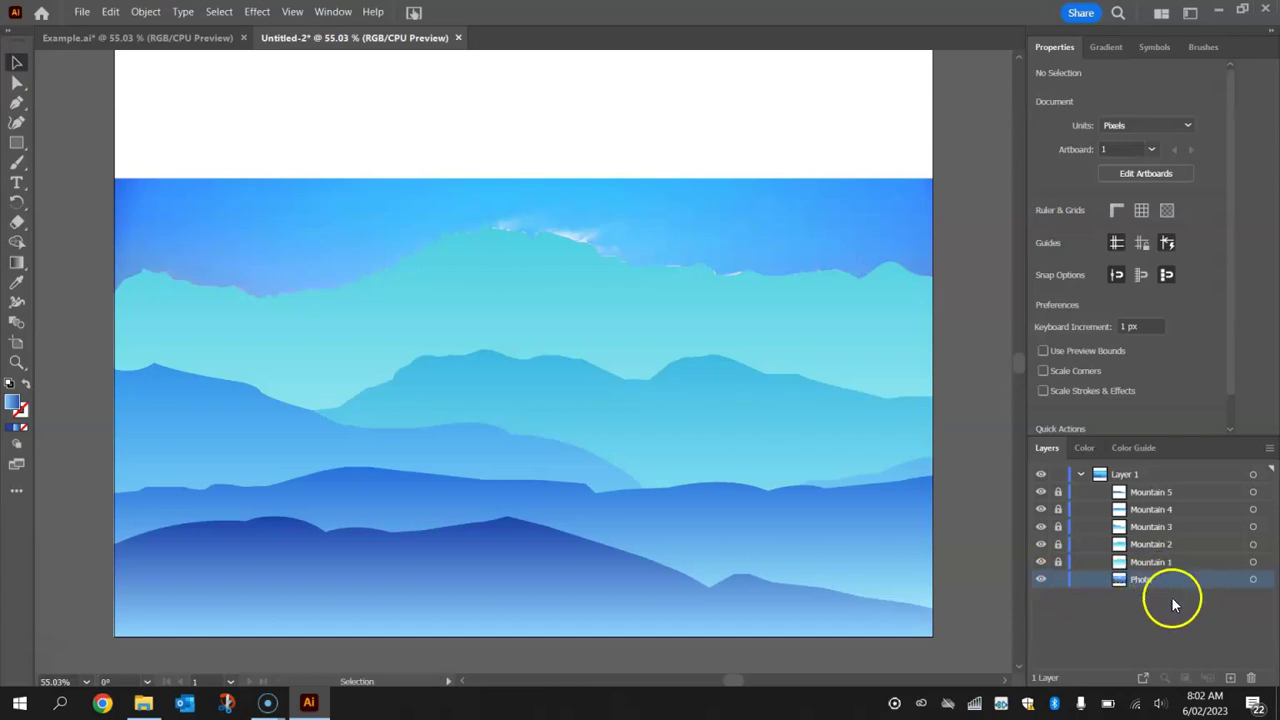
pyautogui.click(1253, 680)
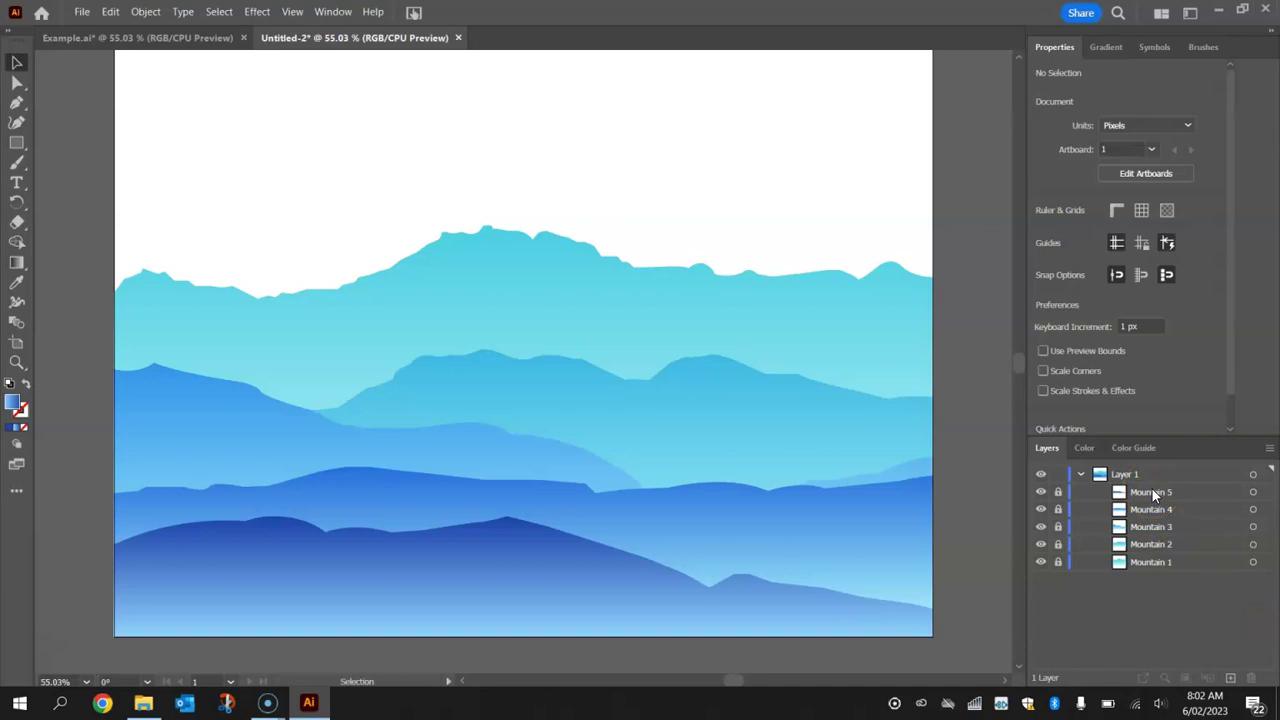
pyautogui.moveTo(1151, 490); pyautogui.dragTo(180, 480)
# Unlock all mountain layers and add a brightening gradient stop to Mountain 1.
pyautogui.moveTo(1060, 497); pyautogui.dragTo(1063, 571)
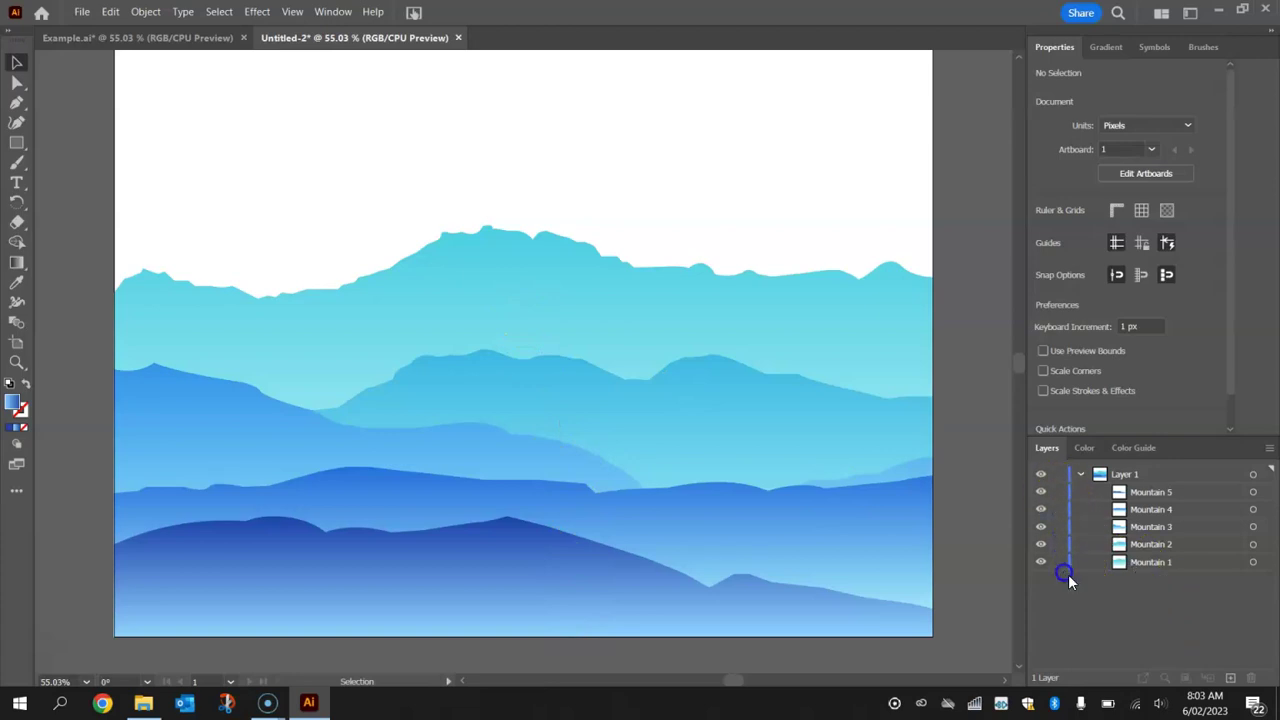
pyautogui.click(570, 292)
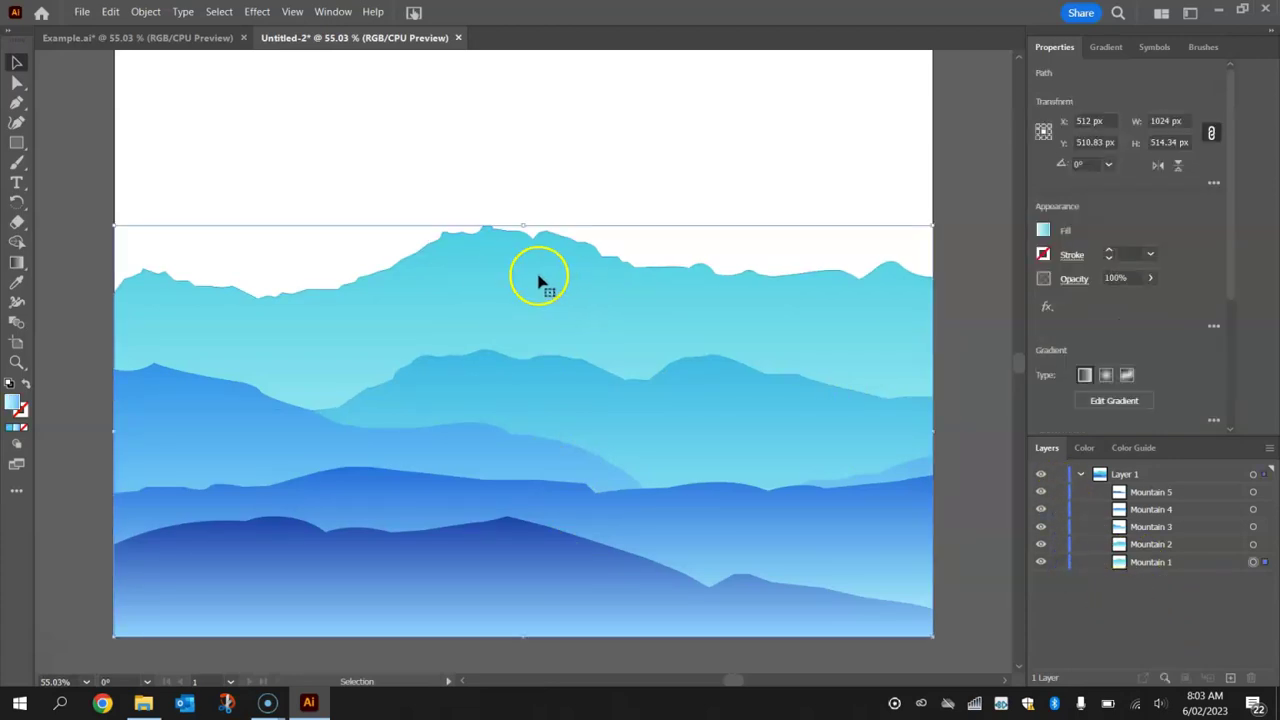
pyautogui.click(1103, 52)
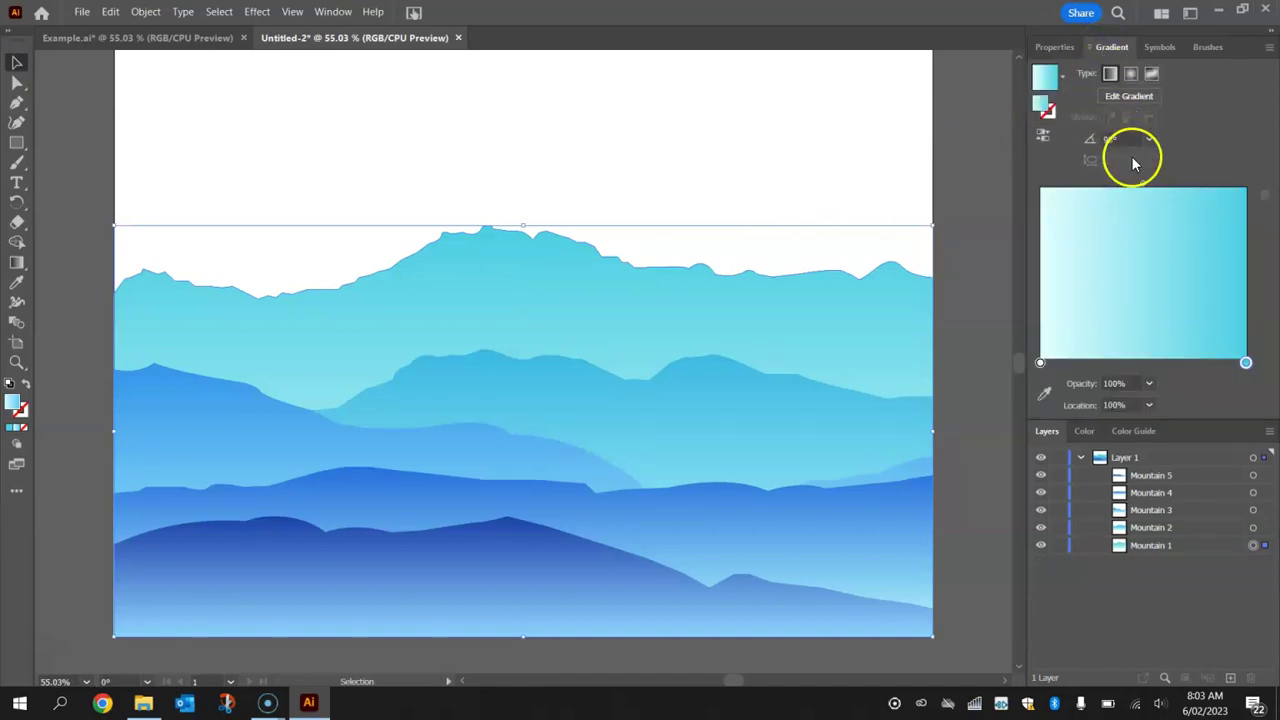
pyautogui.moveTo(1145, 190); pyautogui.dragTo(1214, 183)
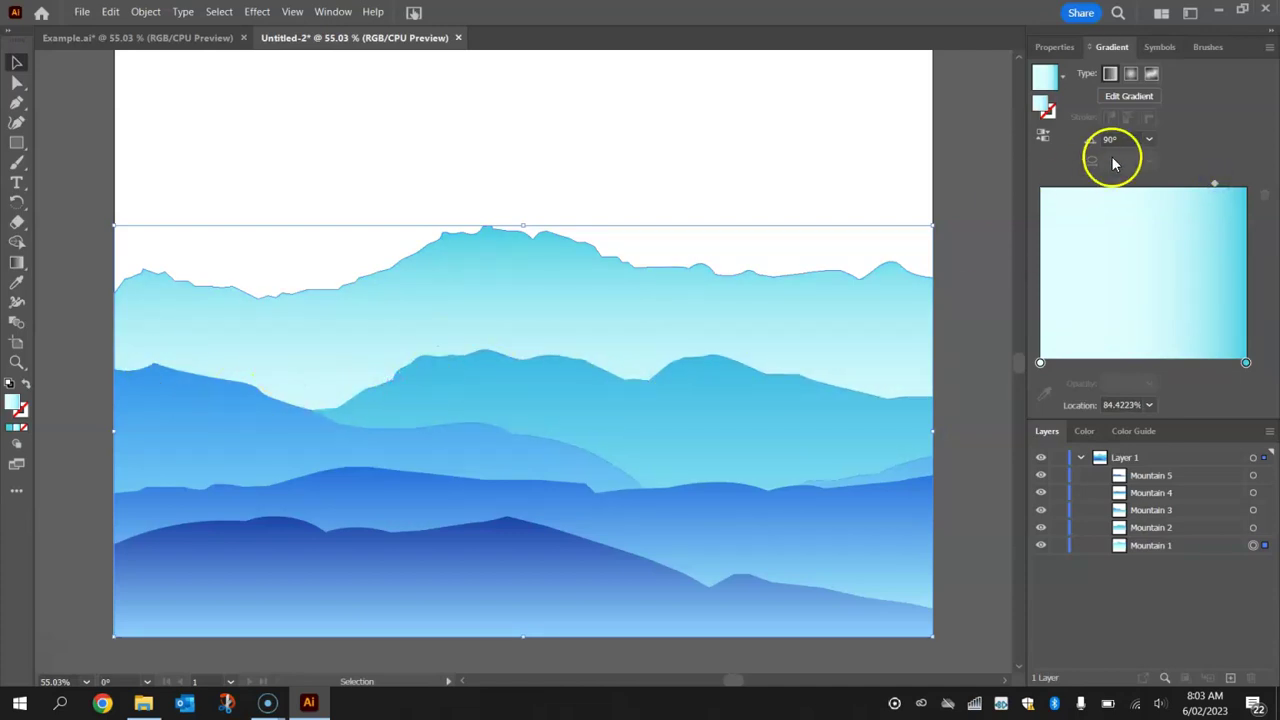
pyautogui.moveTo(1214, 183); pyautogui.dragTo(1210, 187)
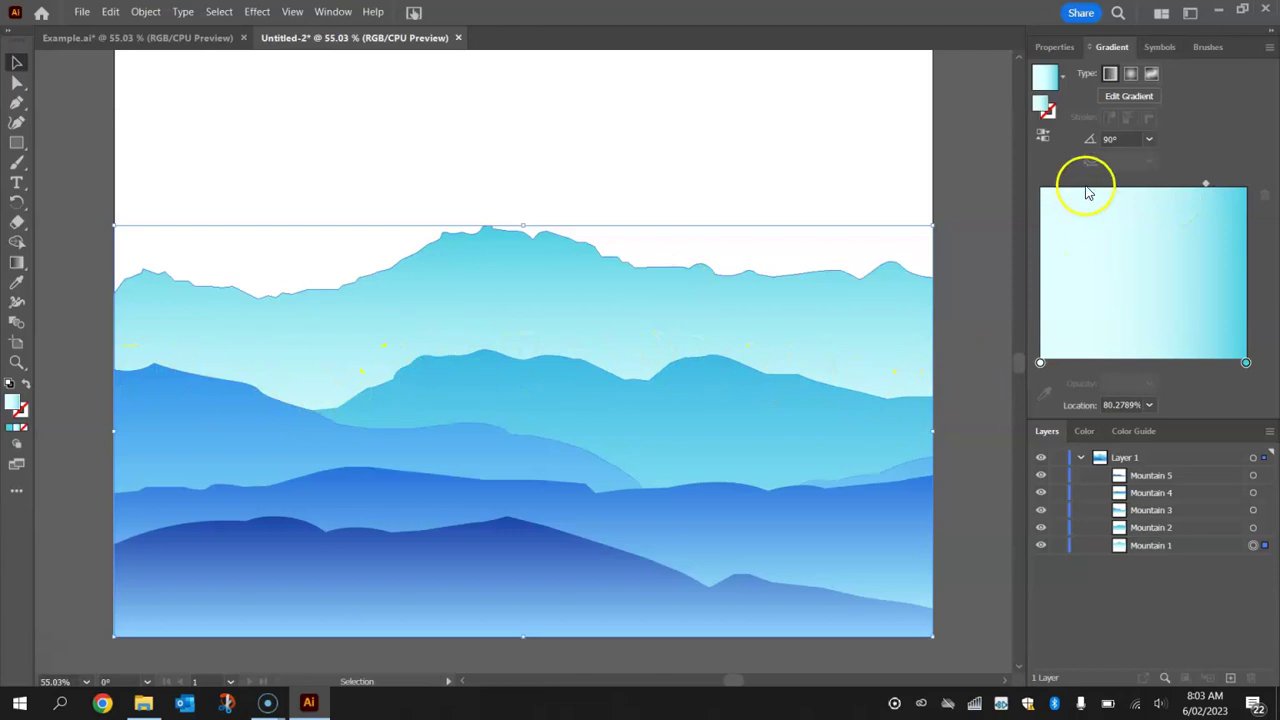
pyautogui.click(974, 202)
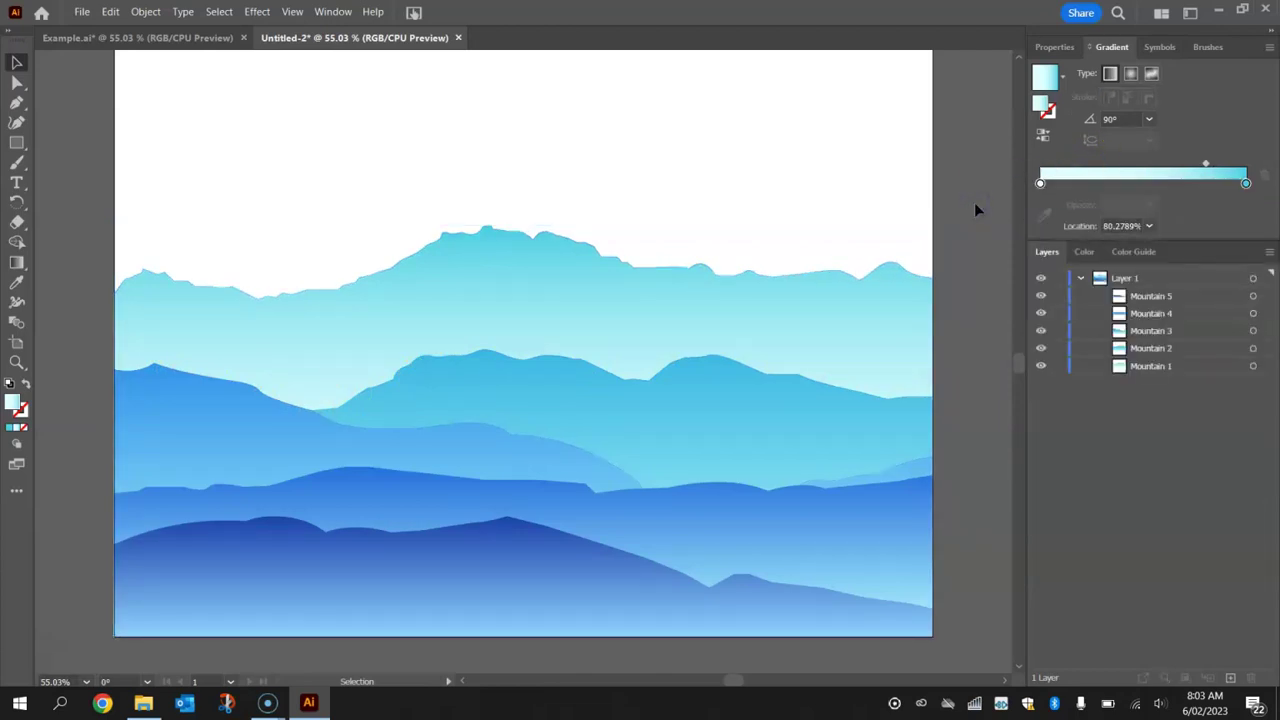
# Move Mountain 2's gradient midpoint right to 70.3984%.
pyautogui.click(697, 394)
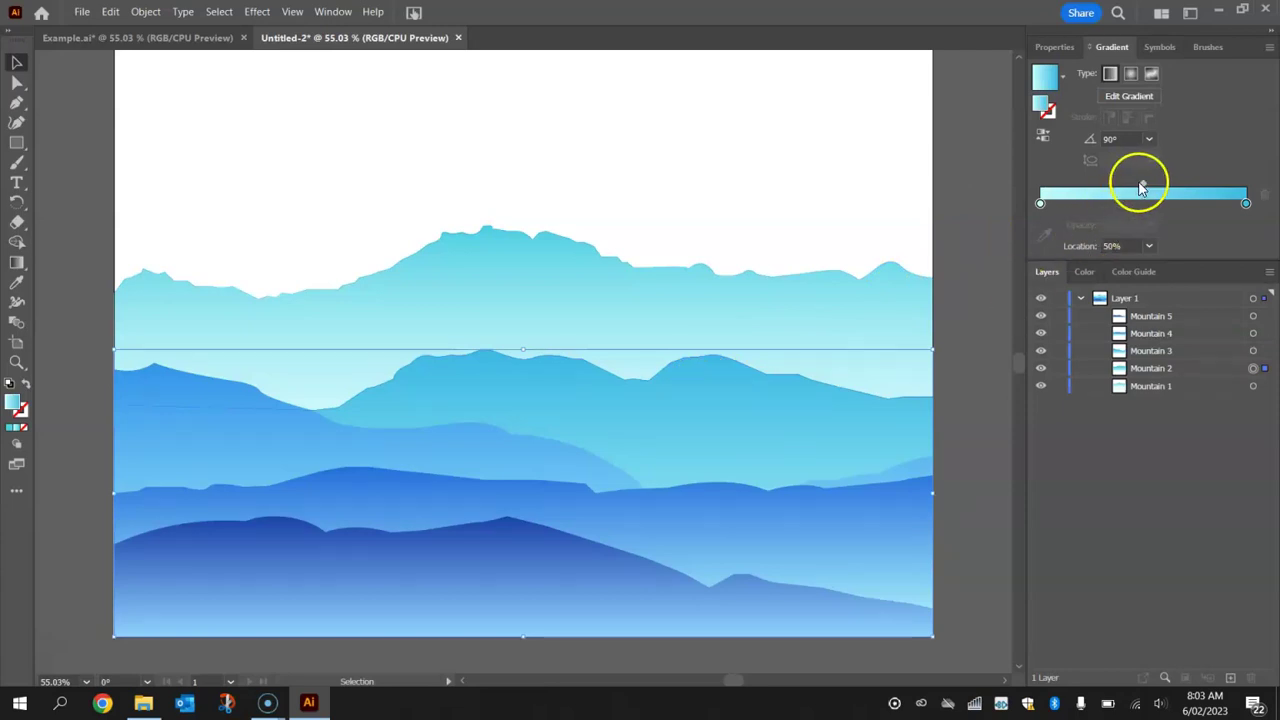
pyautogui.moveTo(1143, 187); pyautogui.dragTo(1174, 184)
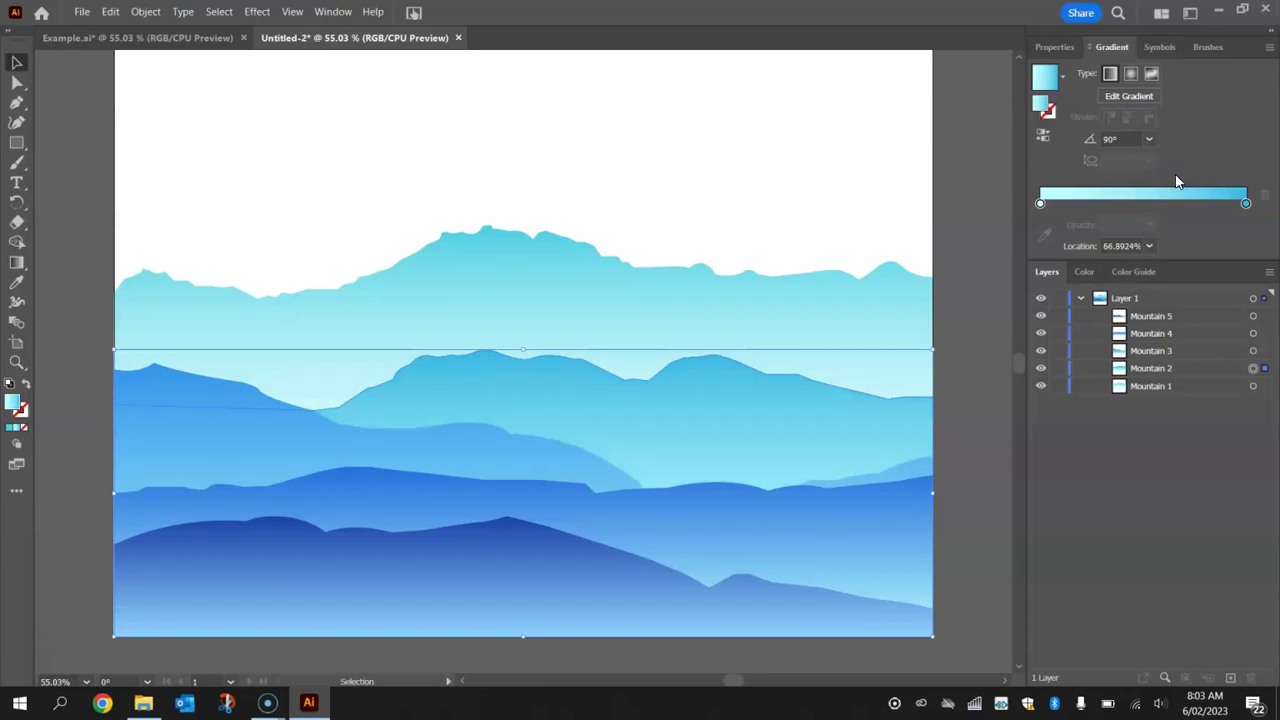
pyautogui.moveTo(1191, 184); pyautogui.dragTo(1187, 183)
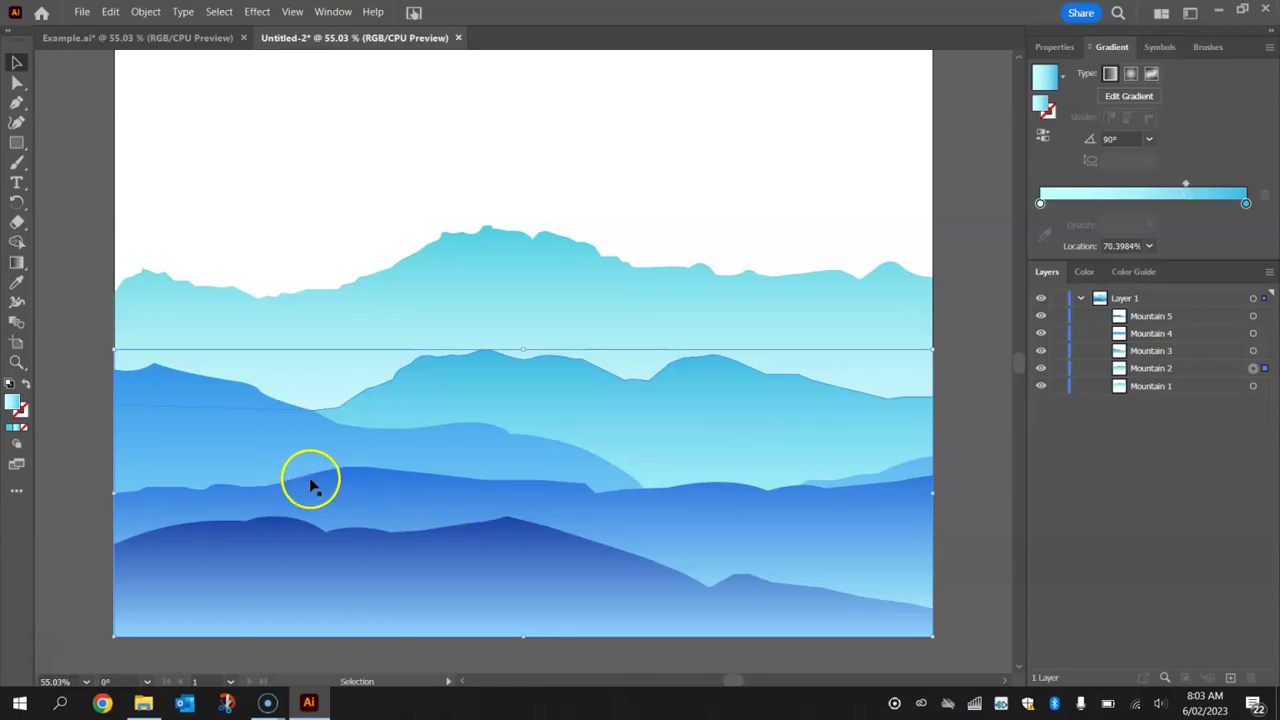
# Nudge Mountain 3's gradient midpoint and move Mountain 5's midpoint left to darken it.
pyautogui.click(226, 455)
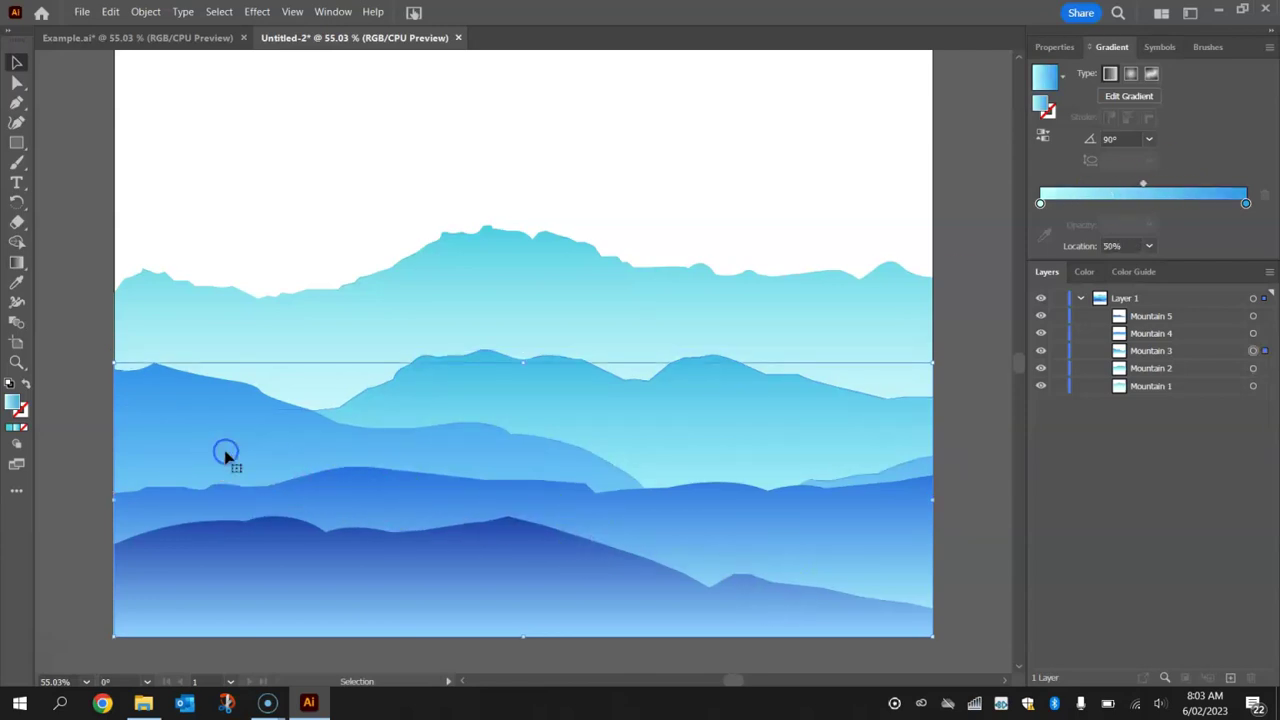
pyautogui.moveTo(1143, 183)
pyautogui.mouseDown()
pyautogui.moveTo(1156, 186)
pyautogui.moveTo(1145, 187)
pyautogui.mouseUp()
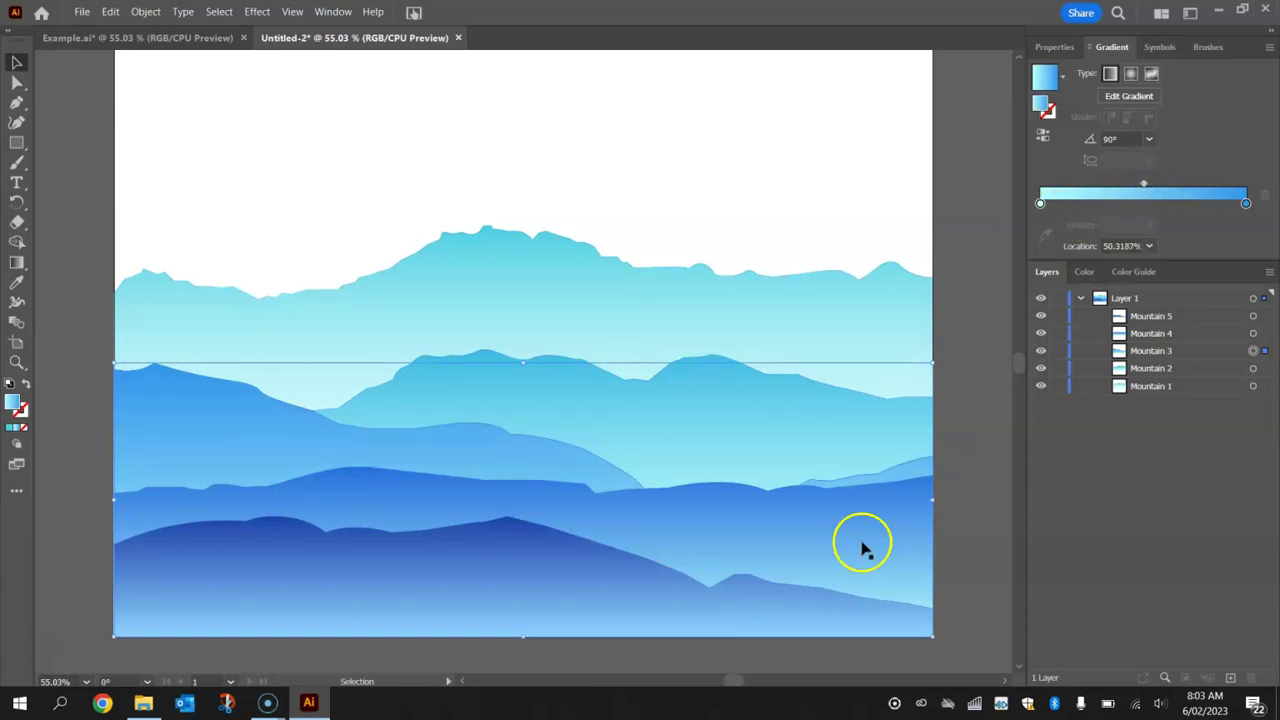
pyautogui.click(714, 520)
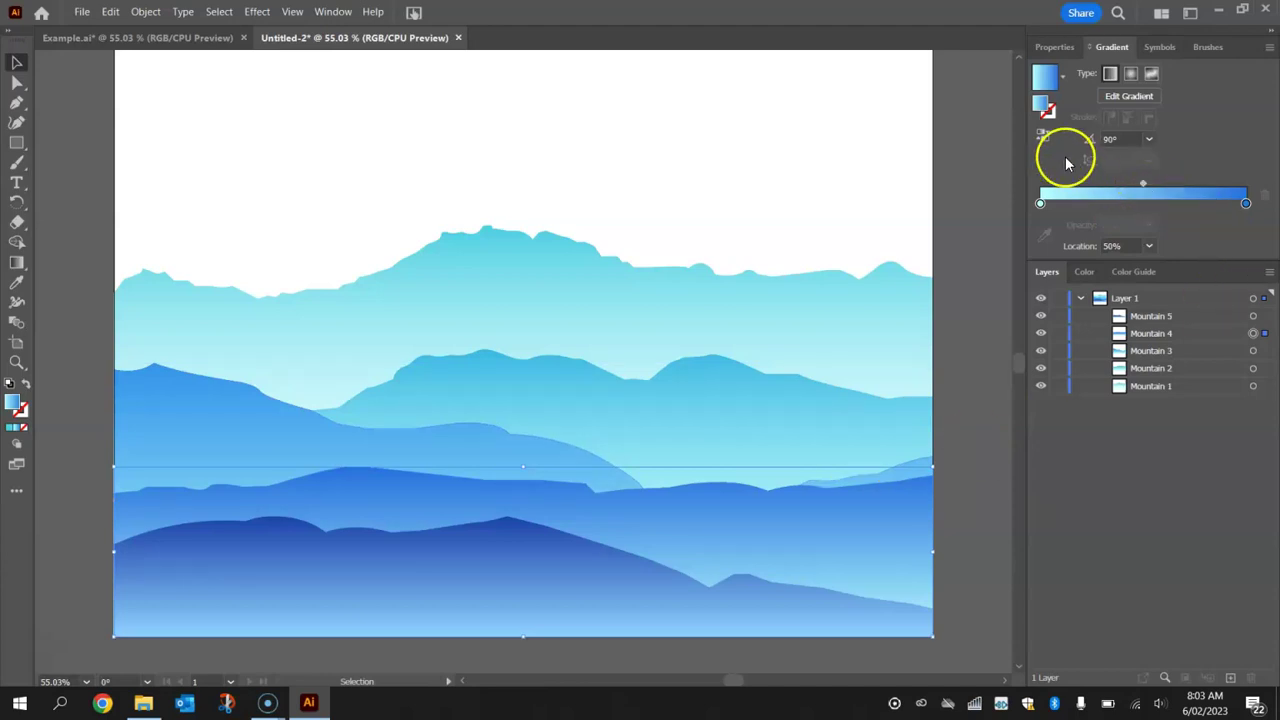
pyautogui.click(471, 591)
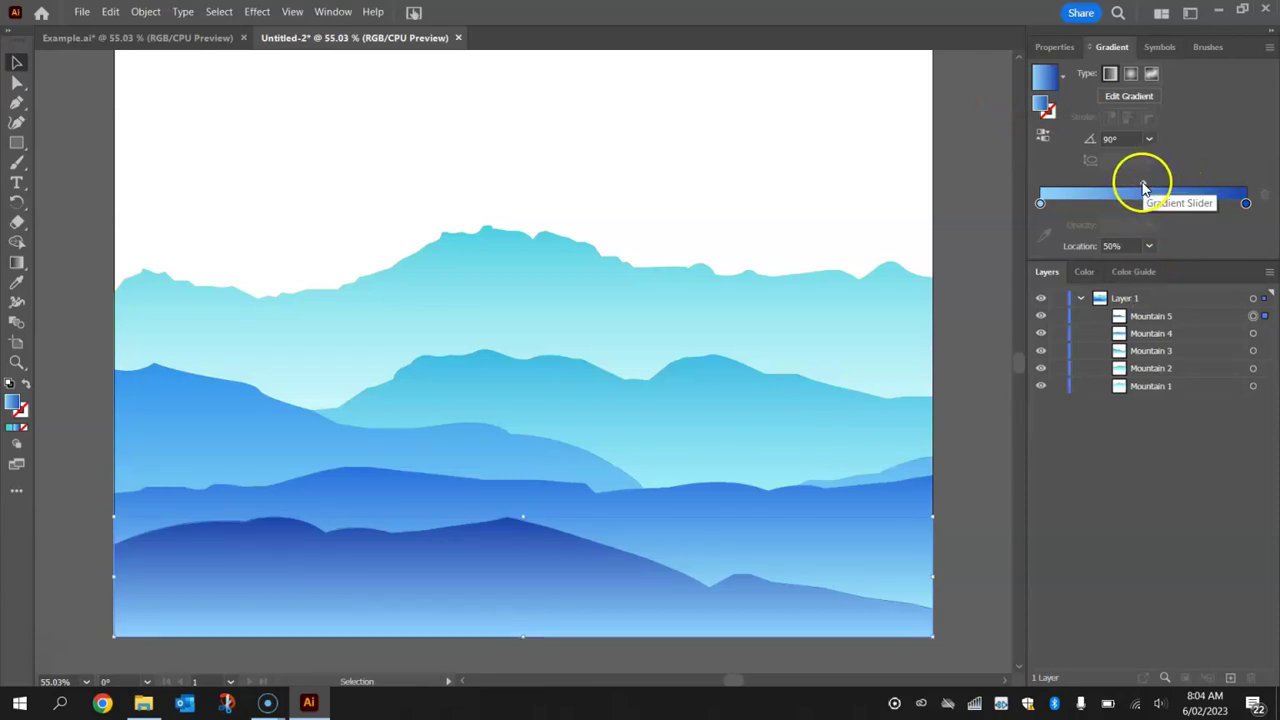
pyautogui.moveTo(1143, 188); pyautogui.dragTo(1107, 186)
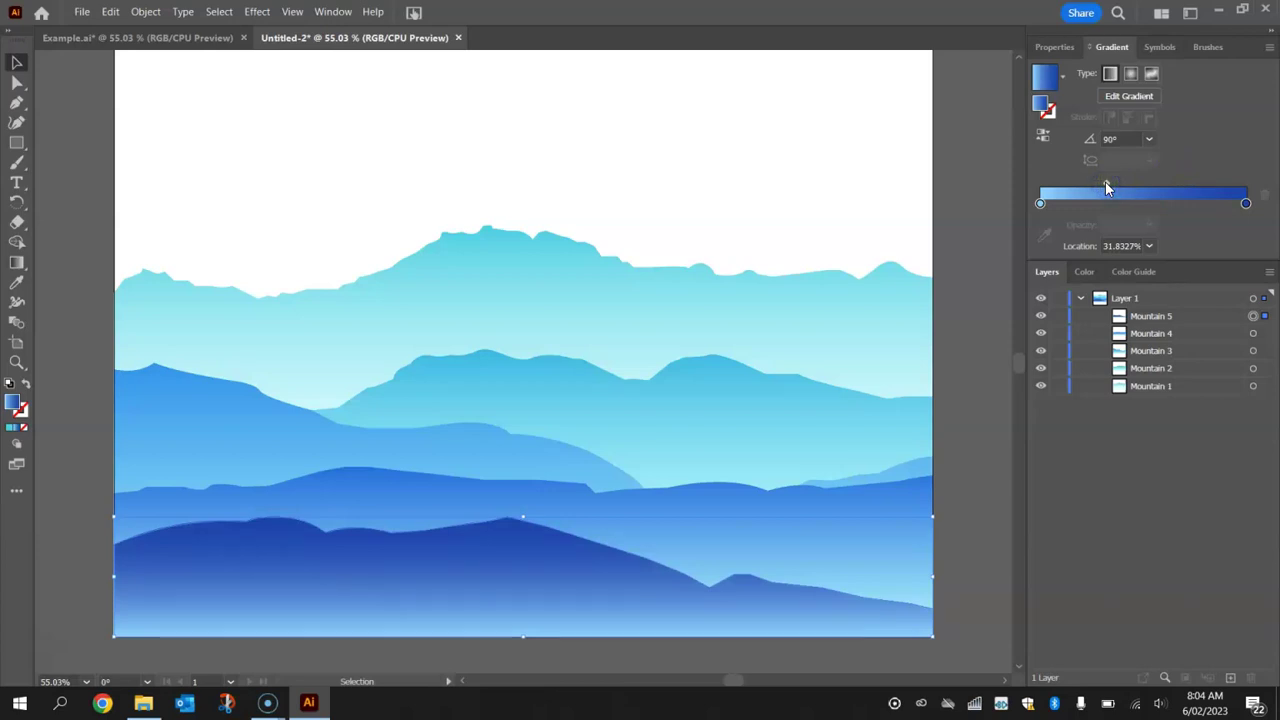
# Shift Mountain 3's gradient midpoint toward the centre at 55.0996%, then deselect.
pyautogui.click(843, 524)
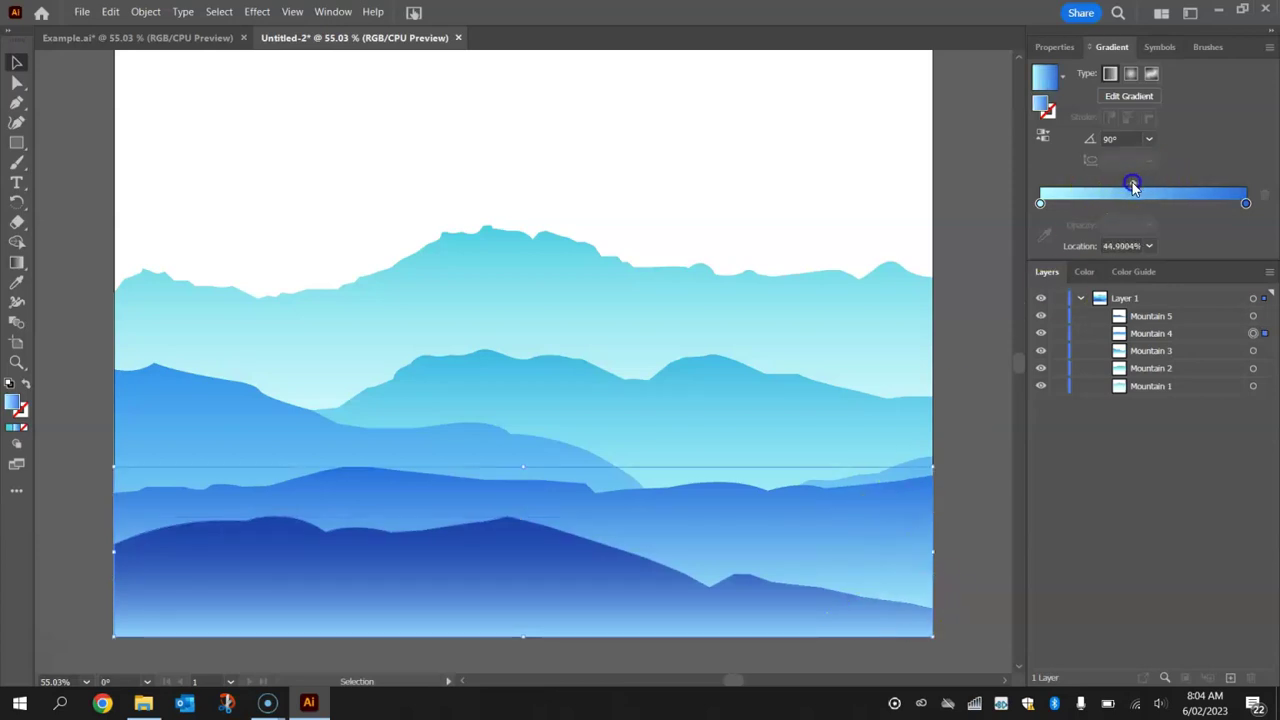
pyautogui.click(992, 200)
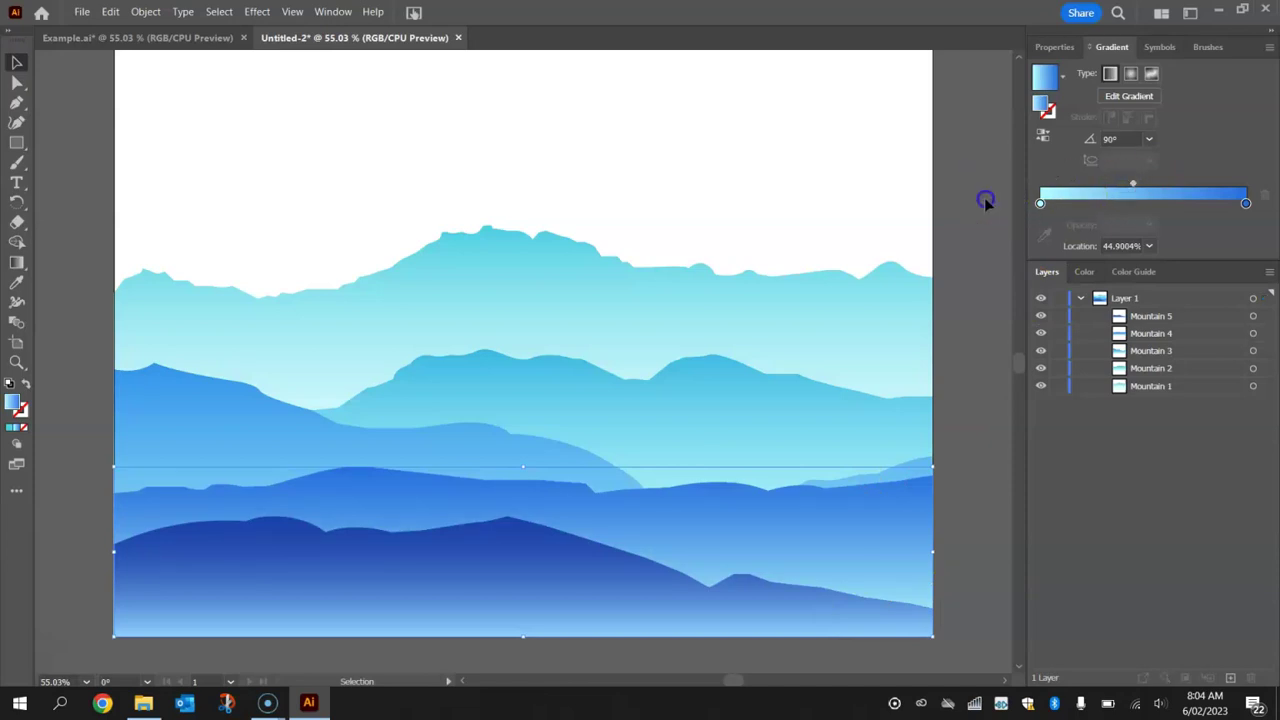
pyautogui.click(180, 434)
pyautogui.moveTo(1150, 188)
pyautogui.mouseDown()
pyautogui.moveTo(1154, 208)
pyautogui.moveTo(1155, 190)
pyautogui.mouseUp()
pyautogui.click(988, 186)
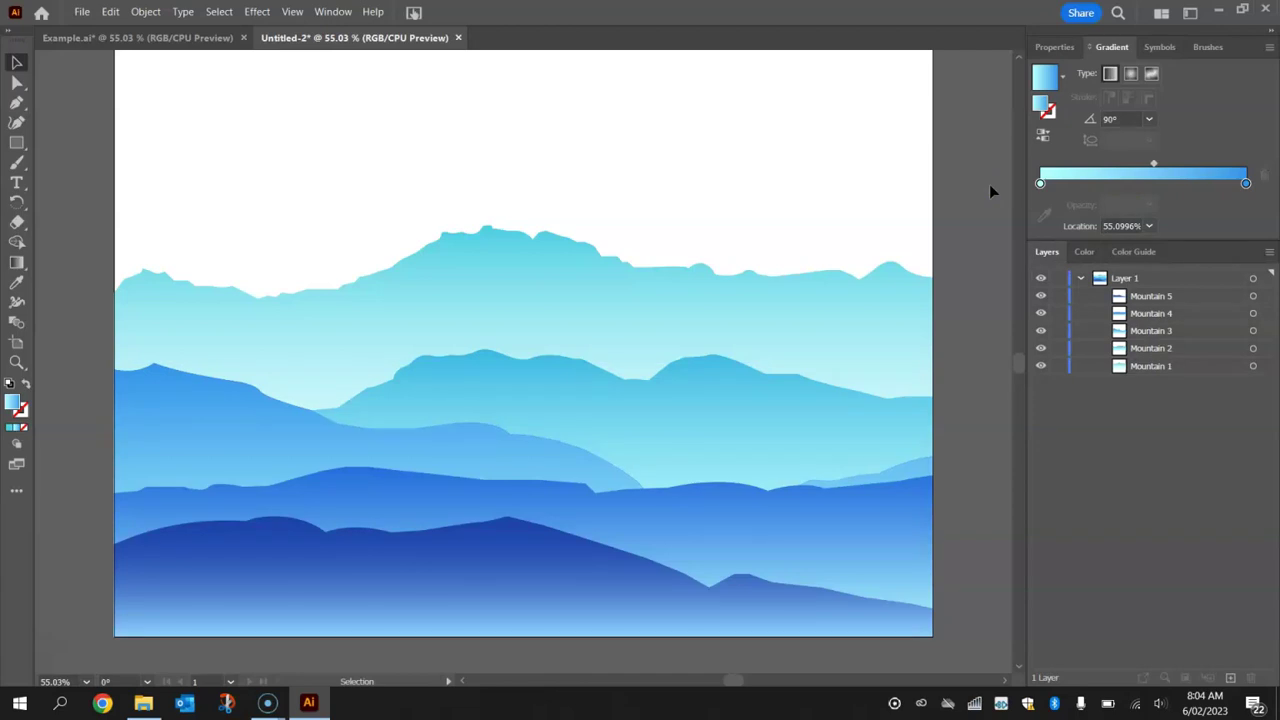
# Zoom out to 50% and lock all five mountain layers.
pyautogui.click(1020, 52)
pyautogui.hotkey('ctrl', '-')
pyautogui.click(993, 45)
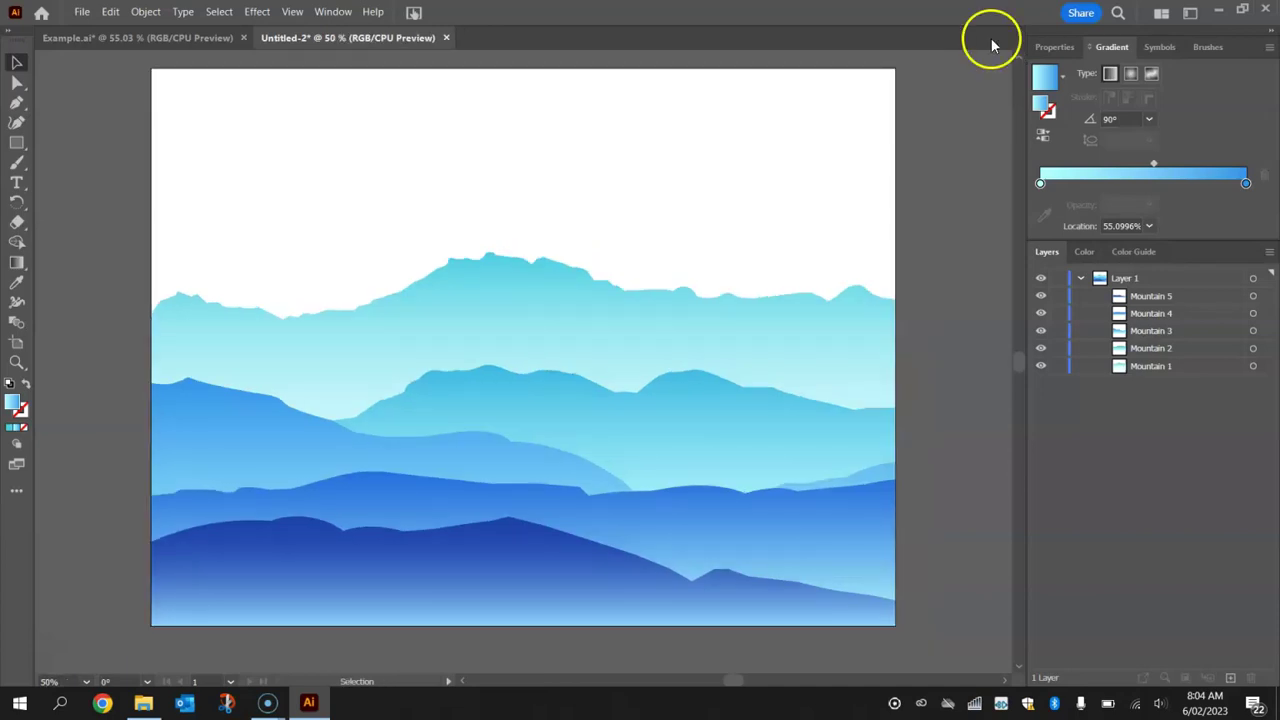
pyautogui.moveTo(1059, 303); pyautogui.dragTo(1061, 378)
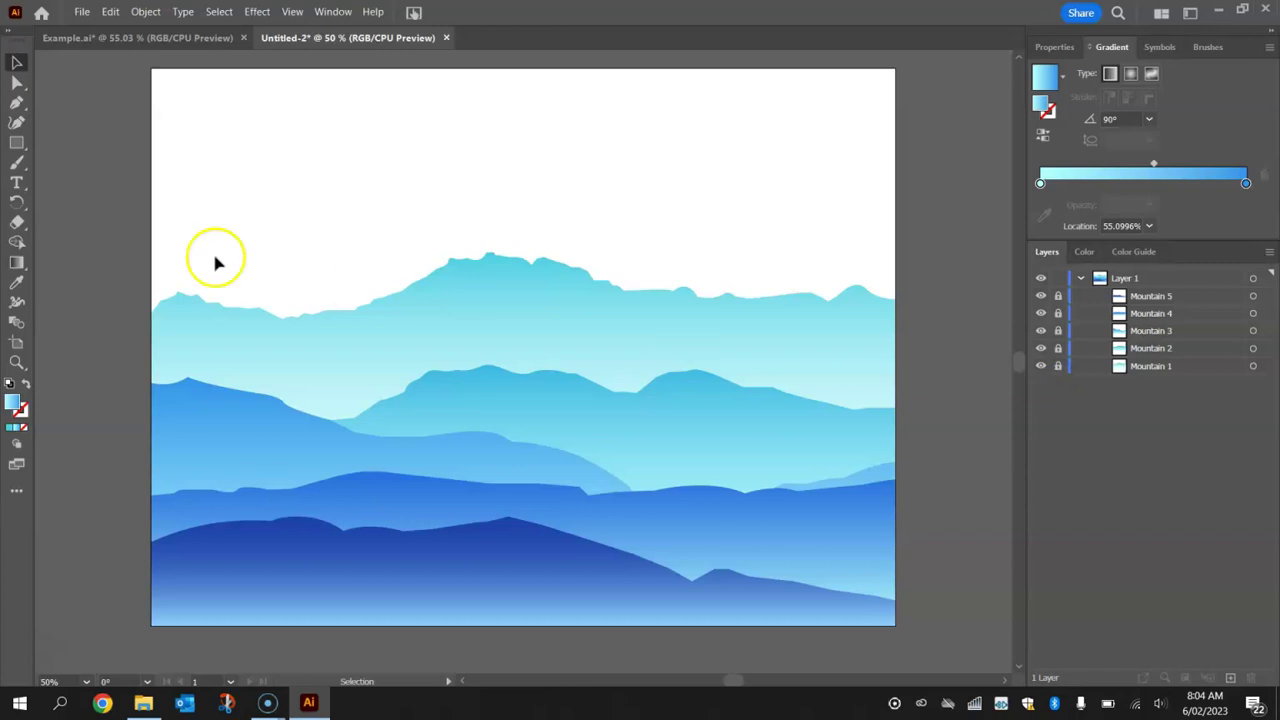
# Draw a black-filled rectangle covering the whole 1024 × 768 px artboard.
pyautogui.click(18, 143)
pyautogui.click(100, 150)
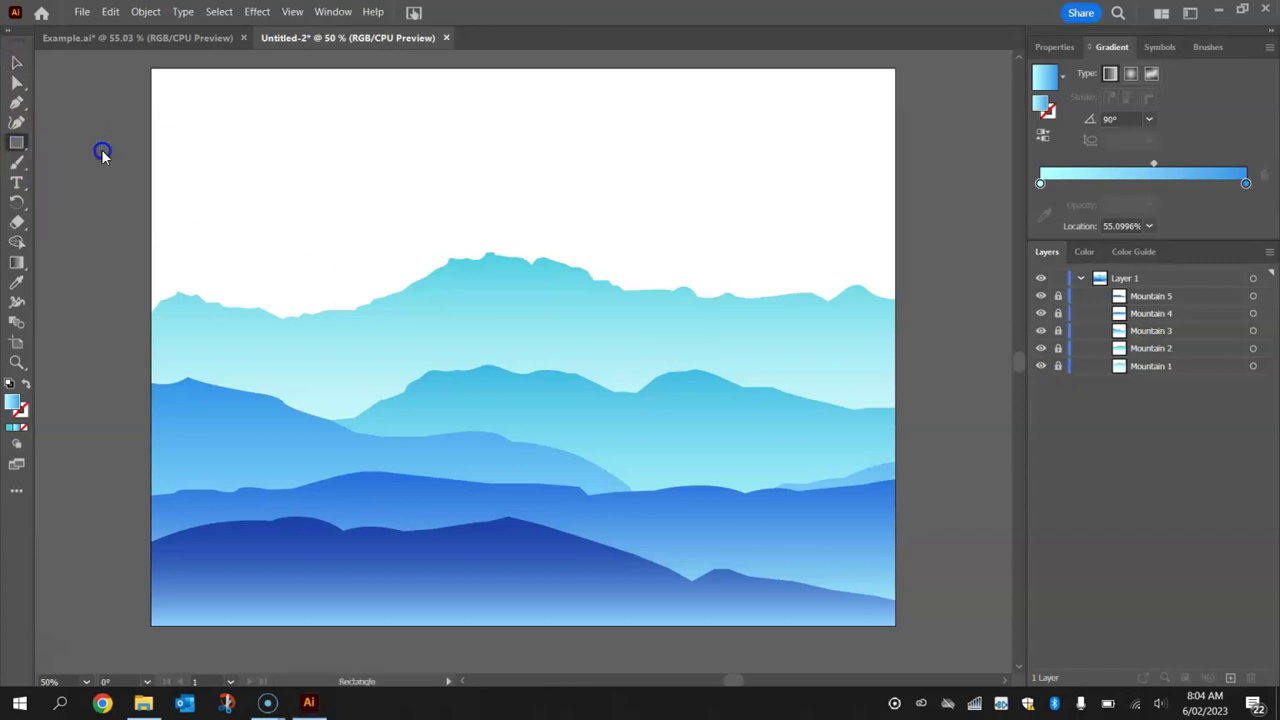
pyautogui.click(1055, 47)
pyautogui.click(895, 289)
pyautogui.click(1171, 229)
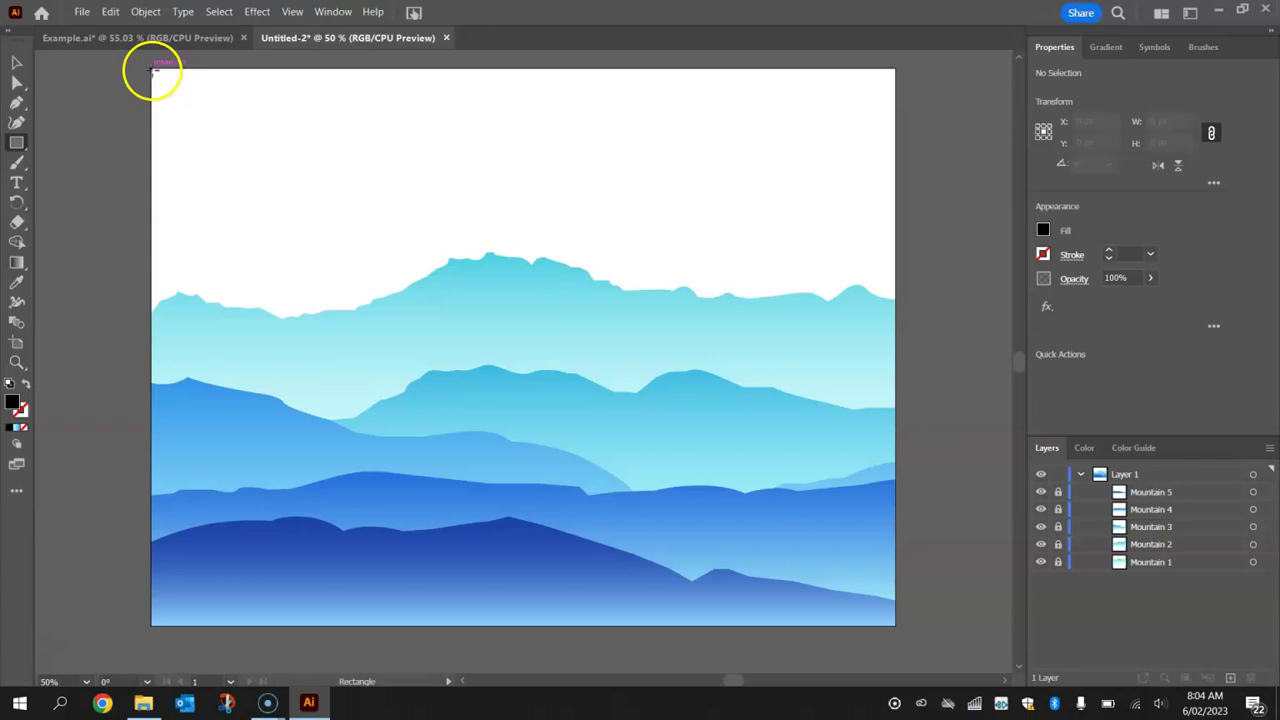
pyautogui.moveTo(153, 69); pyautogui.dragTo(895, 627)
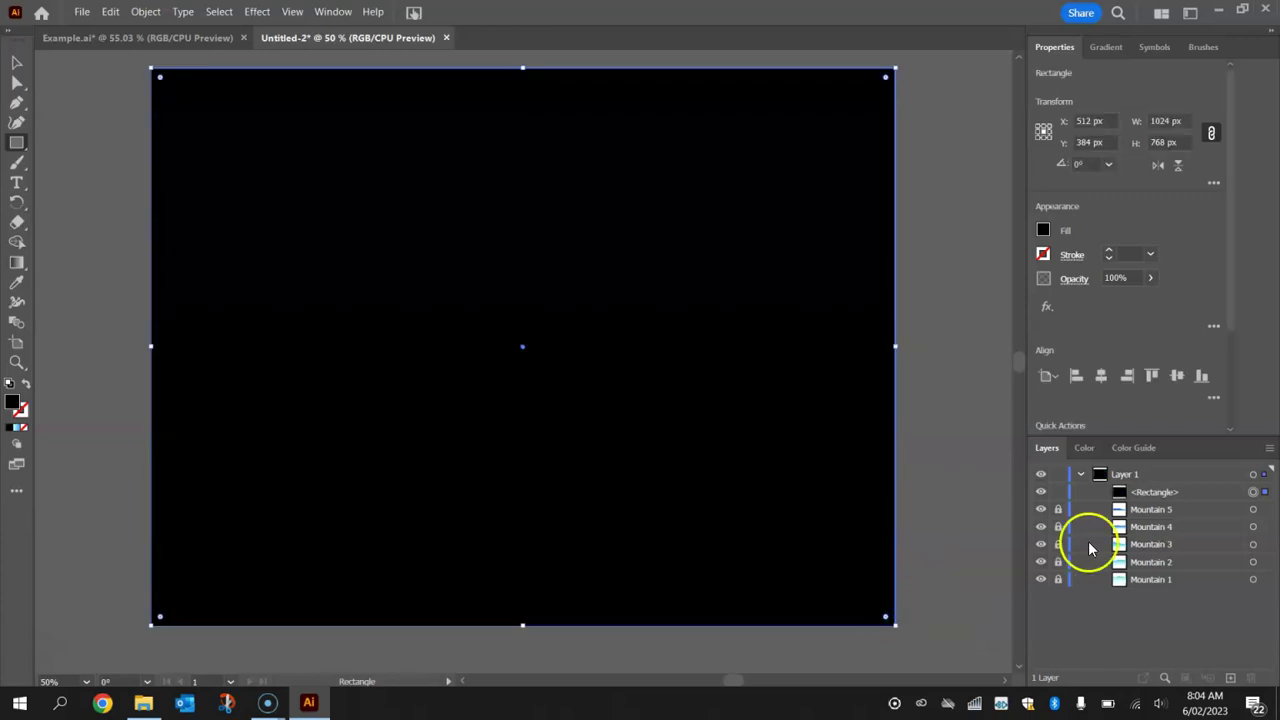
# Rename the rectangle layer 'Sky' and move it below Mountain 1.
pyautogui.doubleClick(1155, 491)
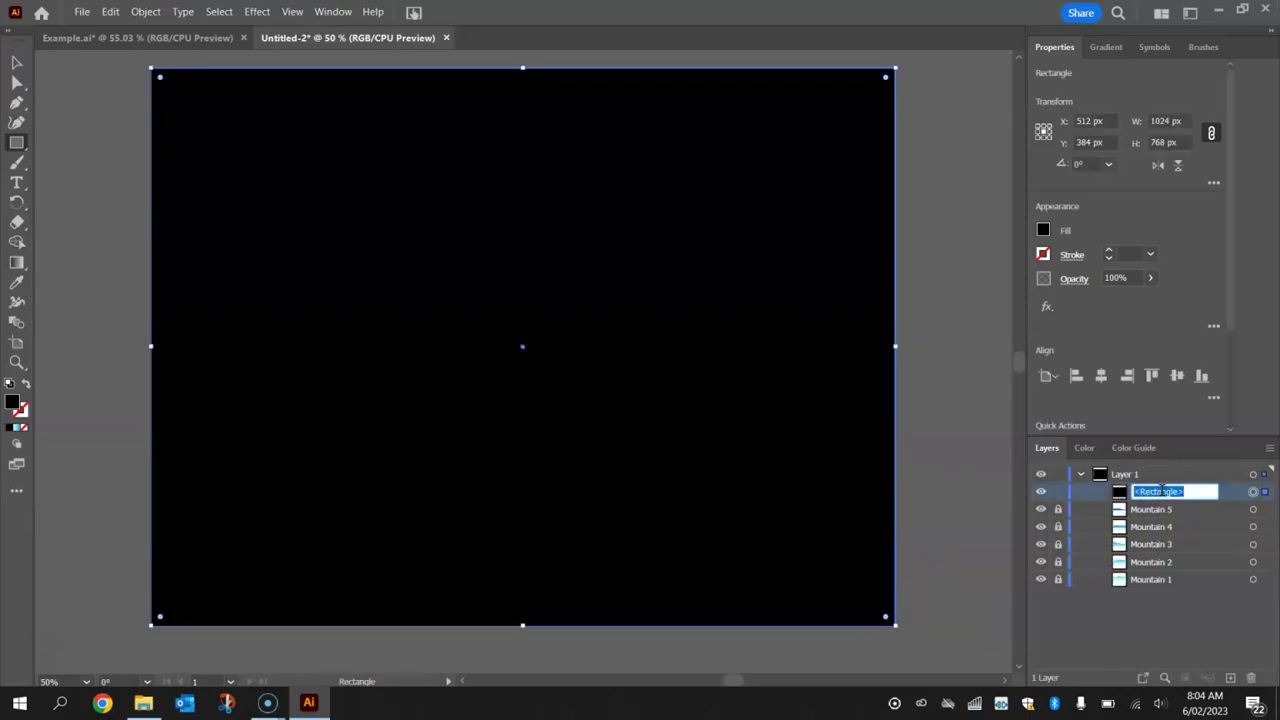
pyautogui.write('Sk')
pyautogui.moveTo(1150, 491); pyautogui.dragTo(1138, 587)
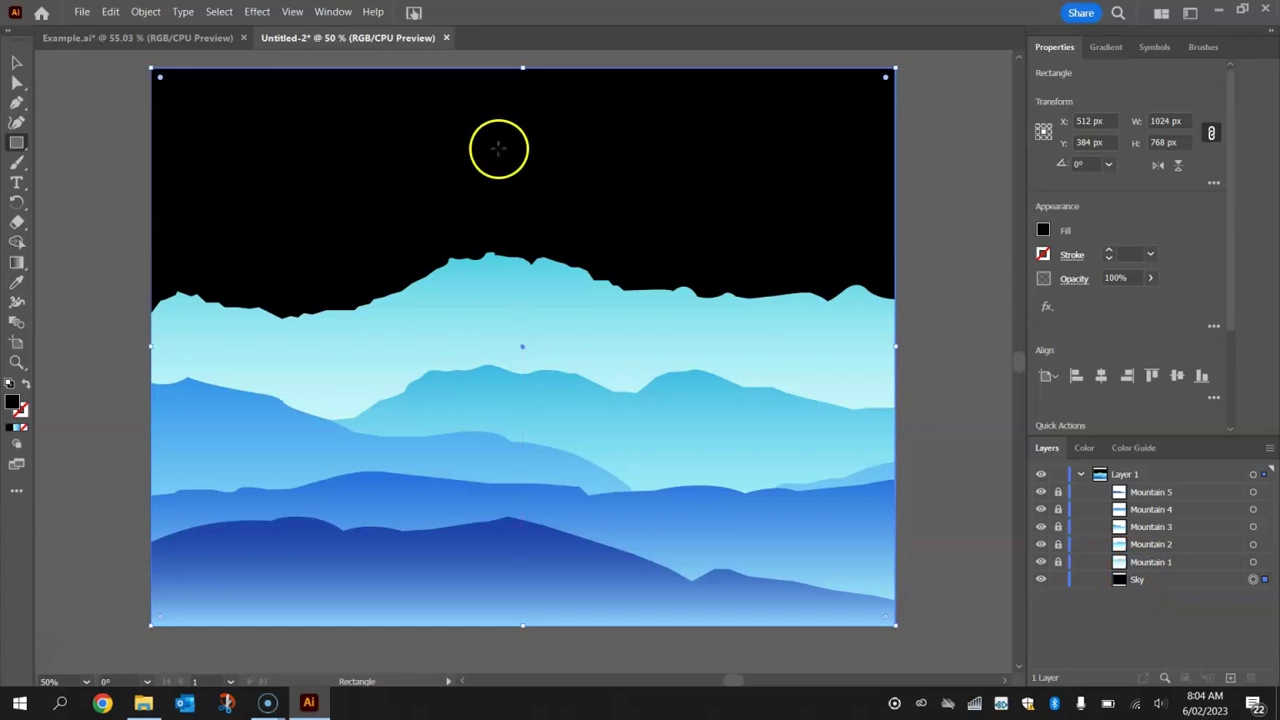
# Give the Sky a linear gradient fill at a 90° angle.
pyautogui.click(1106, 47)
pyautogui.click(1110, 75)
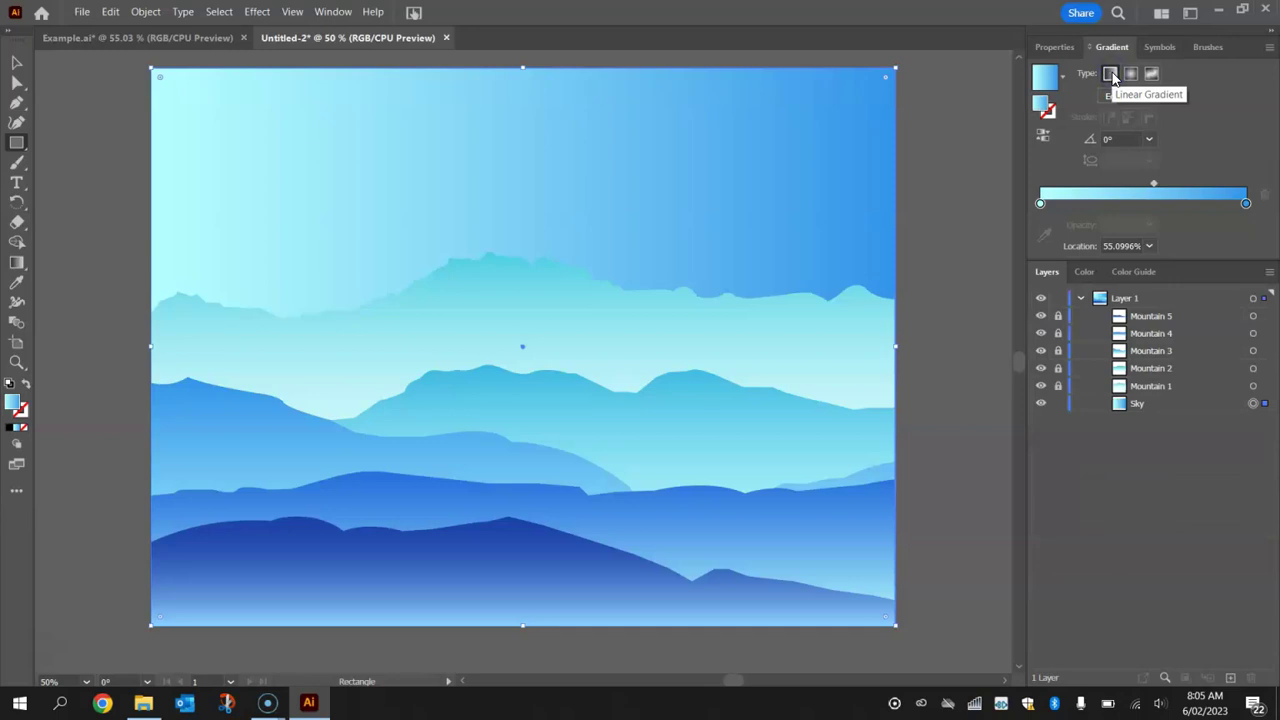
pyautogui.click(1148, 139)
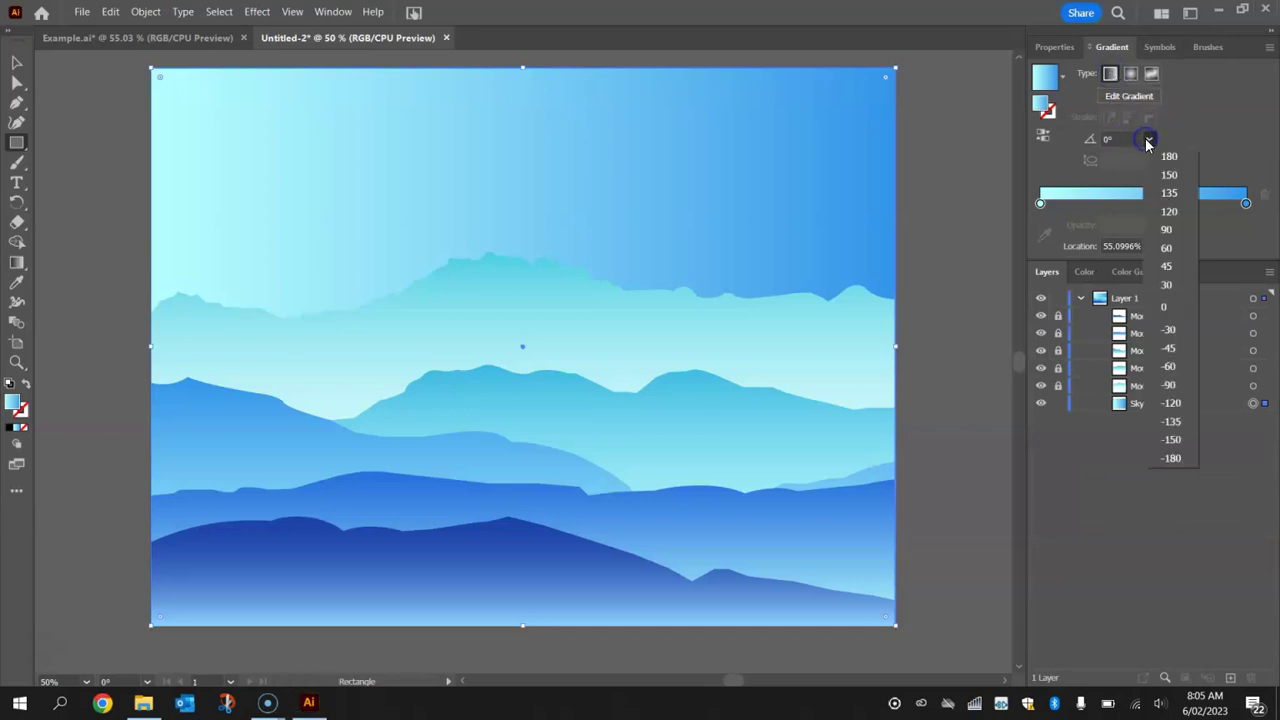
pyautogui.click(1166, 229)
# Recolour the gradient's right stop to light pink (FFC7EA).
pyautogui.click(1245, 204)
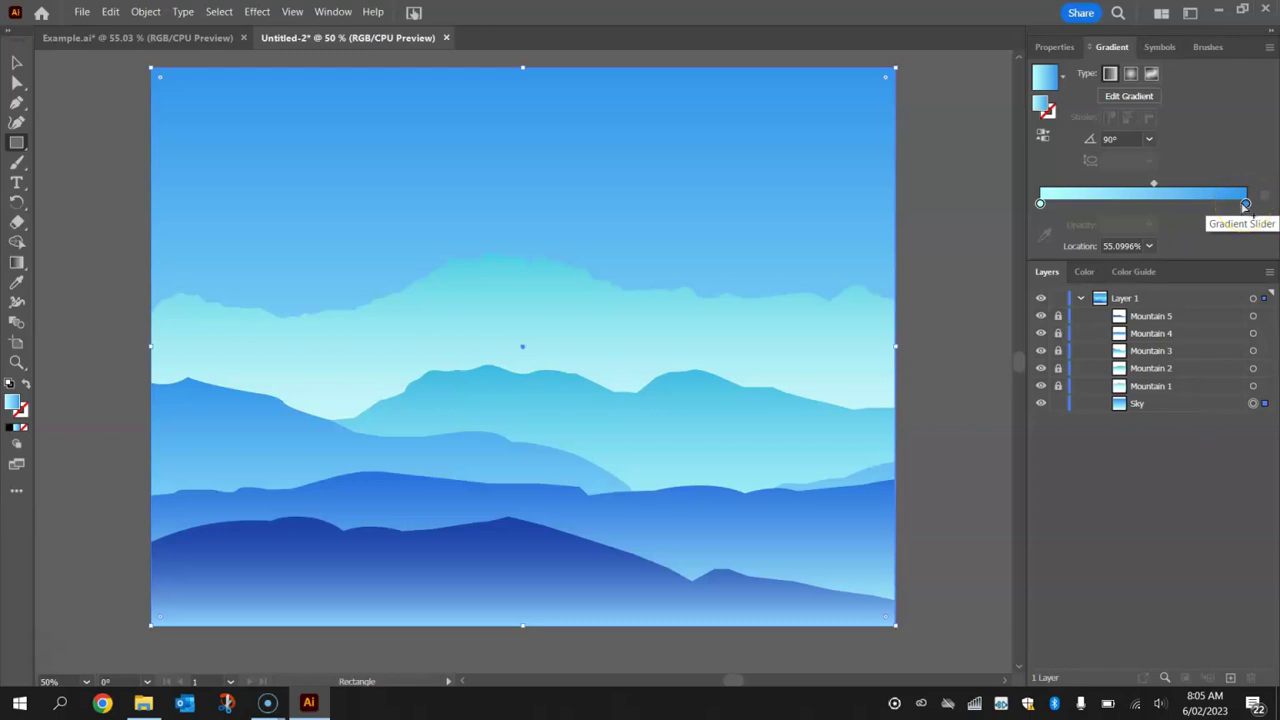
pyautogui.doubleClick(1245, 204)
pyautogui.moveTo(1124, 268); pyautogui.dragTo(1275, 289)
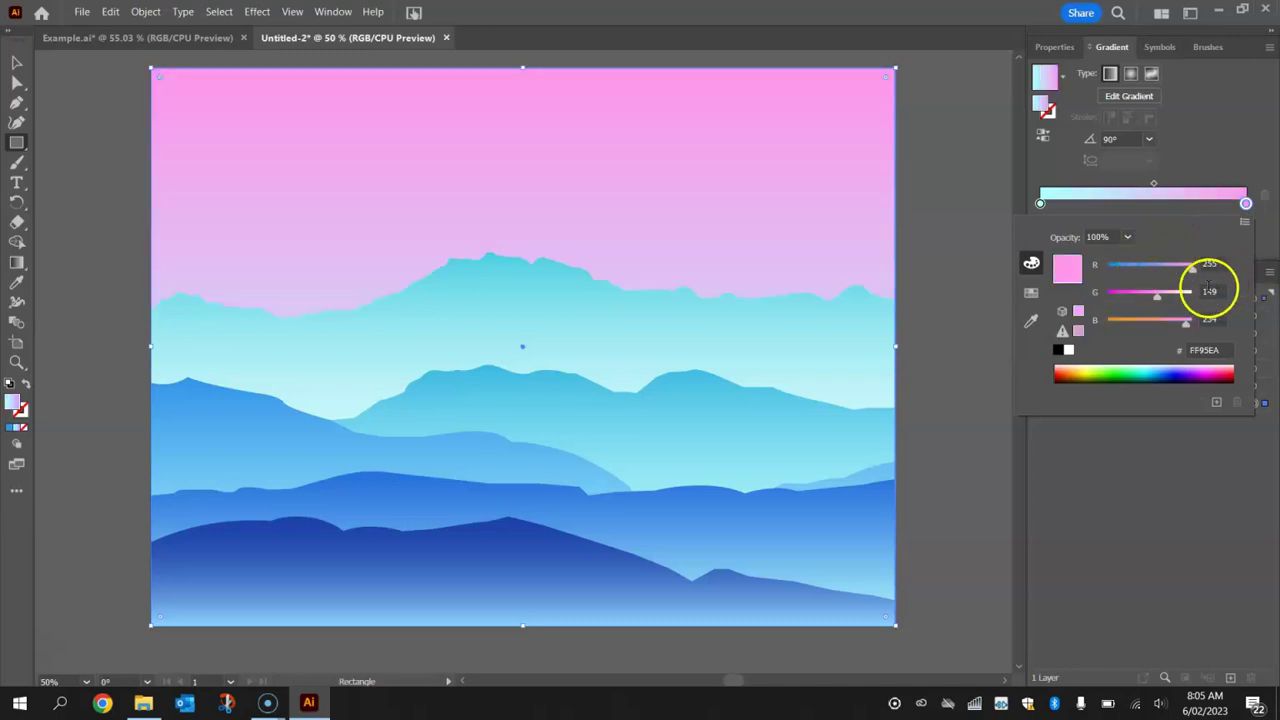
pyautogui.moveTo(1156, 297); pyautogui.dragTo(1170, 300)
pyautogui.press('Escape')
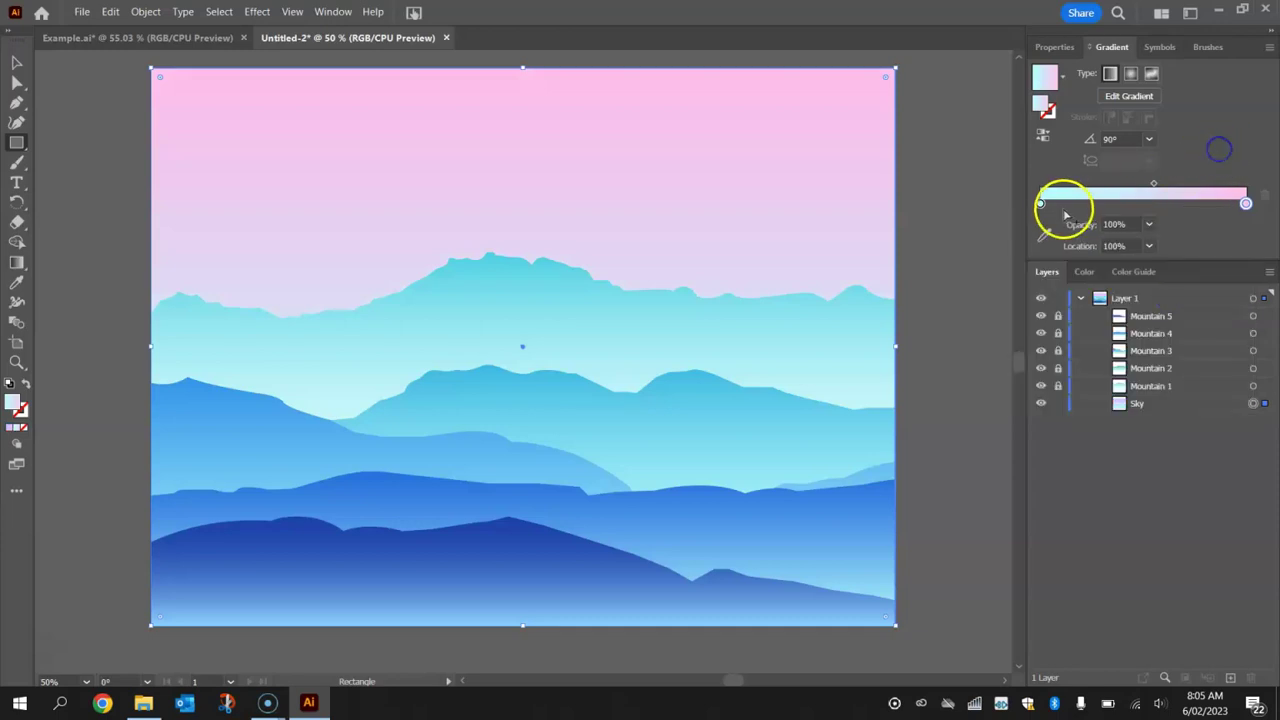
# Add a pink stop at 0% and remove the cyan stop so the gradient is pink throughout.
pyautogui.doubleClick(1041, 205)
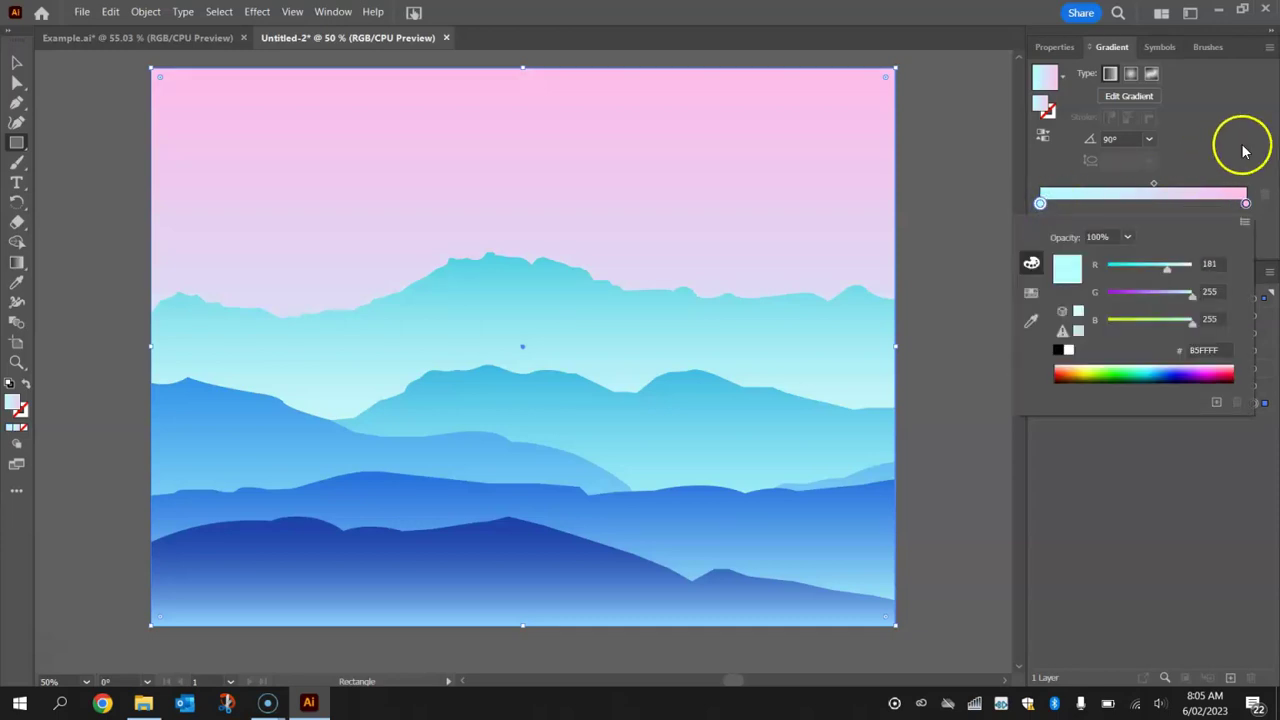
pyautogui.click(1183, 146)
pyautogui.click(1145, 206)
pyautogui.moveTo(1144, 218); pyautogui.dragTo(1043, 240)
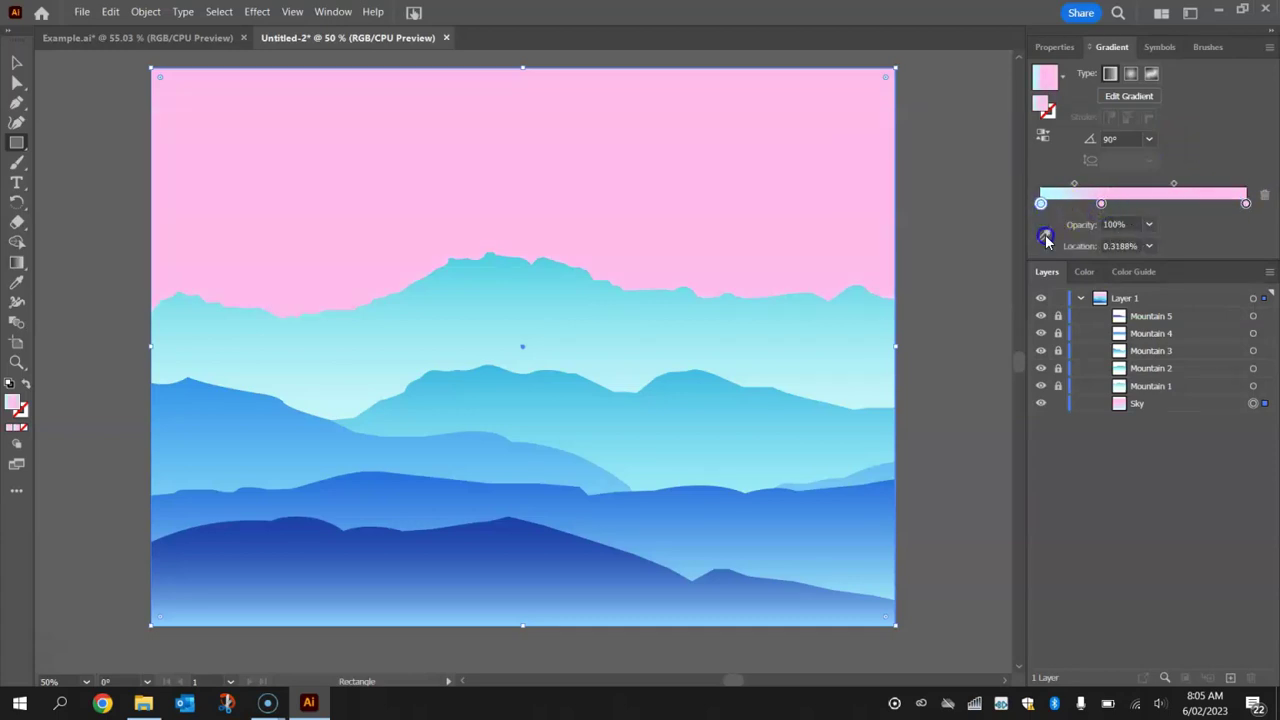
pyautogui.moveTo(1100, 204); pyautogui.dragTo(1038, 210)
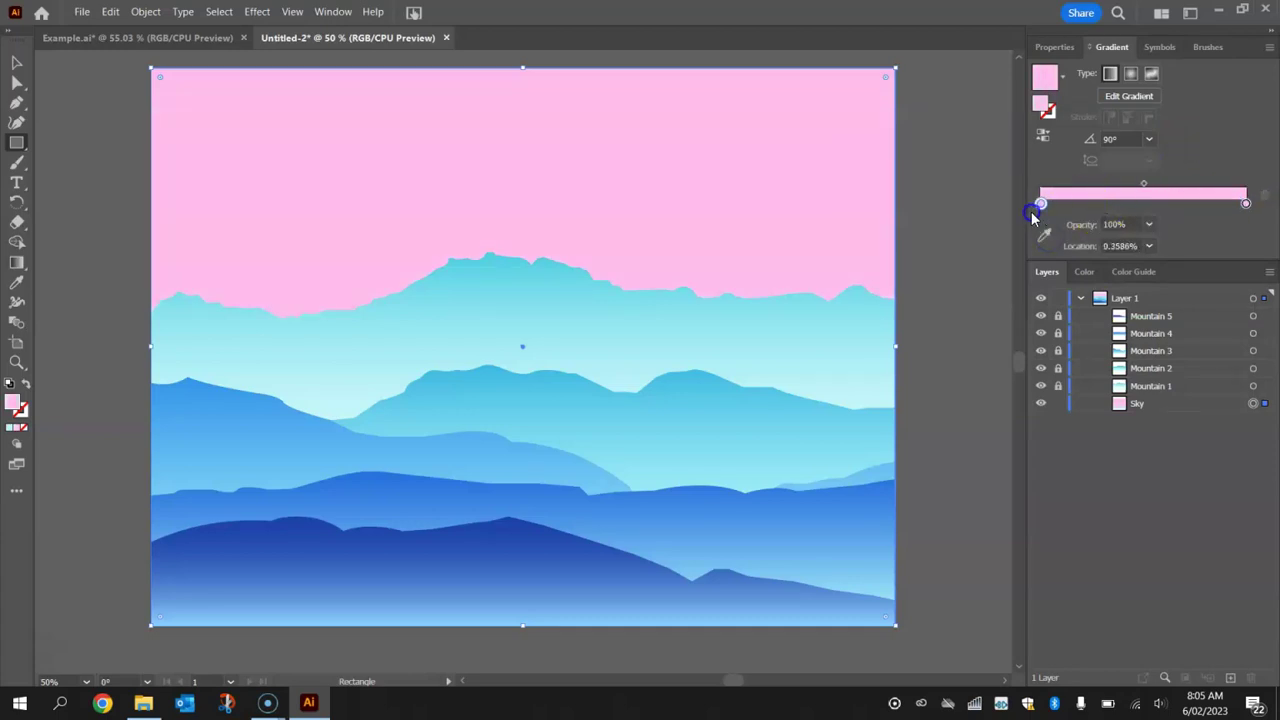
# Make the right gradient stop lavender (about A1A7FF) and move the midpoint to about 69%.
pyautogui.doubleClick(1245, 203)
pyautogui.moveTo(1165, 295); pyautogui.dragTo(1148, 300)
pyautogui.moveTo(1192, 264); pyautogui.dragTo(1192, 322)
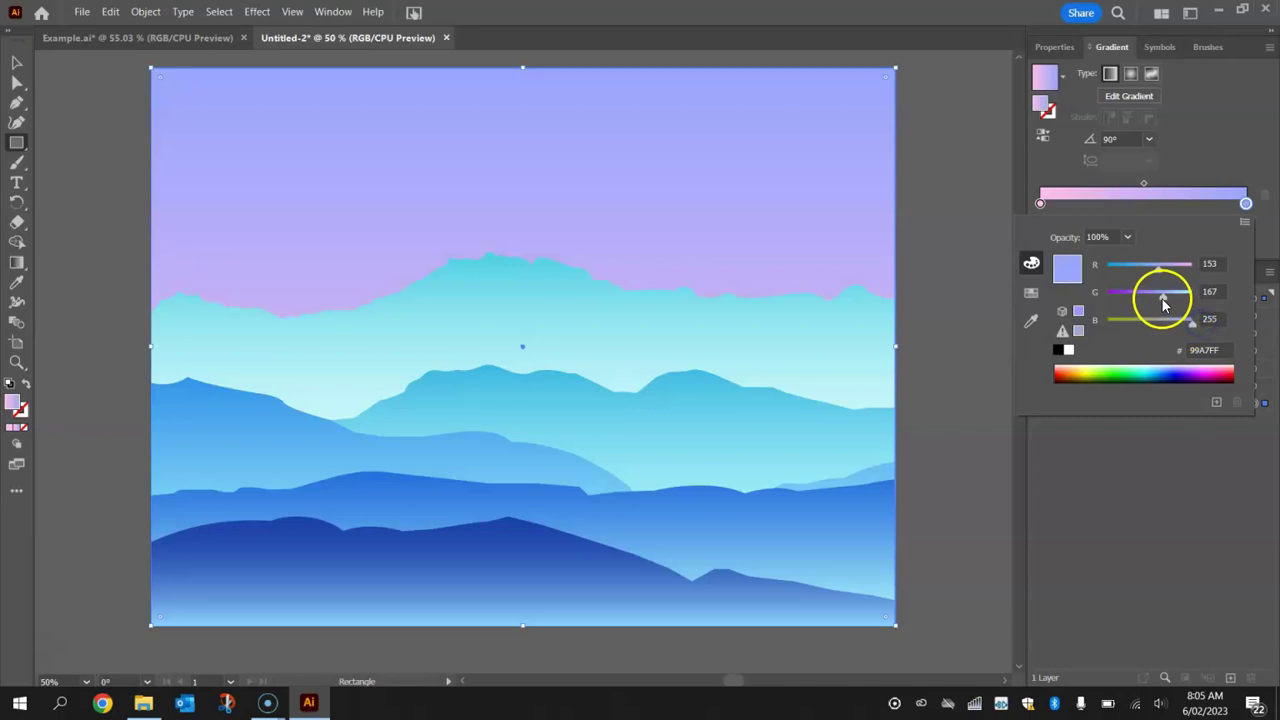
pyautogui.moveTo(1160, 266); pyautogui.dragTo(1160, 274)
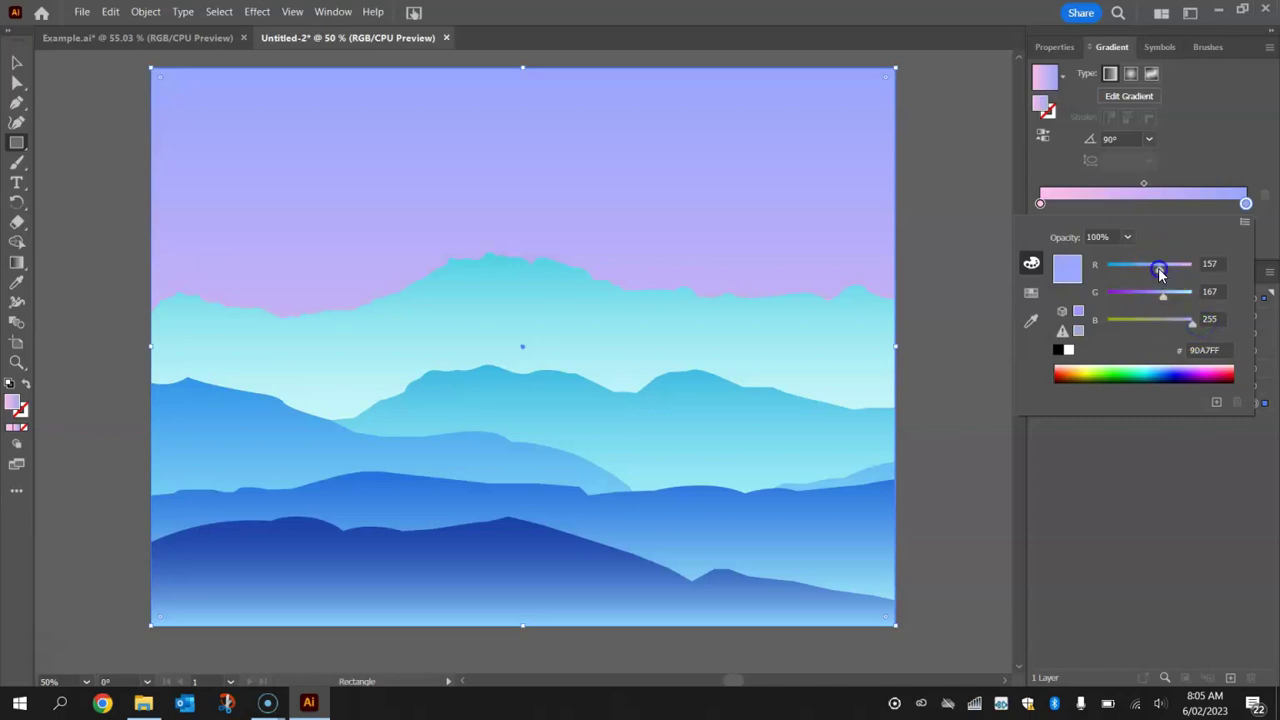
pyautogui.click(1200, 206)
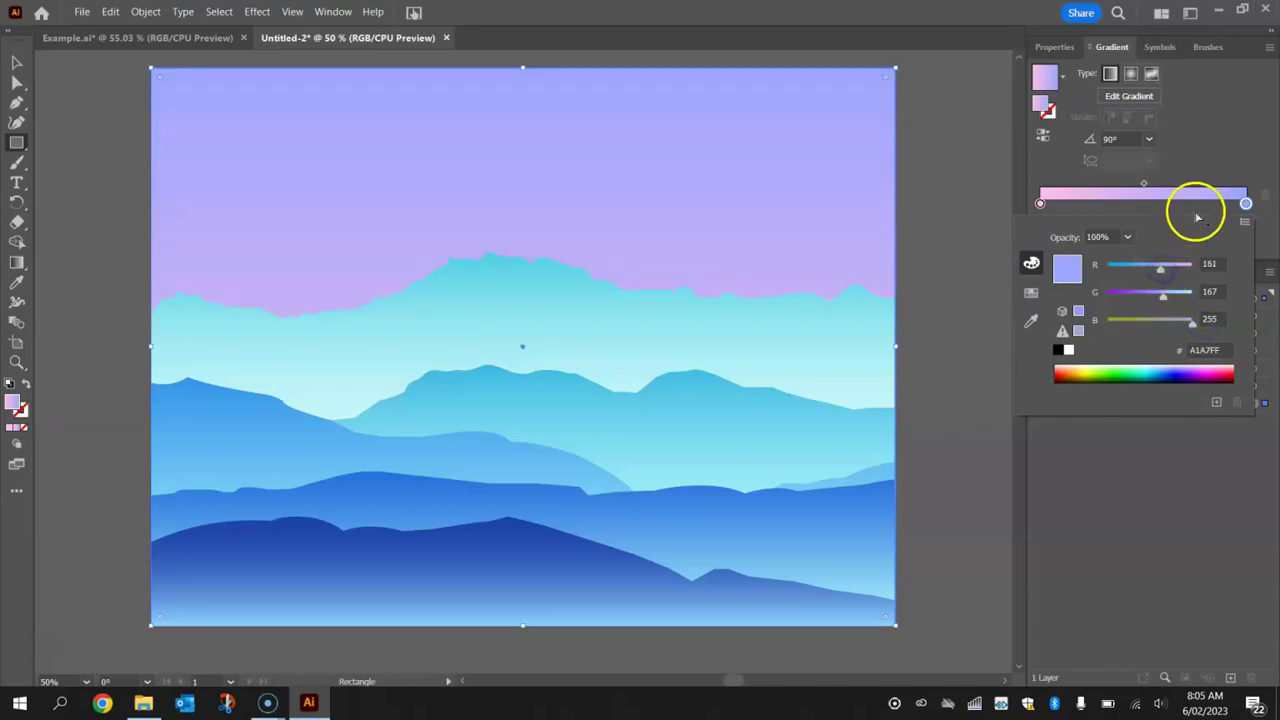
pyautogui.moveTo(1145, 188); pyautogui.dragTo(1182, 186)
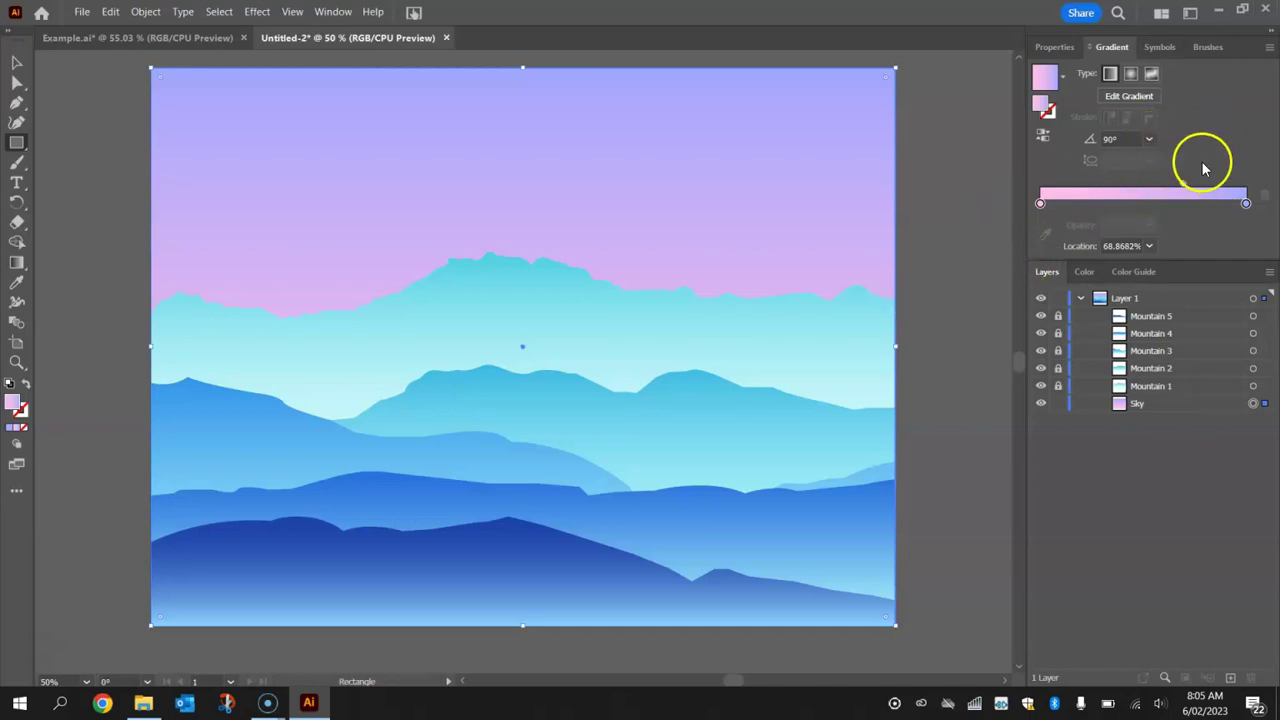
# Unlock Mountain 1 and lighten its top gradient stop to sky blue 65C5FF.
pyautogui.click(16, 64)
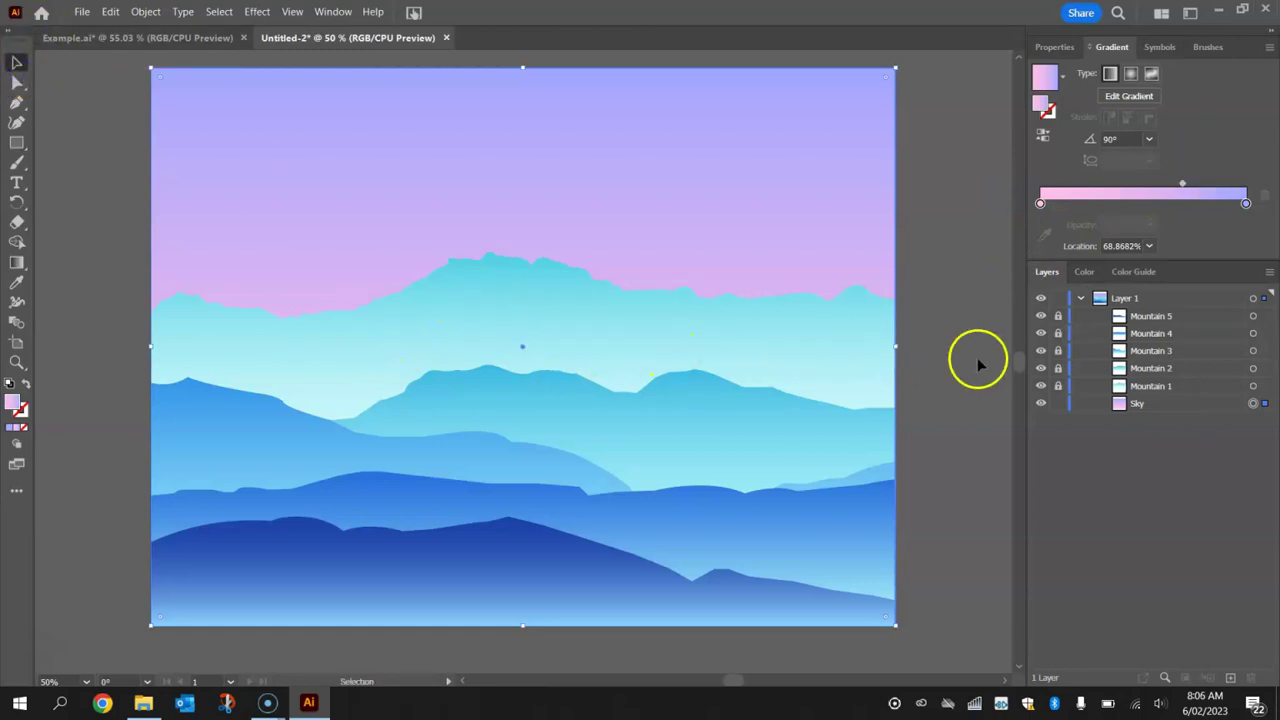
pyautogui.click(1059, 386)
pyautogui.click(514, 320)
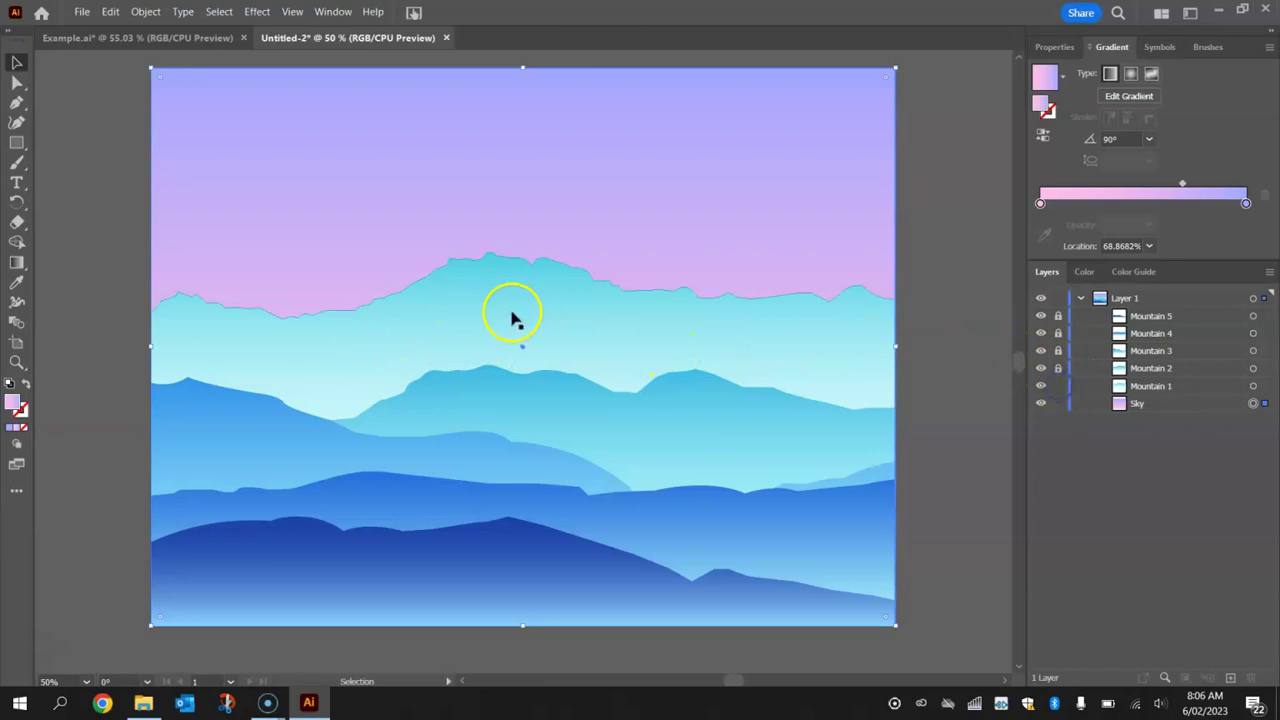
pyautogui.doubleClick(1245, 203)
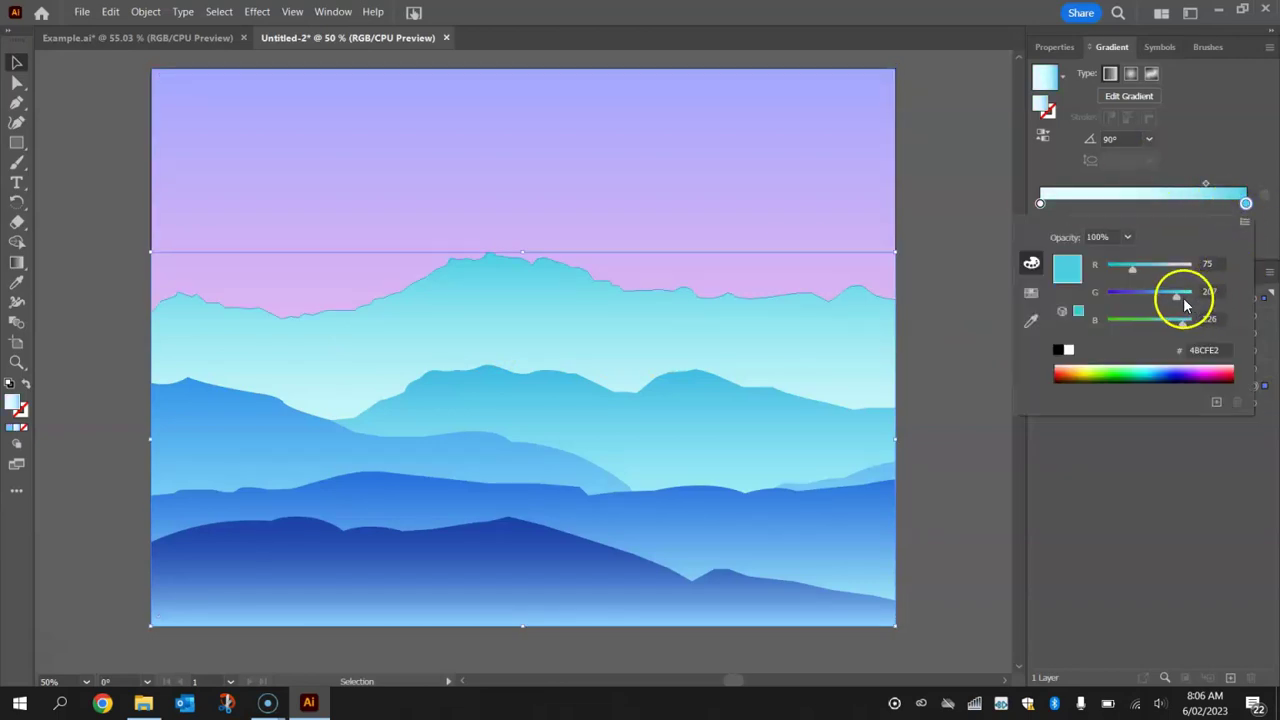
pyautogui.moveTo(1141, 268); pyautogui.dragTo(1190, 331)
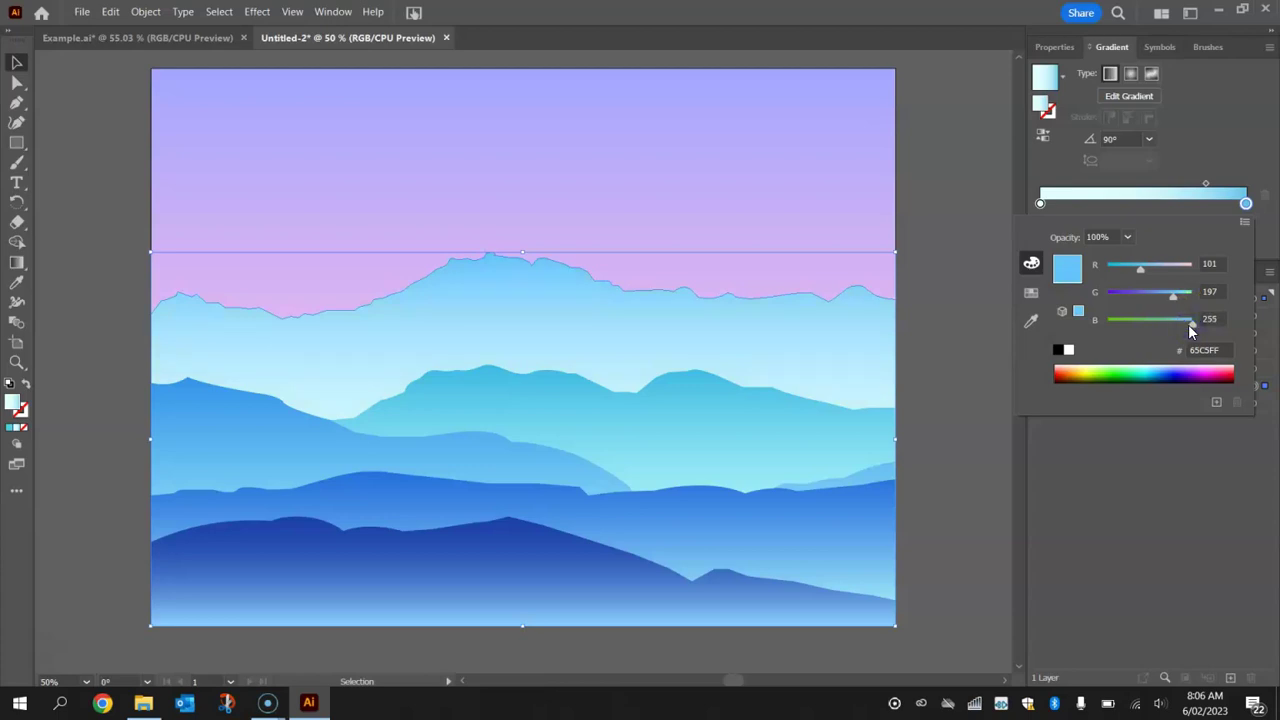
# Deselect Mountain 1 and lock the Sky and Mountain 1 layers.
pyautogui.click(972, 302)
pyautogui.click(979, 256)
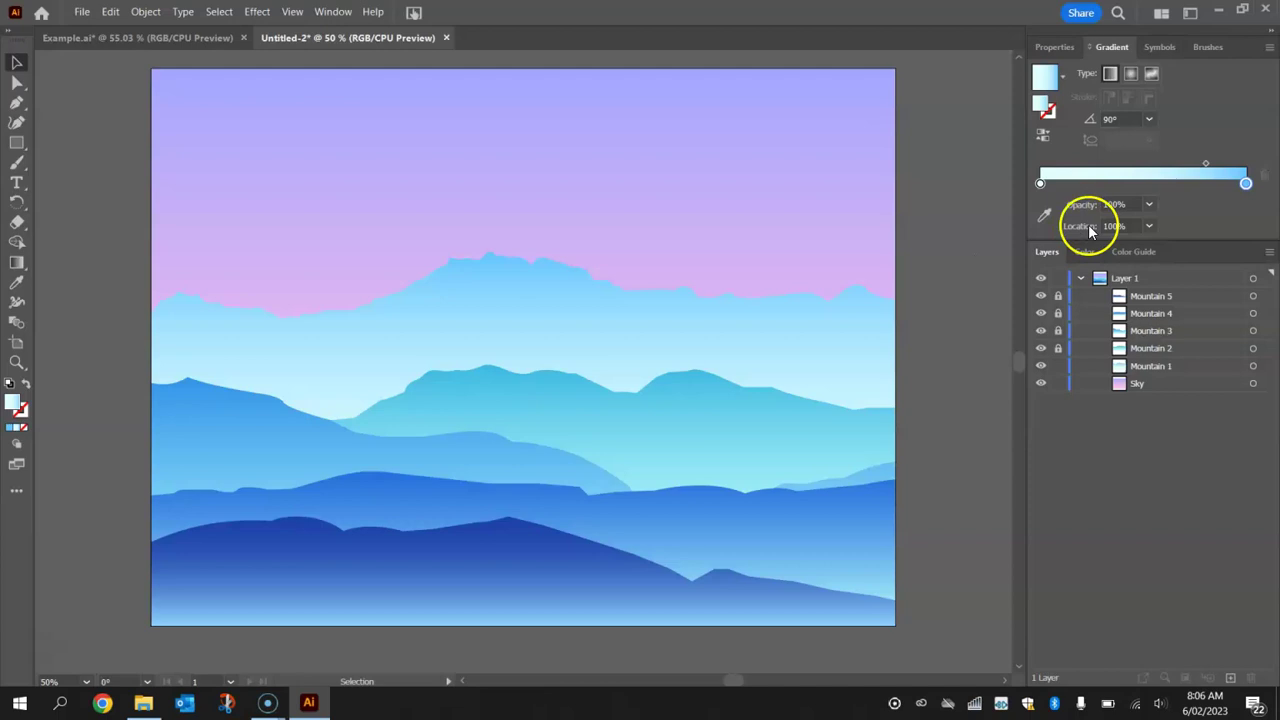
pyautogui.moveTo(1065, 390); pyautogui.dragTo(1058, 367)
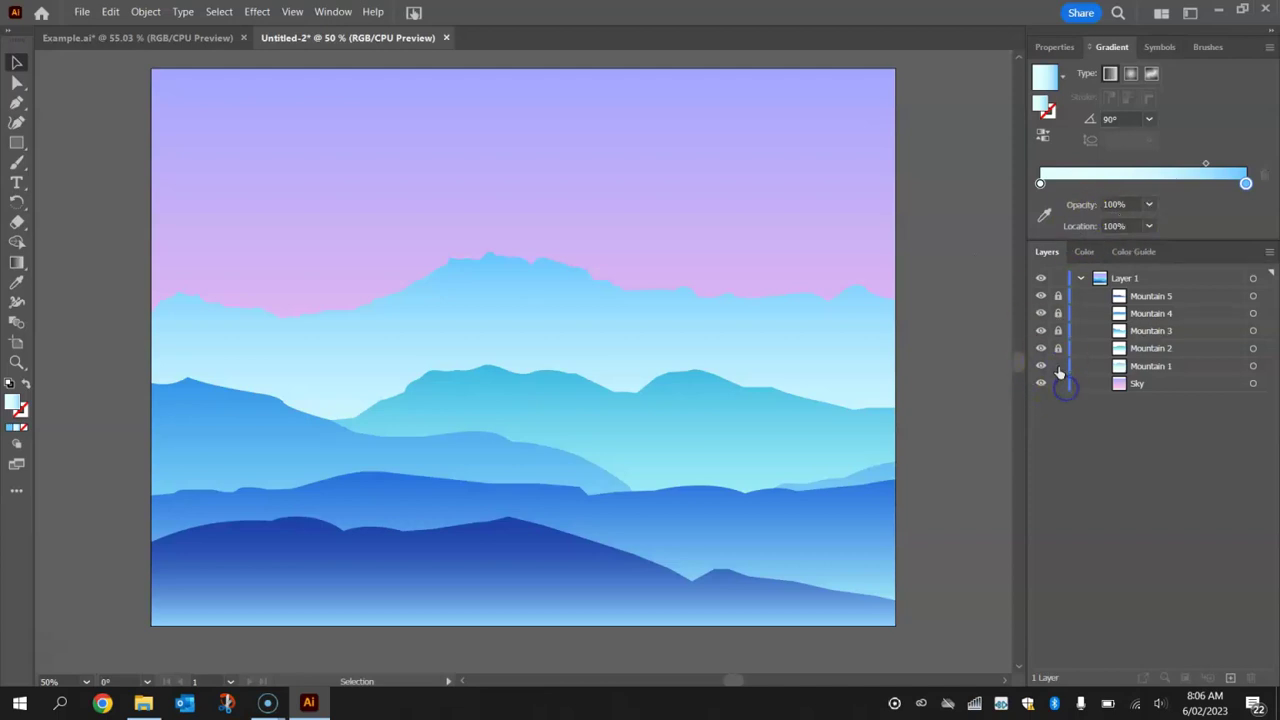